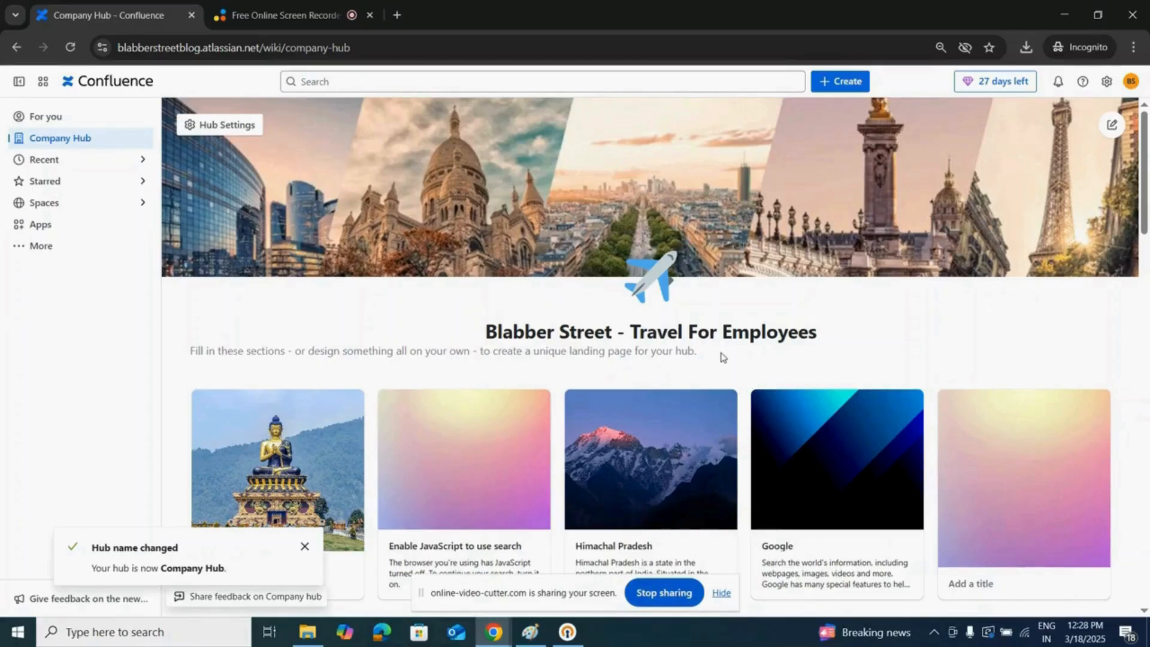
# Step: Rename the company hub to "Travel for Employees" from its hub settings
pyautogui.click(249, 129)
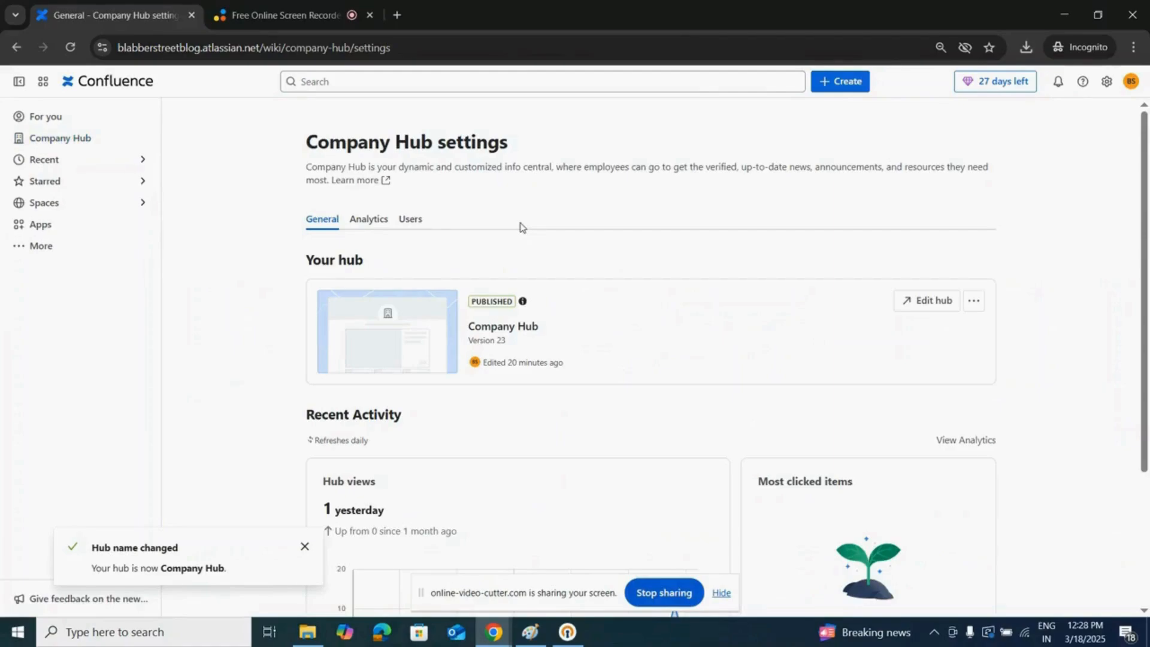
pyautogui.scroll(-1, 497, 347)
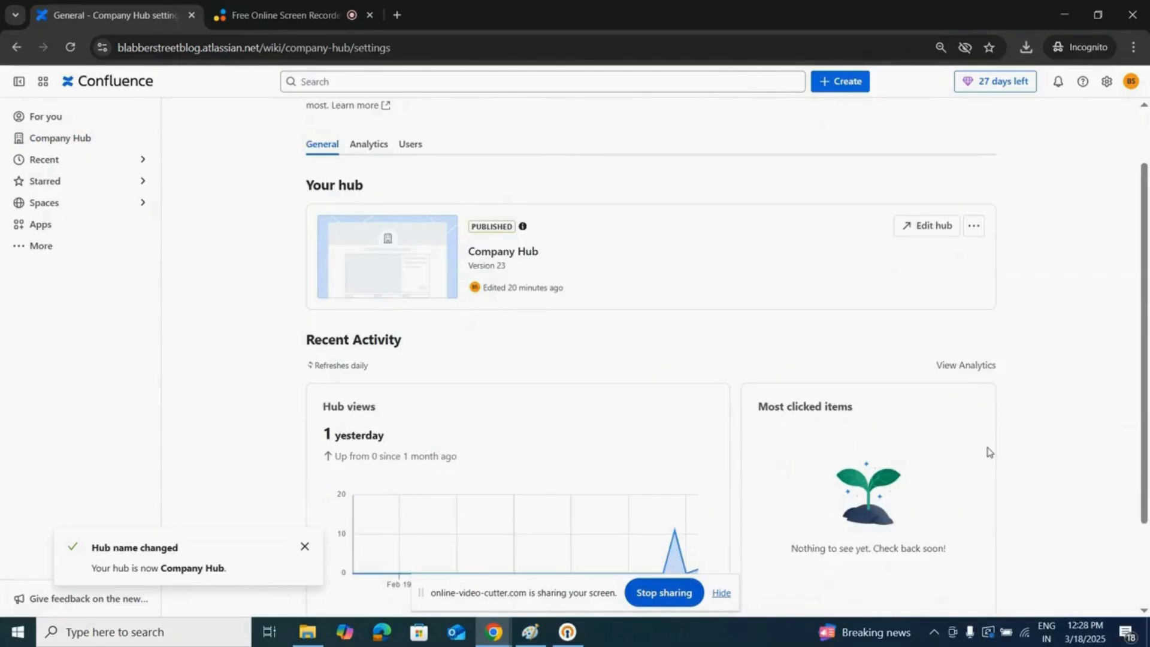
pyautogui.scroll(1, 567, 403)
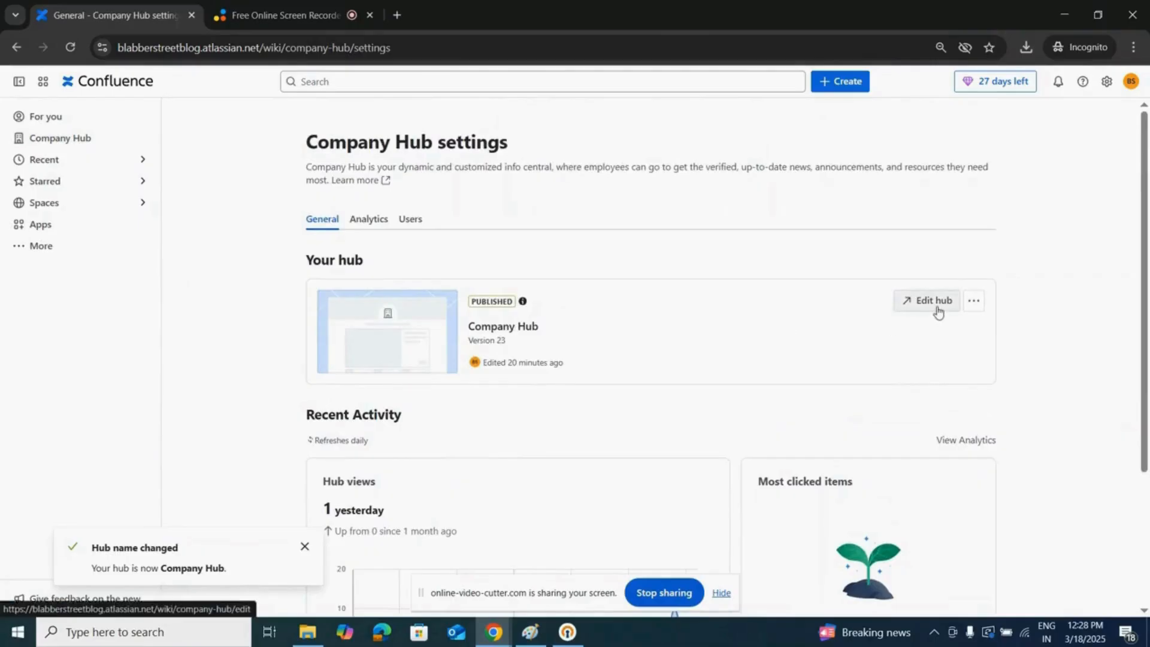
pyautogui.click(973, 305)
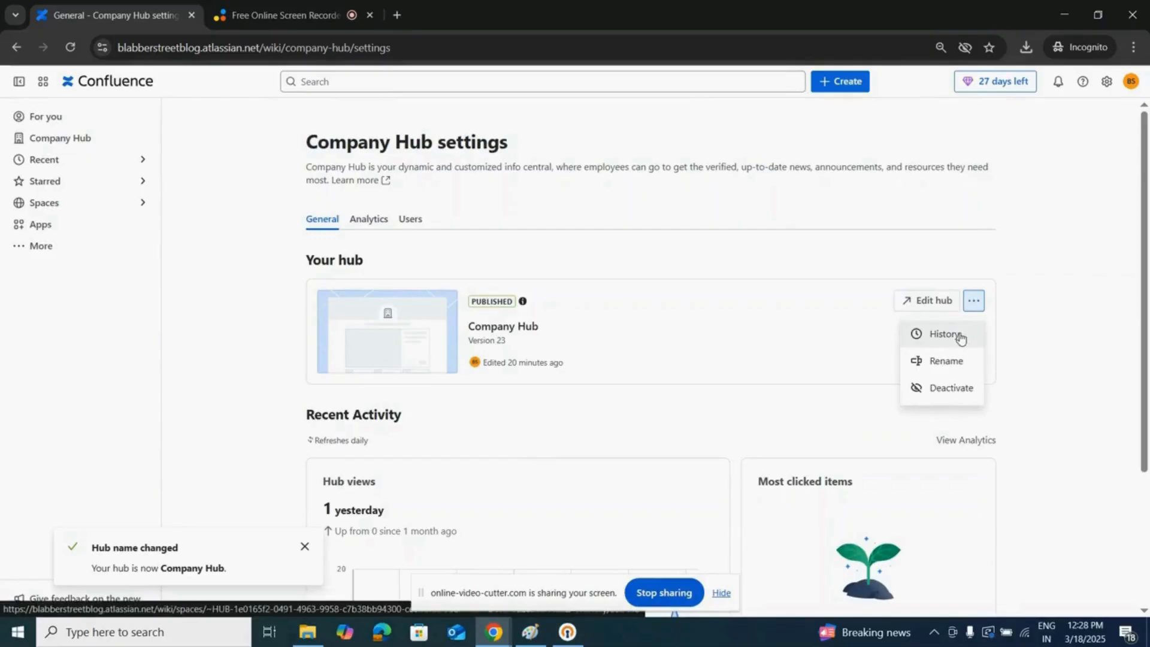
pyautogui.click(947, 360)
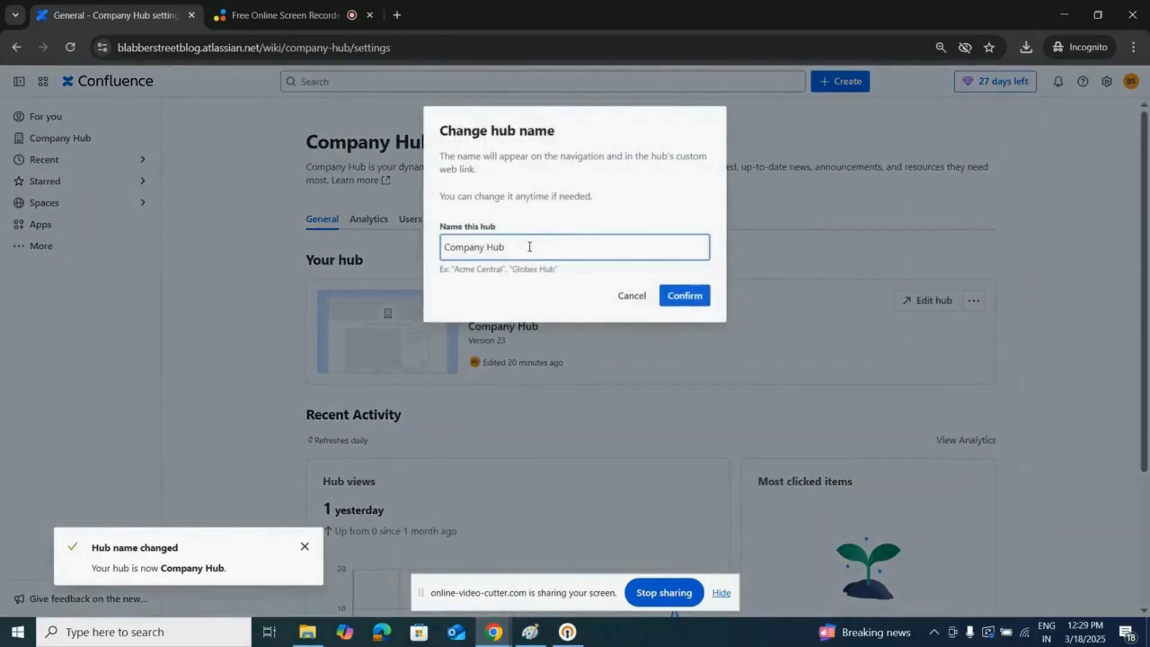
pyautogui.moveTo(528, 245); pyautogui.dragTo(371, 252)
pyautogui.press('BackSpace')
pyautogui.write('Travel for Employees')
pyautogui.click(686, 293)
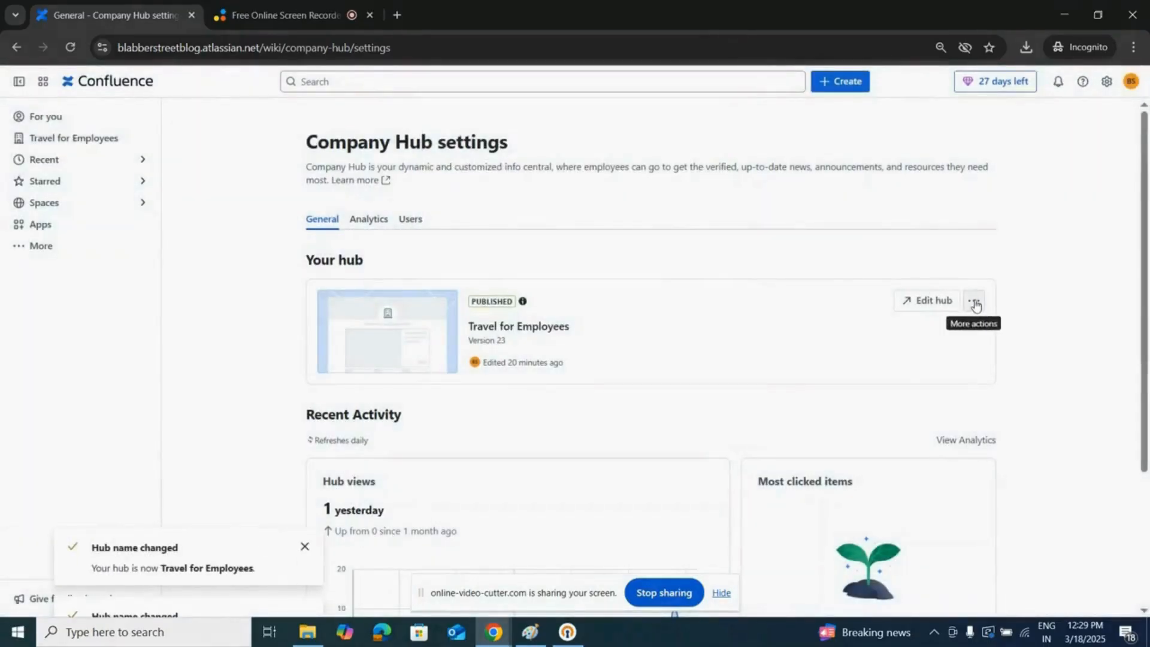
# Step: Review the hub's analytics and its user permission settings
pyautogui.click(973, 302)
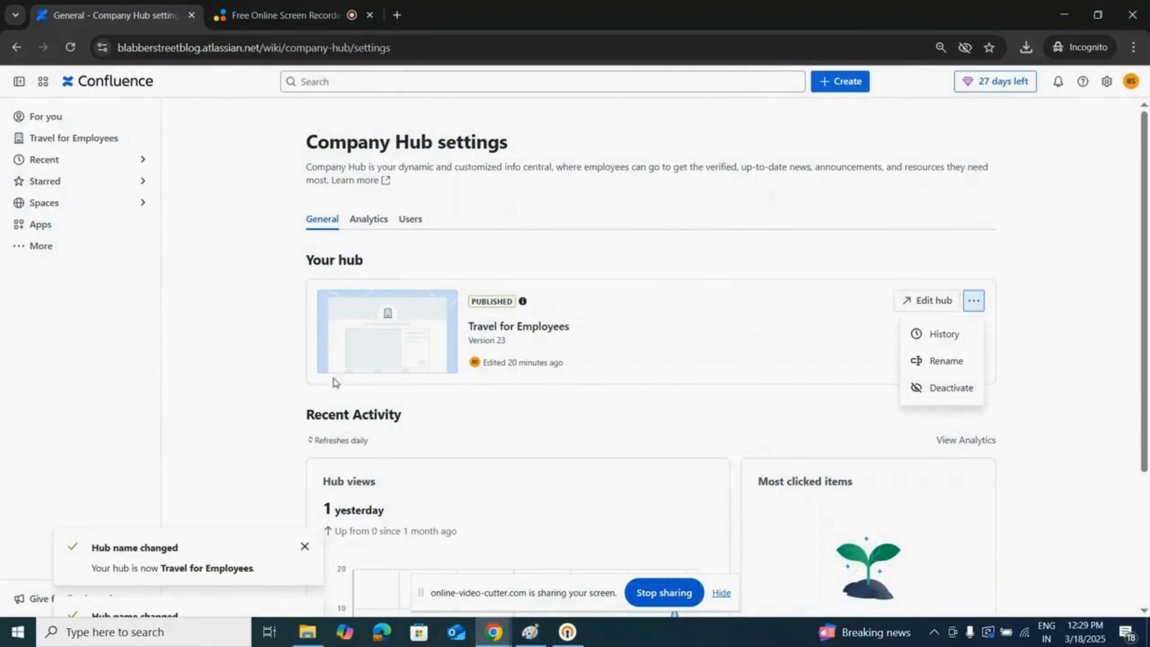
pyautogui.press('Escape')
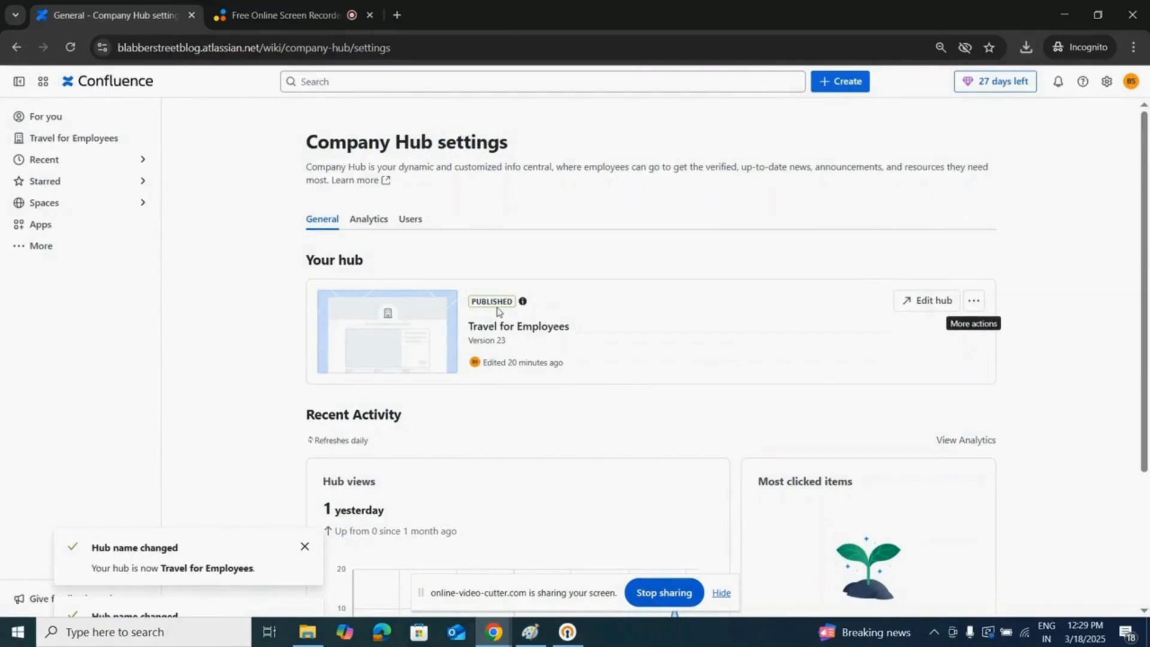
pyautogui.click(359, 219)
pyautogui.moveTo(1145, 288); pyautogui.dragTo(1147, 384)
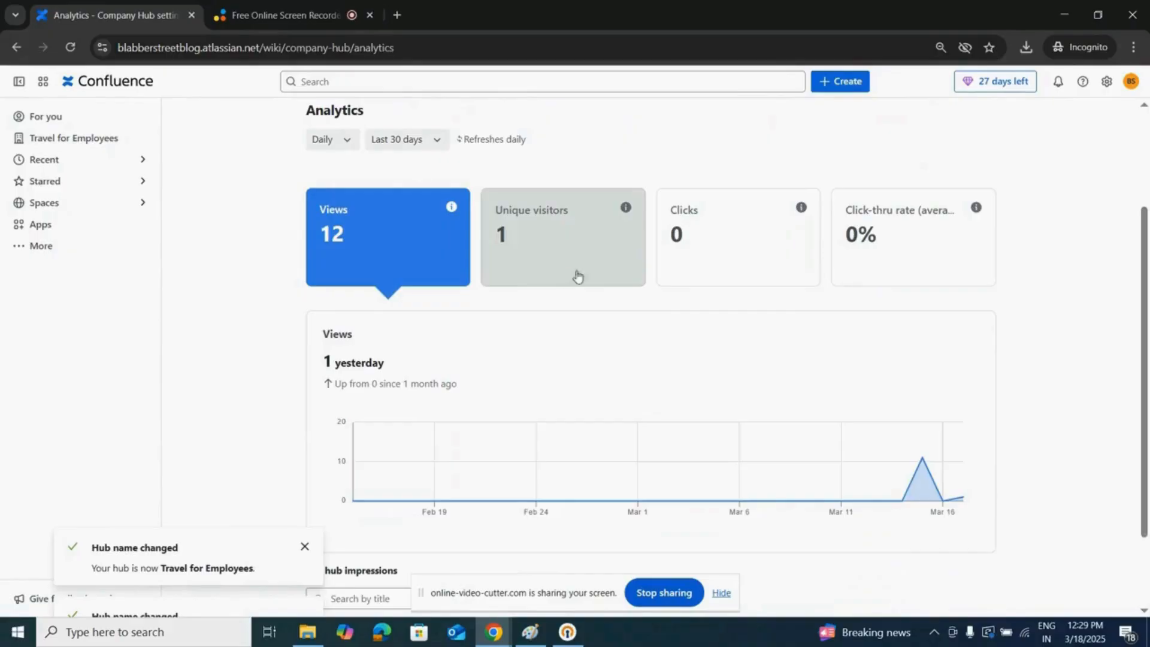
pyautogui.scroll(-2, 713, 257)
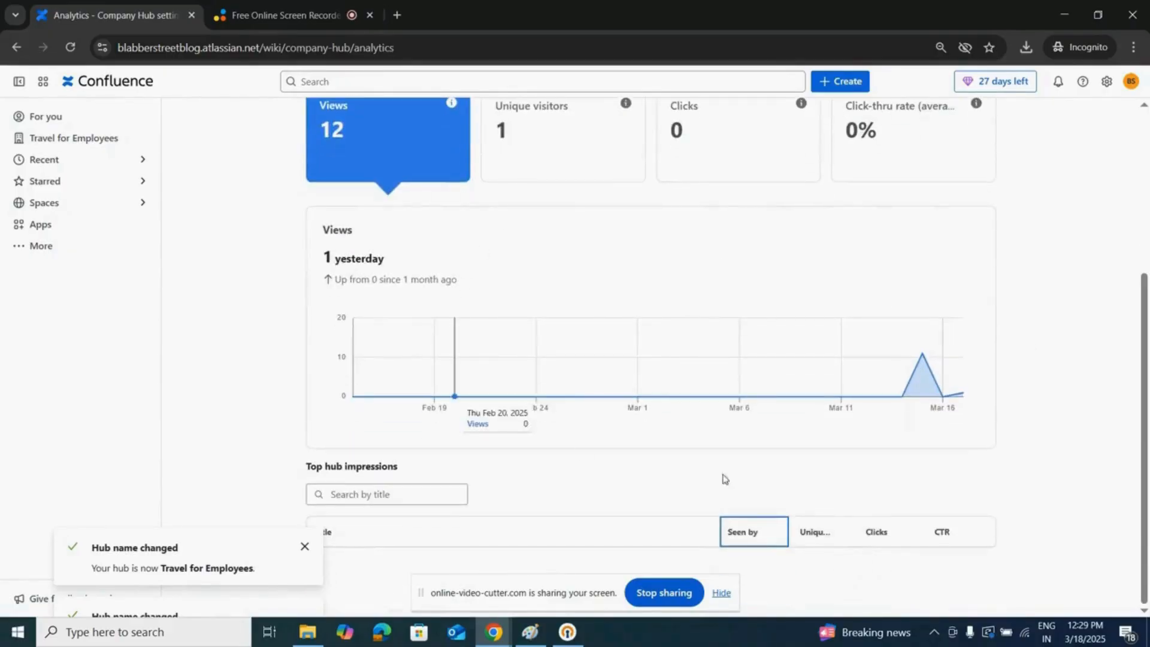
pyautogui.scroll(5, 1112, 393)
pyautogui.scroll(2, 521, 269)
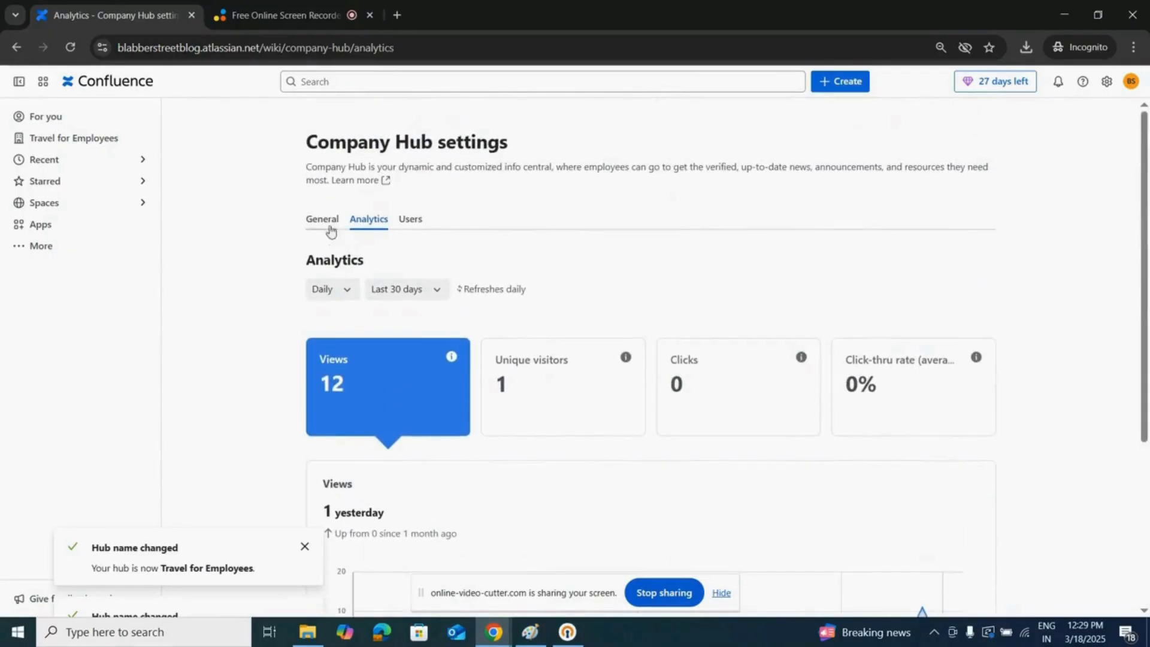
pyautogui.click(414, 221)
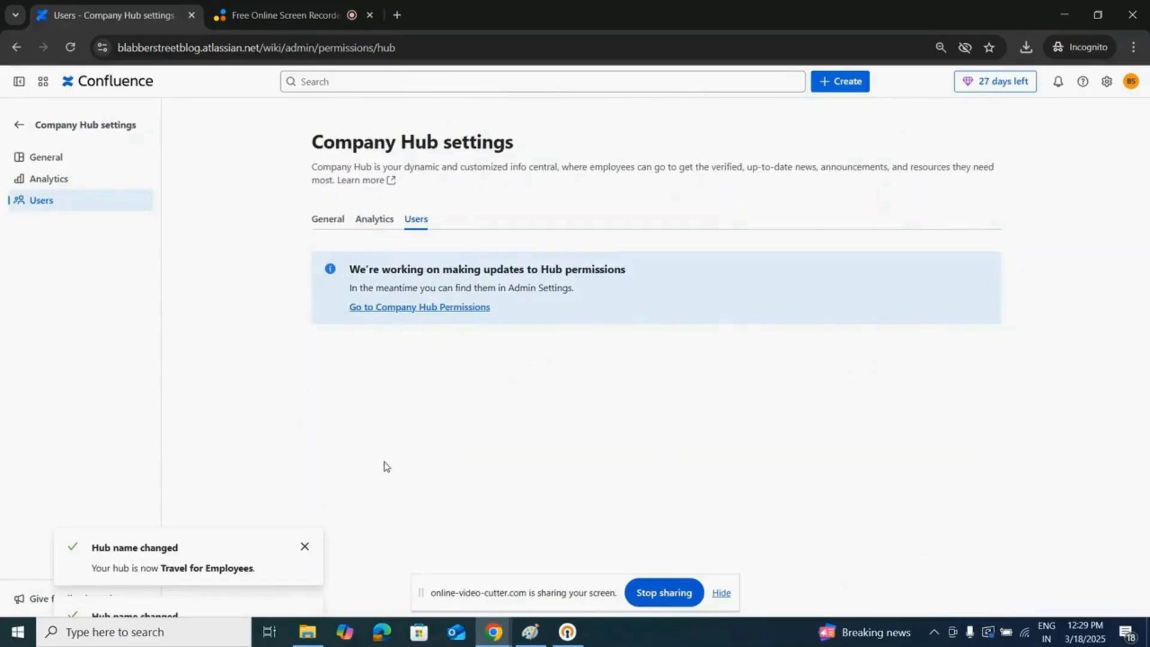
pyautogui.click(18, 125)
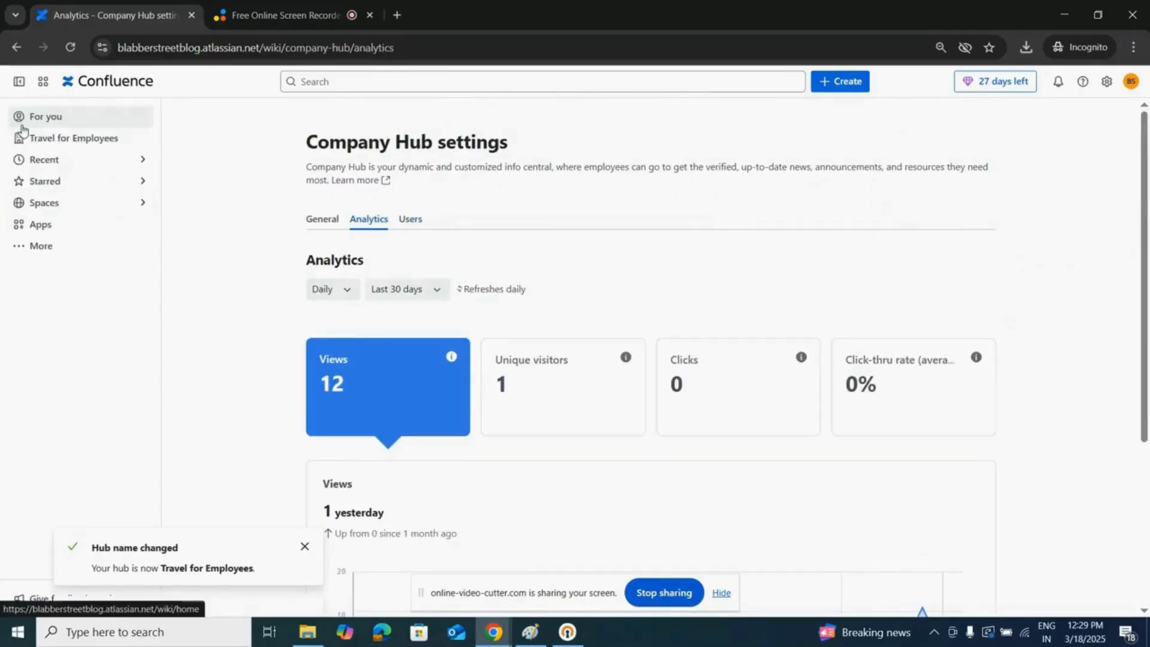
# Step: Open the Travel for Employees hub page for editing and reposition its header image to show a lower part of the picture
pyautogui.click(66, 142)
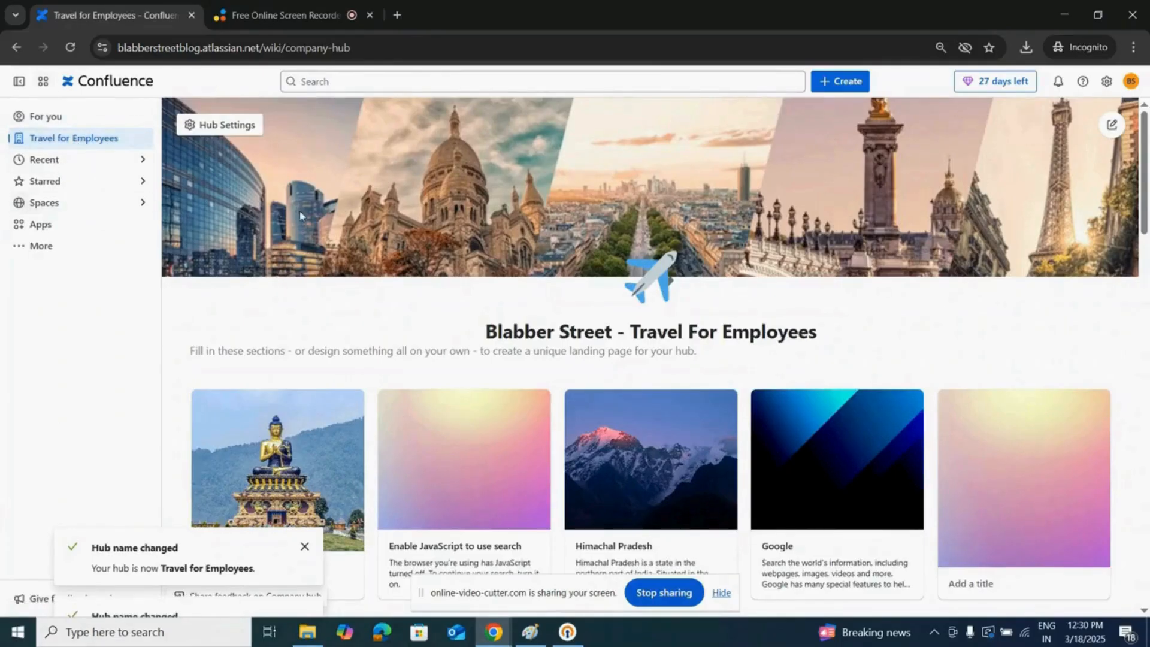
pyautogui.click(1112, 127)
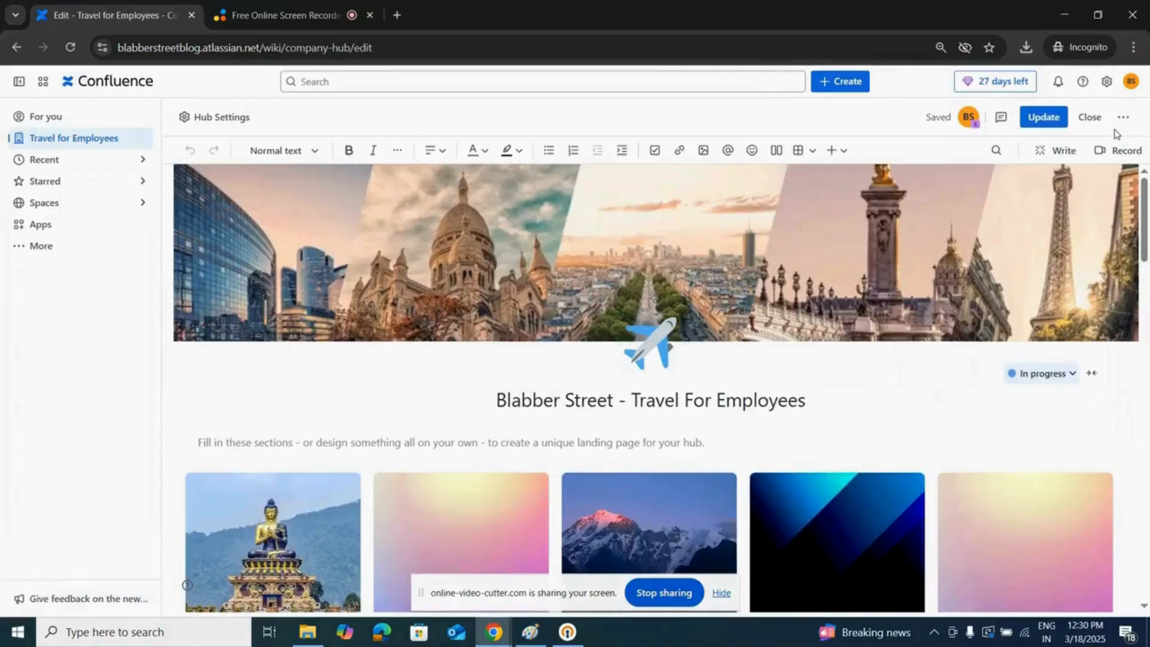
pyautogui.moveTo(622, 226)
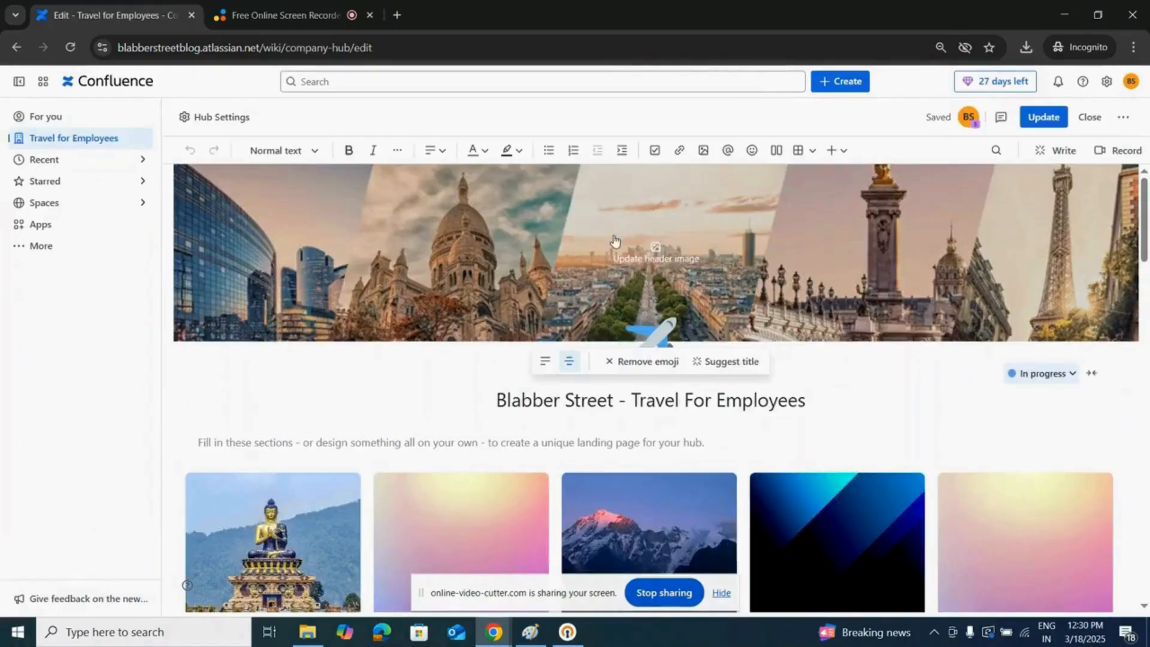
pyautogui.click(661, 262)
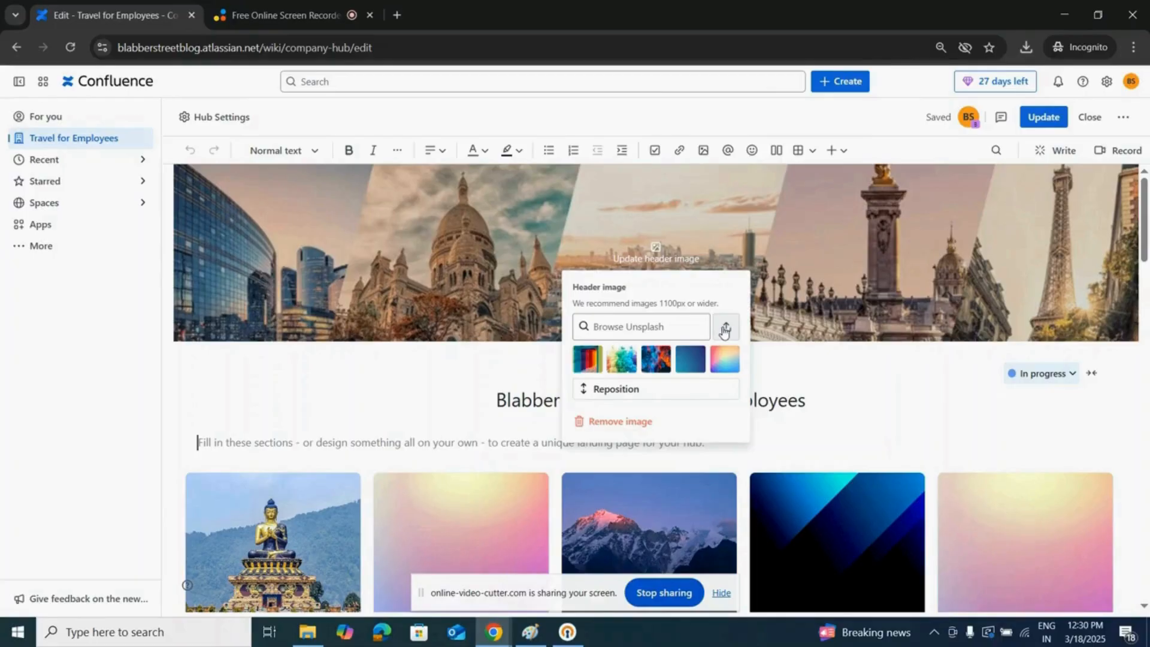
pyautogui.click(685, 392)
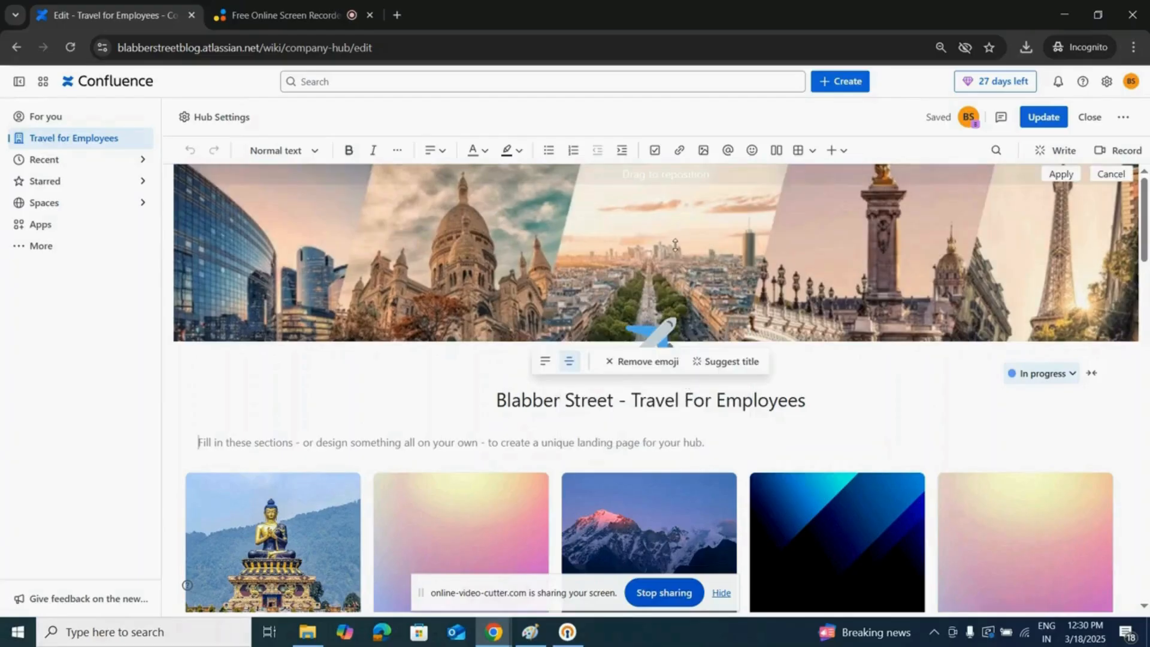
pyautogui.moveTo(676, 244); pyautogui.dragTo(676, 195)
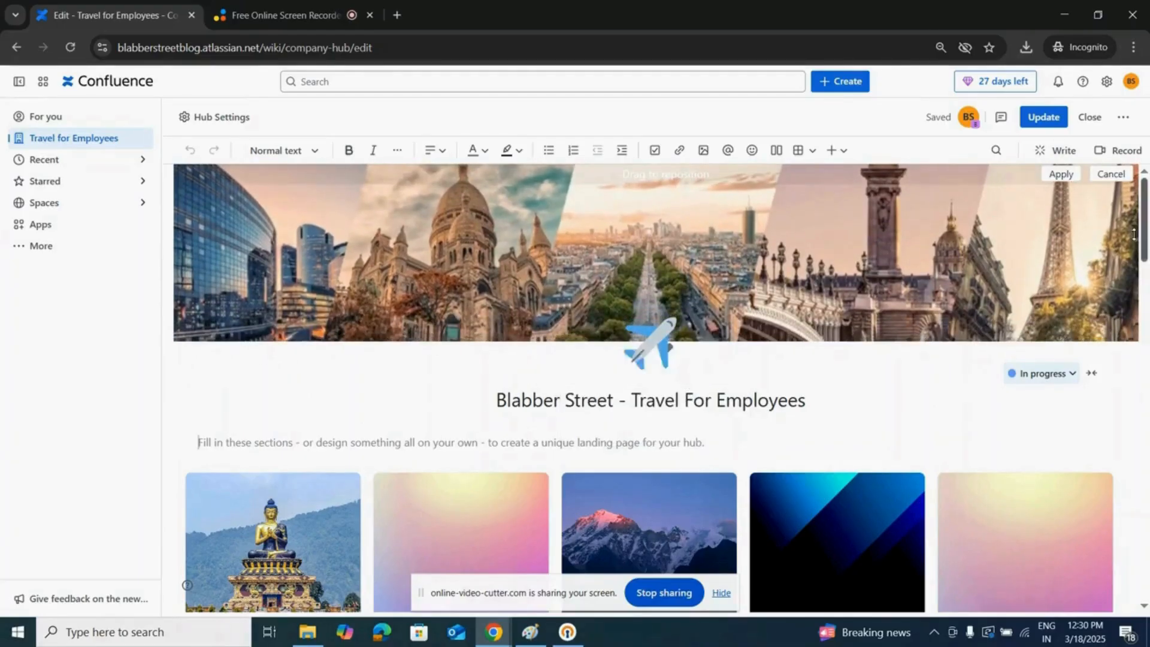
pyautogui.click(1061, 175)
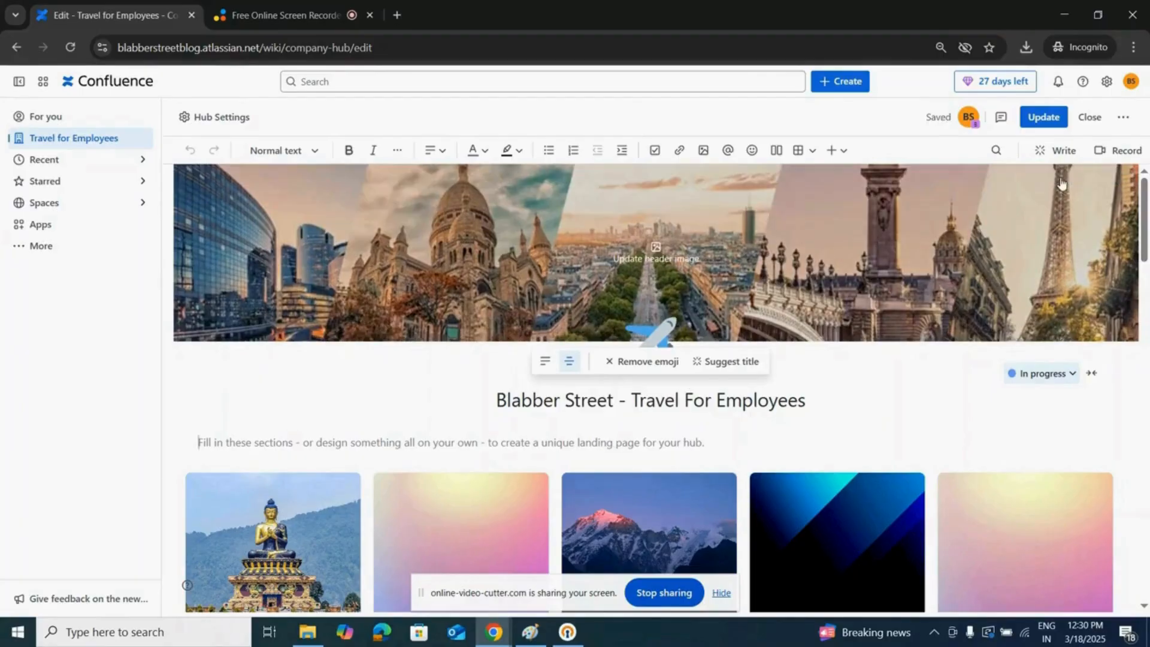
pyautogui.click(673, 259)
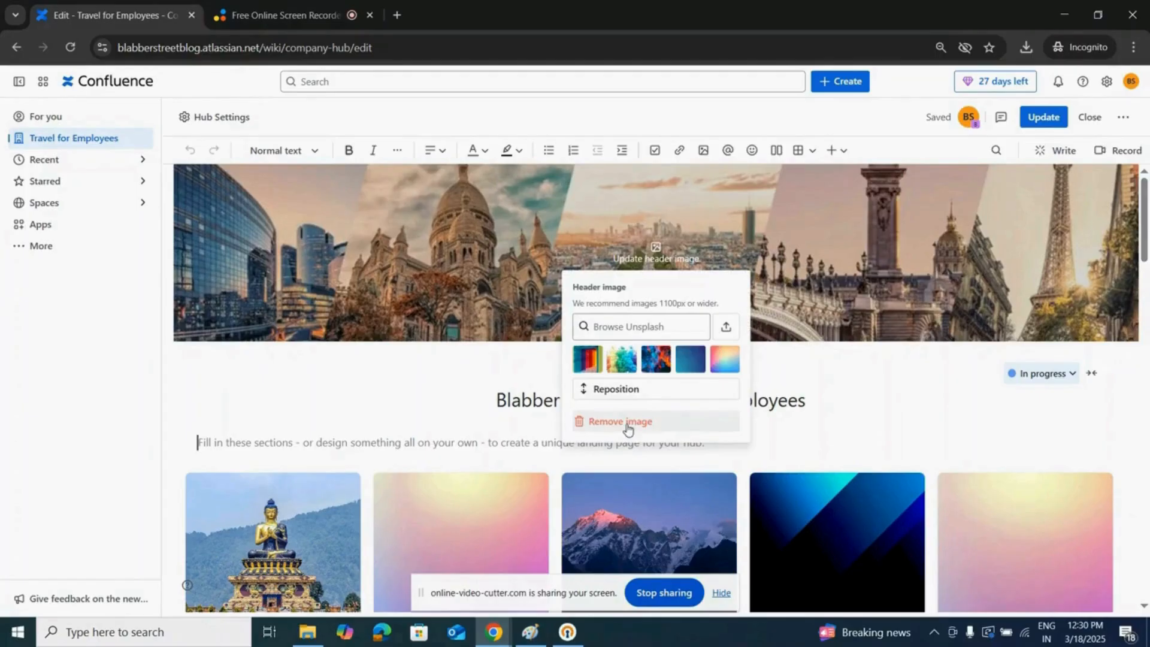
pyautogui.click(908, 375)
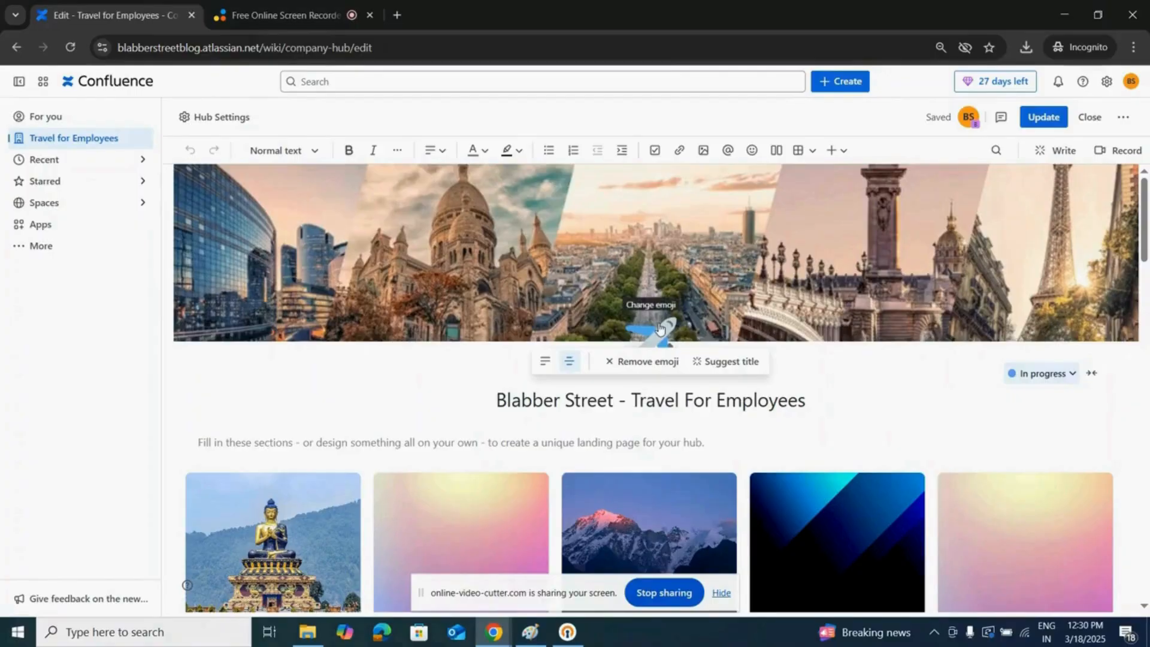
# Step: Remove the airplane emoji above the hub title and add the same emoji back from the frequent ones
pyautogui.click(663, 364)
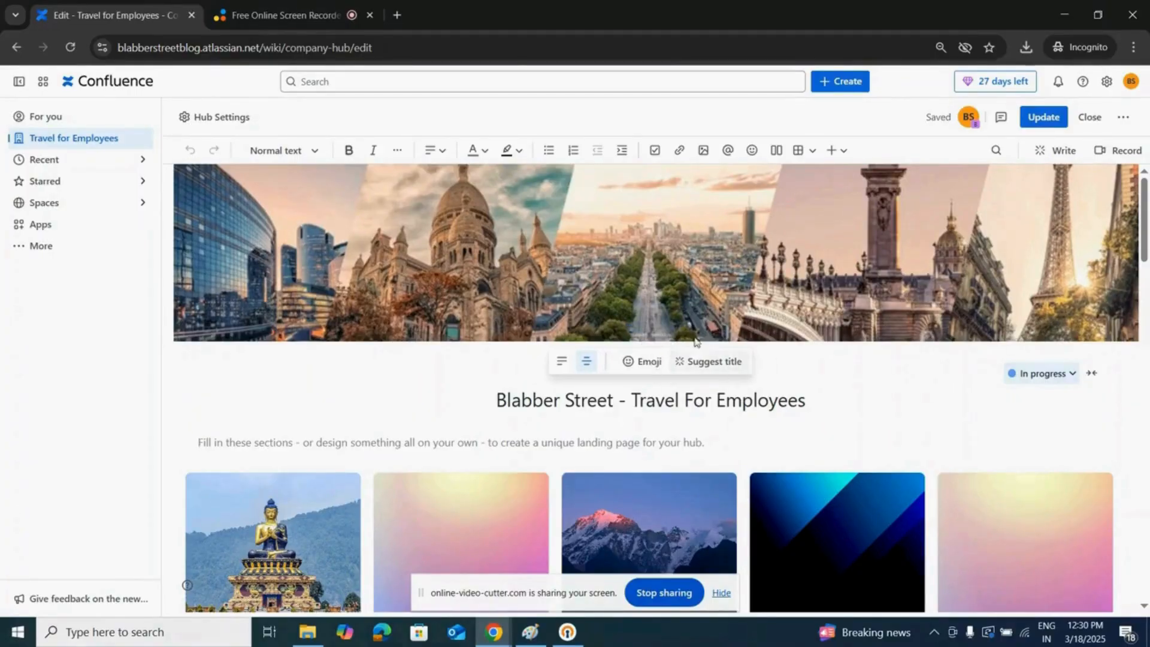
pyautogui.click(658, 364)
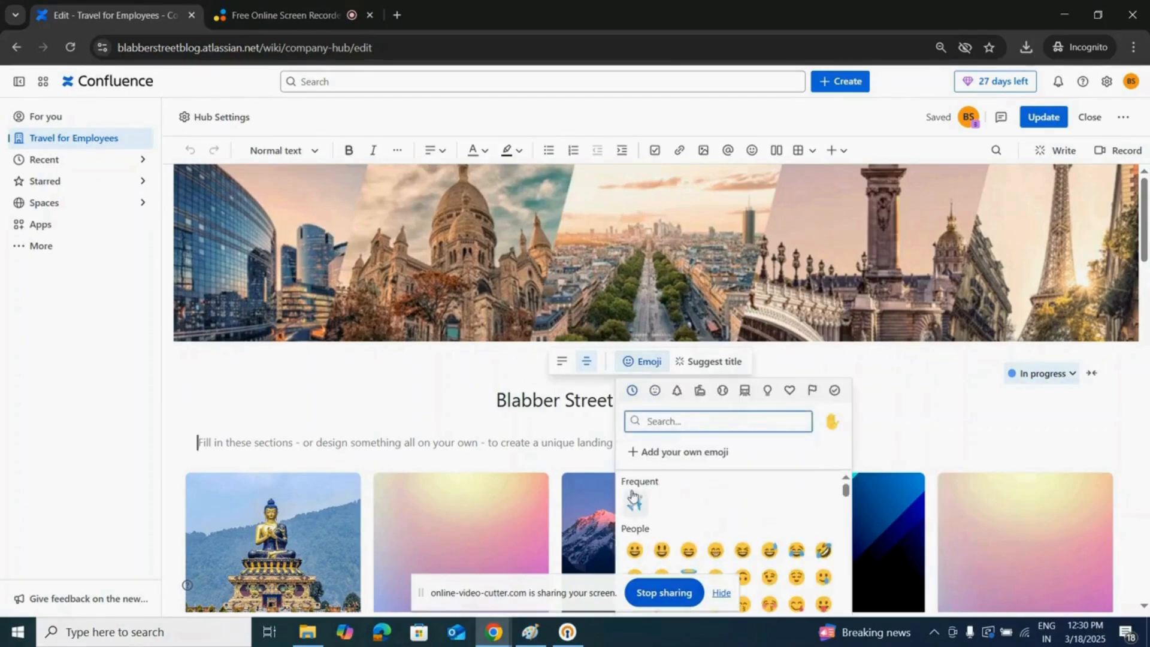
pyautogui.click(634, 501)
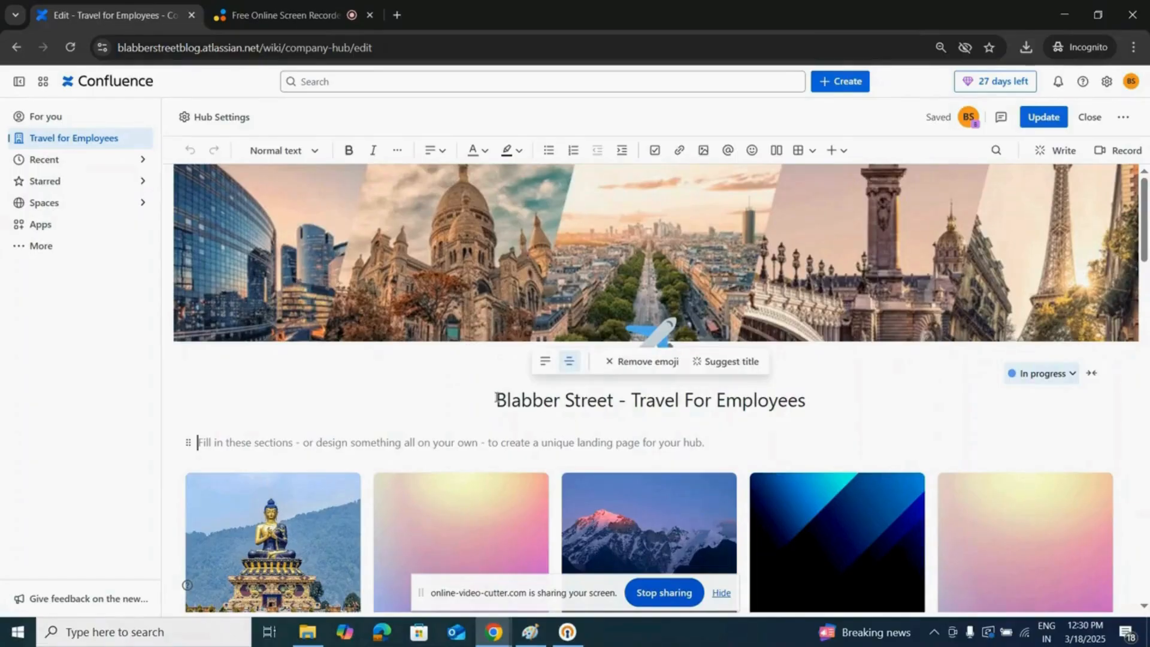
# Step: Change the hub page title to "Blabber Street - Travel Time"
pyautogui.moveTo(496, 399)
pyautogui.mouseDown()
pyautogui.moveTo(813, 402)
pyautogui.moveTo(494, 401)
pyautogui.mouseUp()
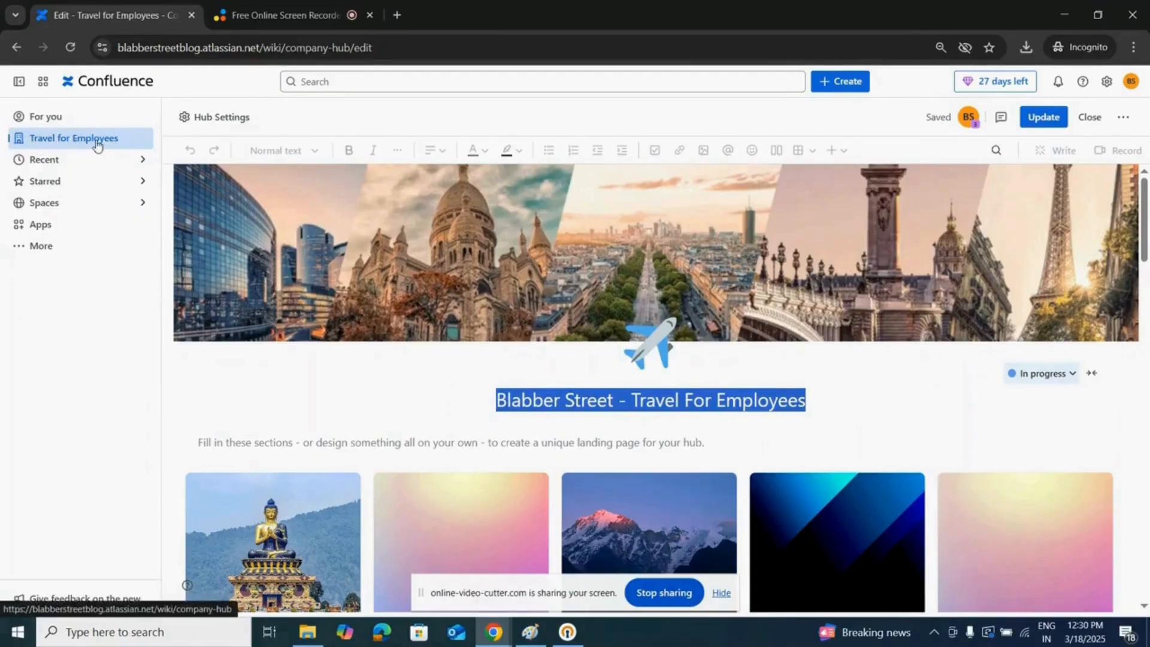
pyautogui.click(828, 400)
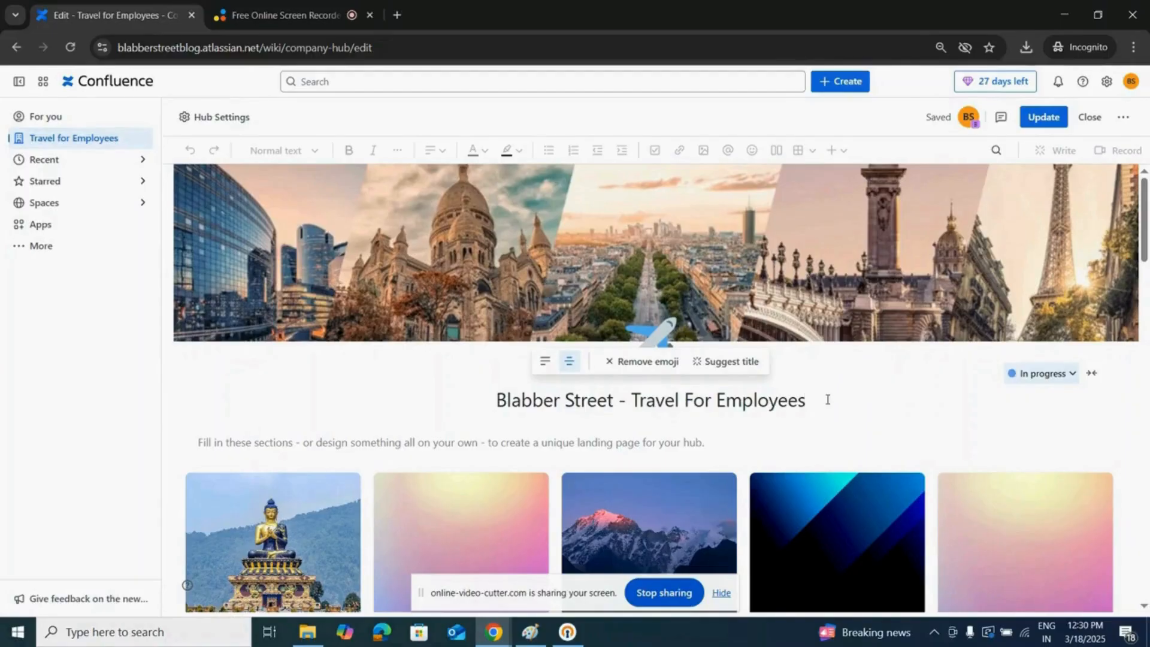
pyautogui.press('BackSpace')
pyautogui.press('BackSpace')
pyautogui.press('BackSpace')
pyautogui.press('BackSpace')
pyautogui.press('BackSpace')
pyautogui.press('BackSpace')
pyautogui.press('BackSpace')
pyautogui.press('BackSpace')
pyautogui.press('BackSpace')
pyautogui.press('BackSpace')
pyautogui.press('BackSpace')
pyautogui.press('BackSpace')
pyautogui.press('BackSpace')
pyautogui.press('BackSpace')
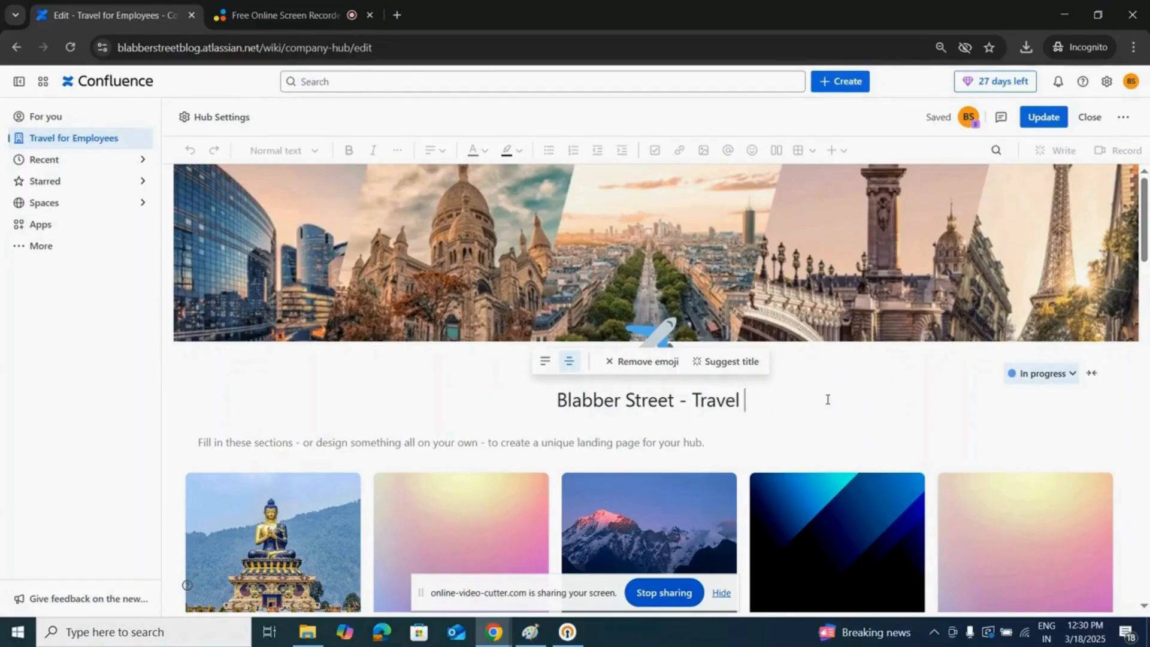
pyautogui.write('Time')
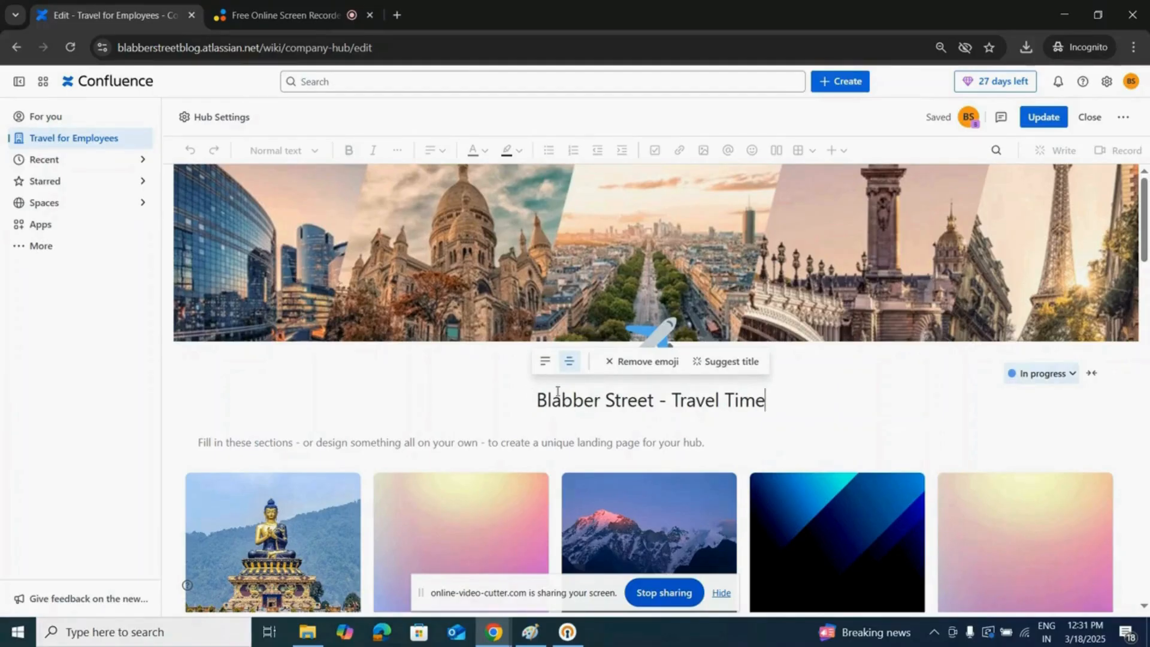
# Step: Left-align the hub page title and return it to centred alignment
pyautogui.click(544, 361)
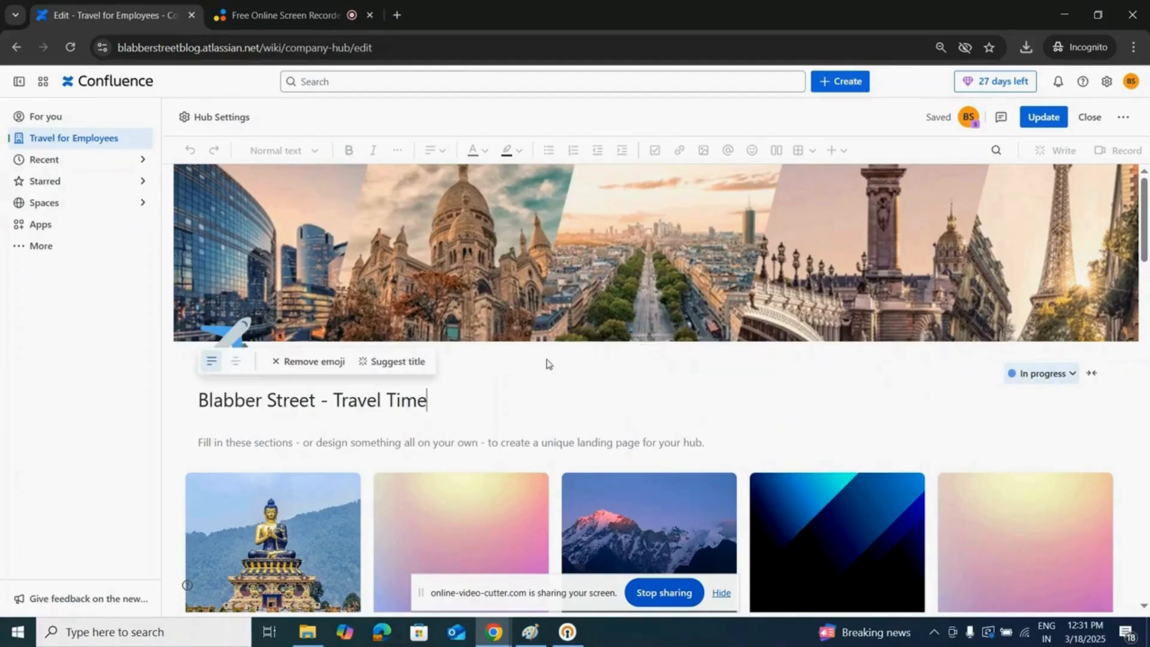
pyautogui.click(236, 362)
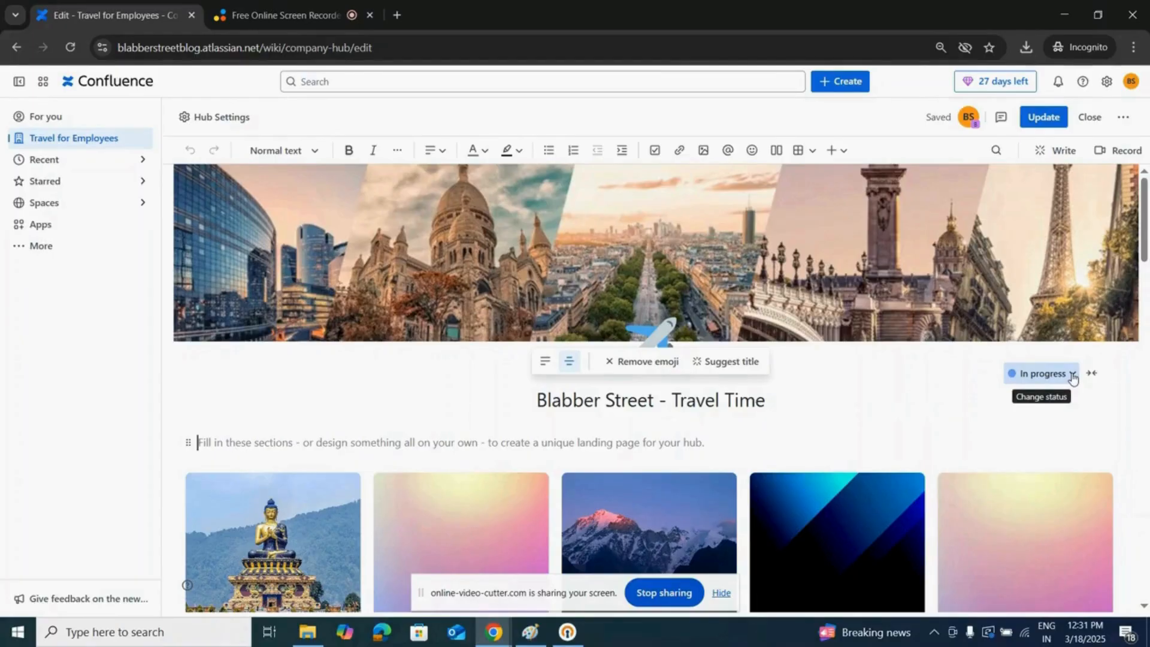
# Step: Publish the updated hub page and dismiss the offer to share an announcement
pyautogui.click(1072, 375)
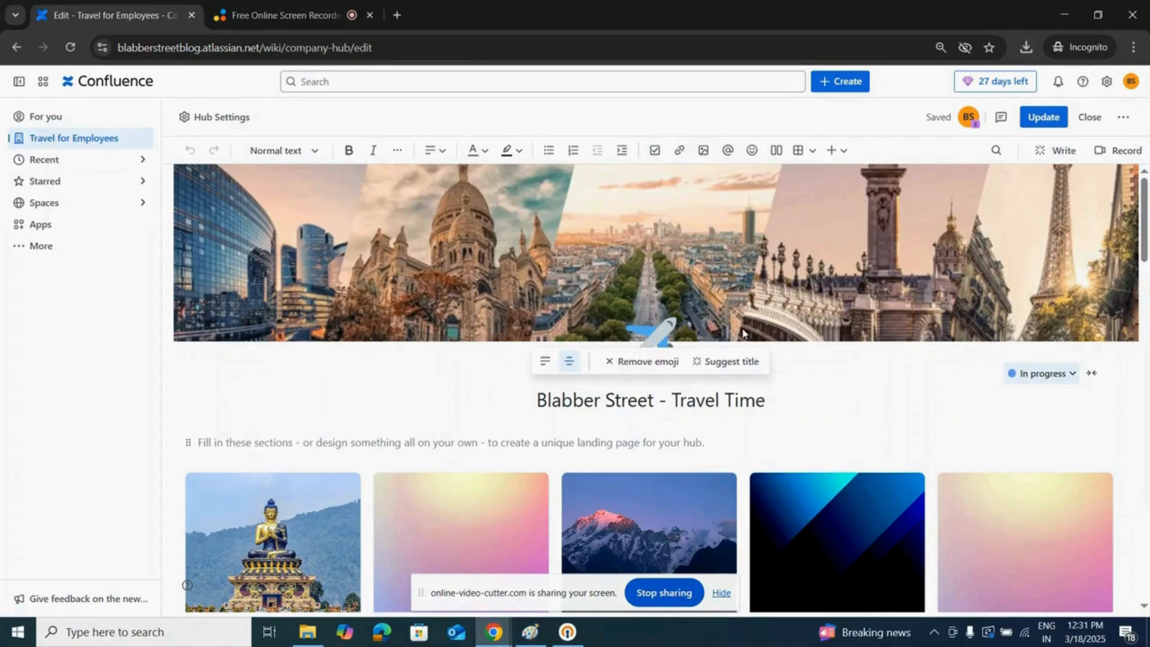
pyautogui.moveTo(658, 279)
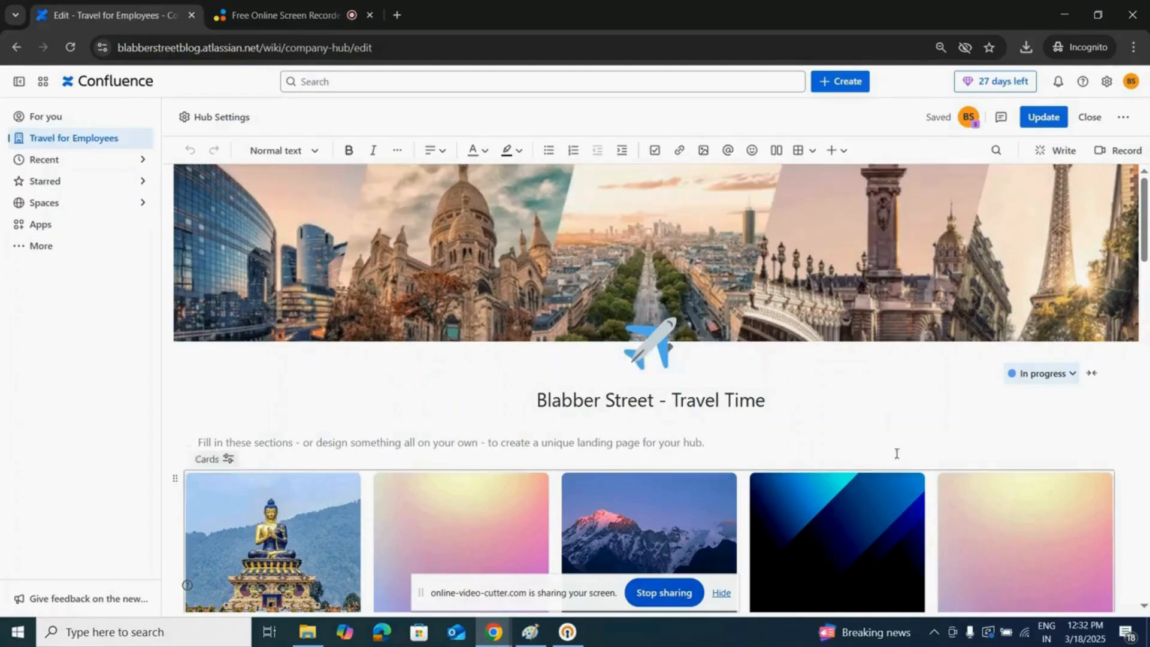
pyautogui.click(1038, 120)
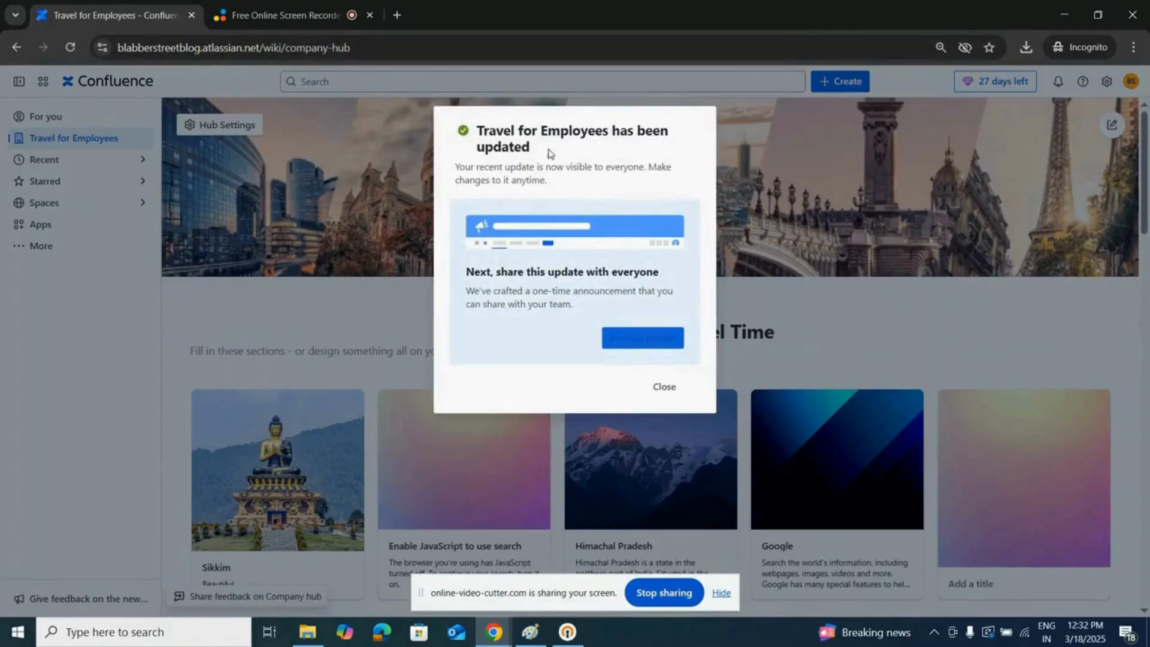
pyautogui.click(664, 387)
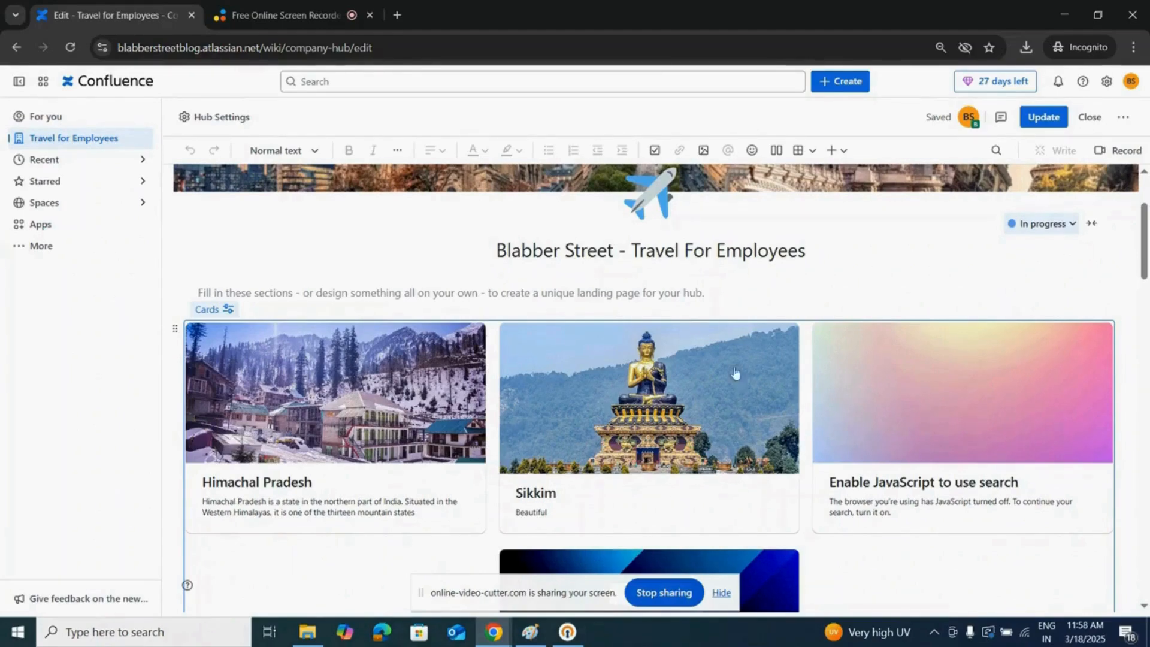
# Step: Search the insertable page elements for "card" and close the list without inserting anything
pyautogui.scroll(-1, 760, 379)
pyautogui.scroll(1, 782, 367)
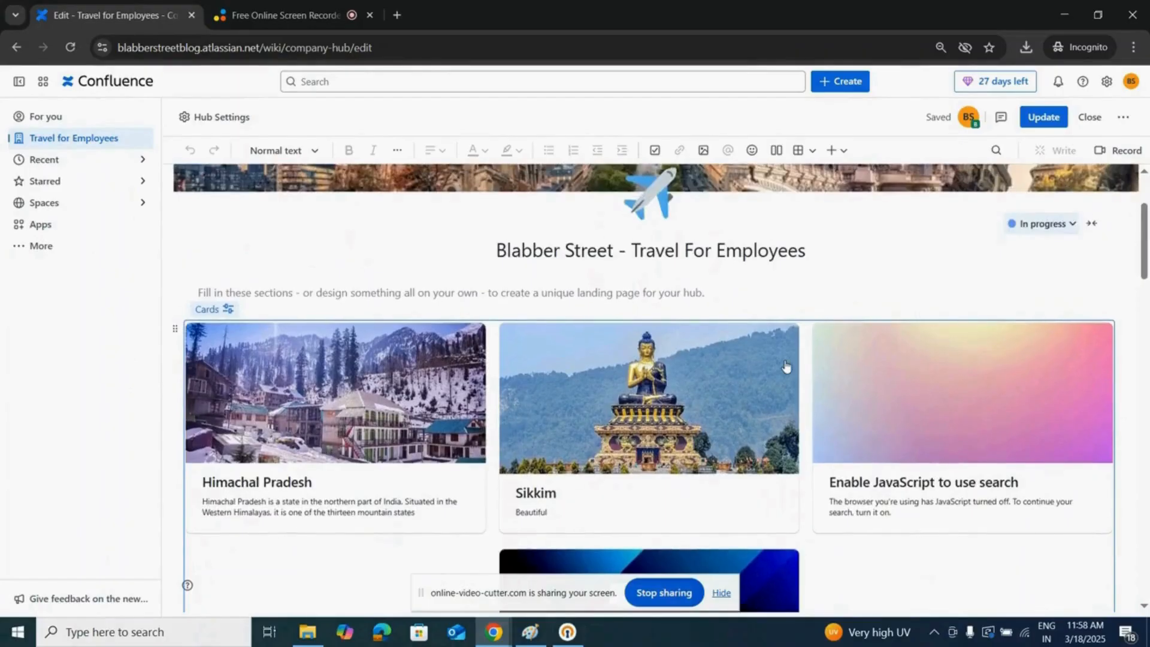
pyautogui.click(843, 152)
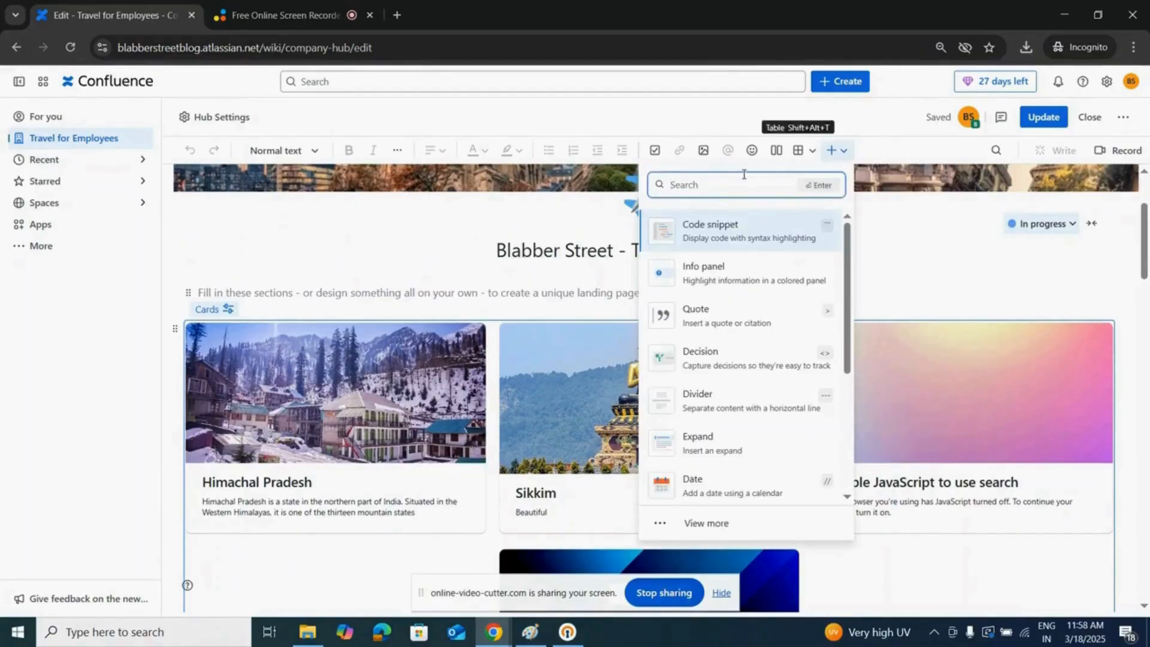
pyautogui.write('card')
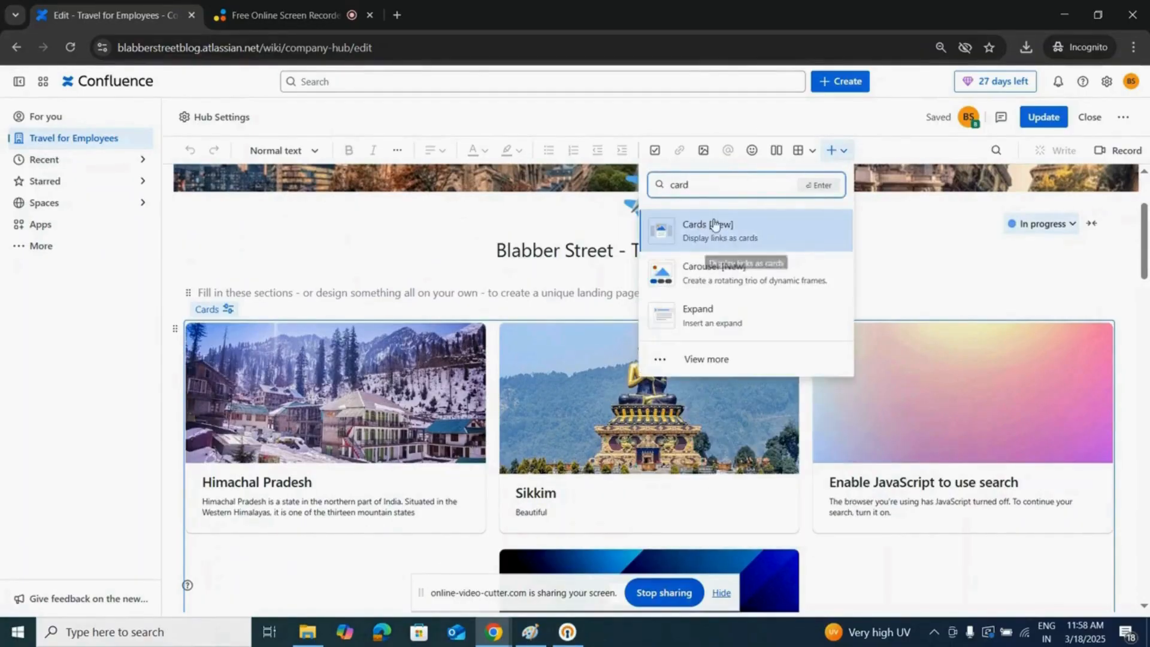
pyautogui.click(958, 277)
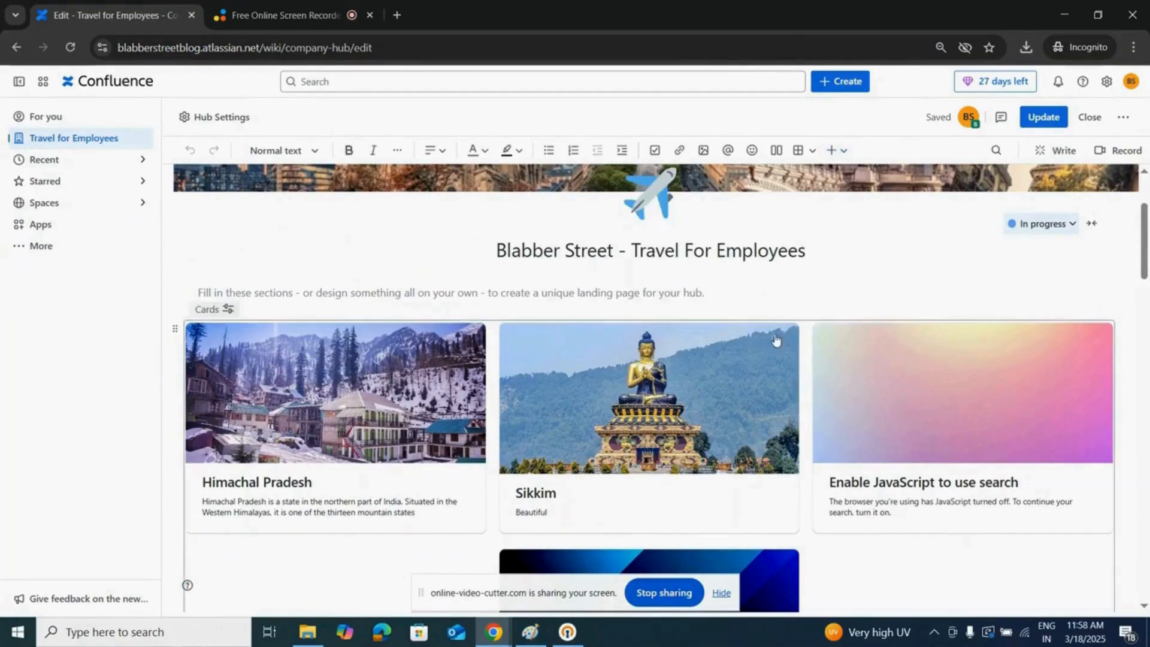
# Step: Open the existing cards block with the Himachal Pradesh and Sikkim cards for editing and go to its general settings
pyautogui.scroll(-1, 541, 305)
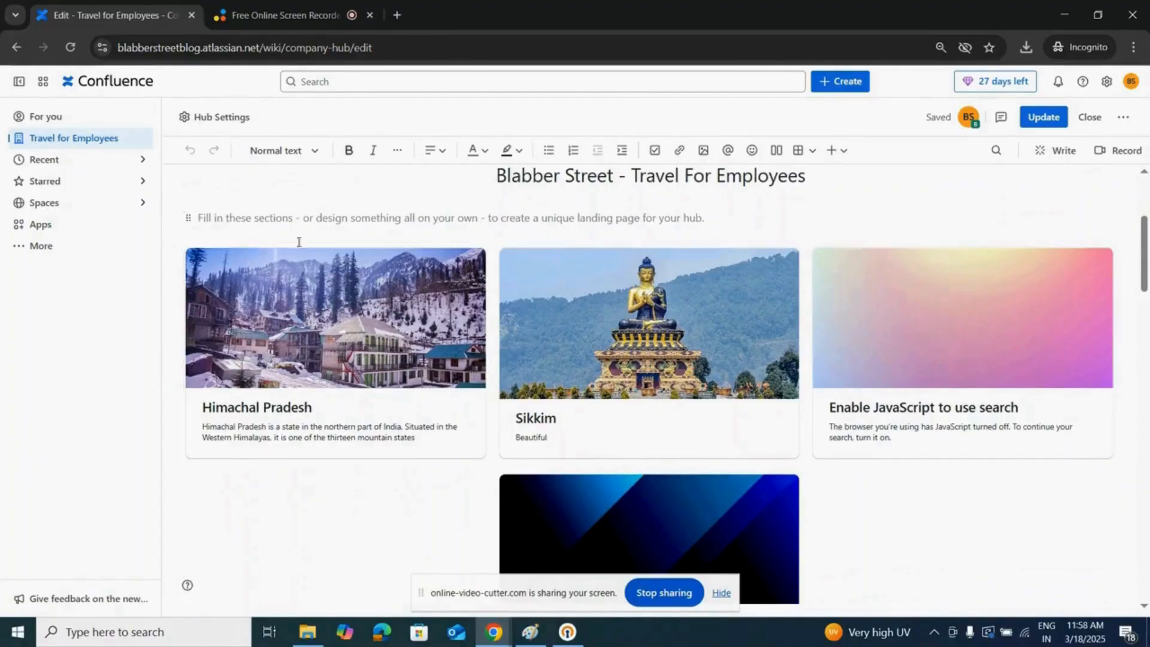
pyautogui.click(633, 391)
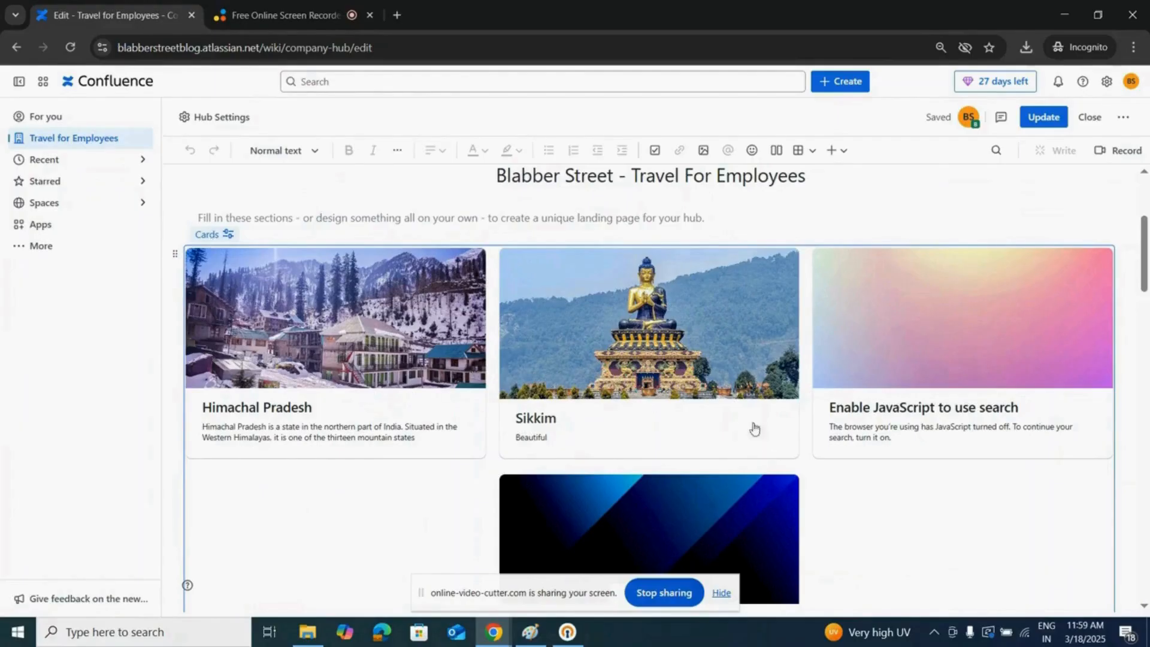
pyautogui.scroll(-3, 693, 397)
pyautogui.scroll(-1, 659, 437)
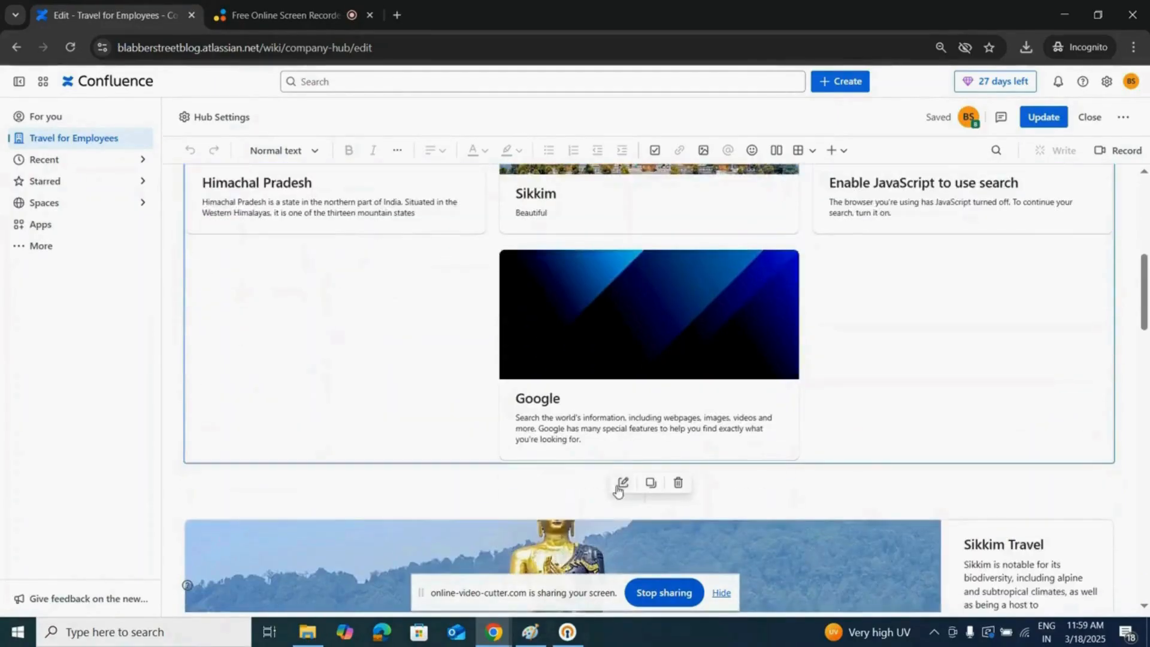
pyautogui.click(621, 482)
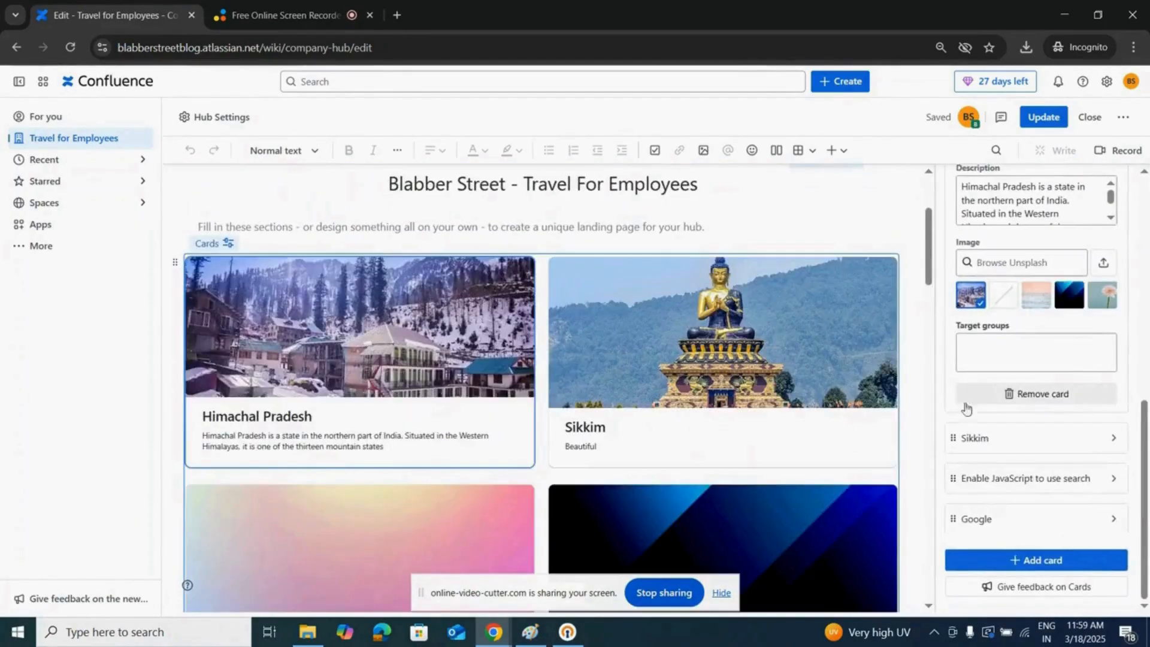
pyautogui.scroll(5, 1078, 395)
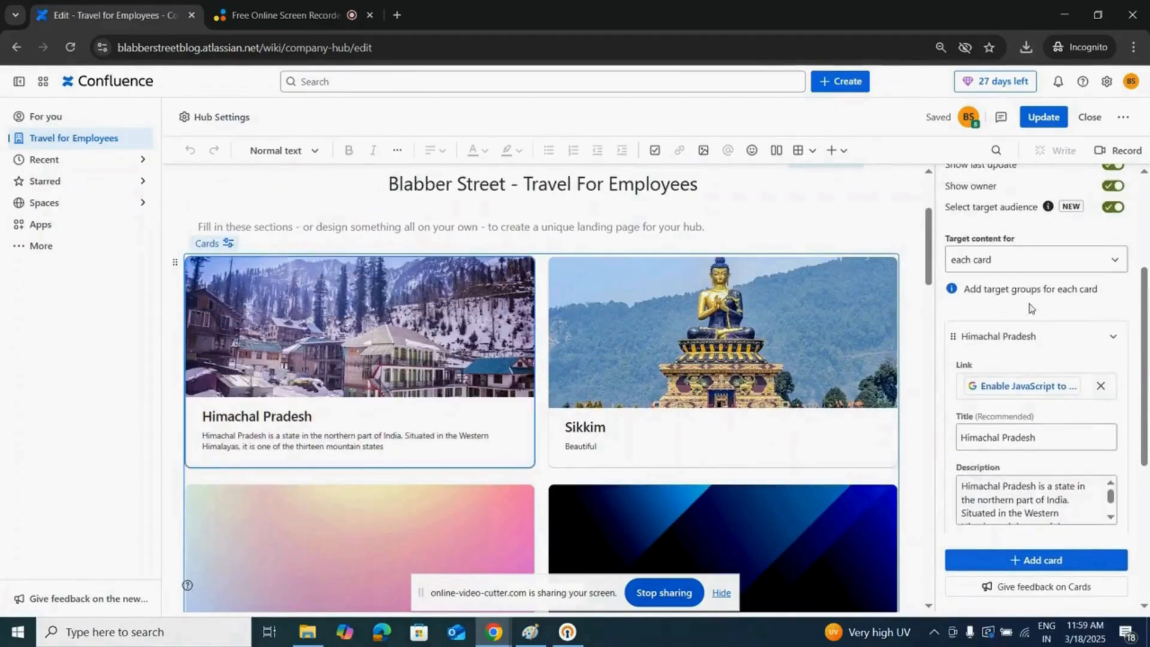
pyautogui.scroll(2, 1027, 309)
pyautogui.scroll(3, 1023, 417)
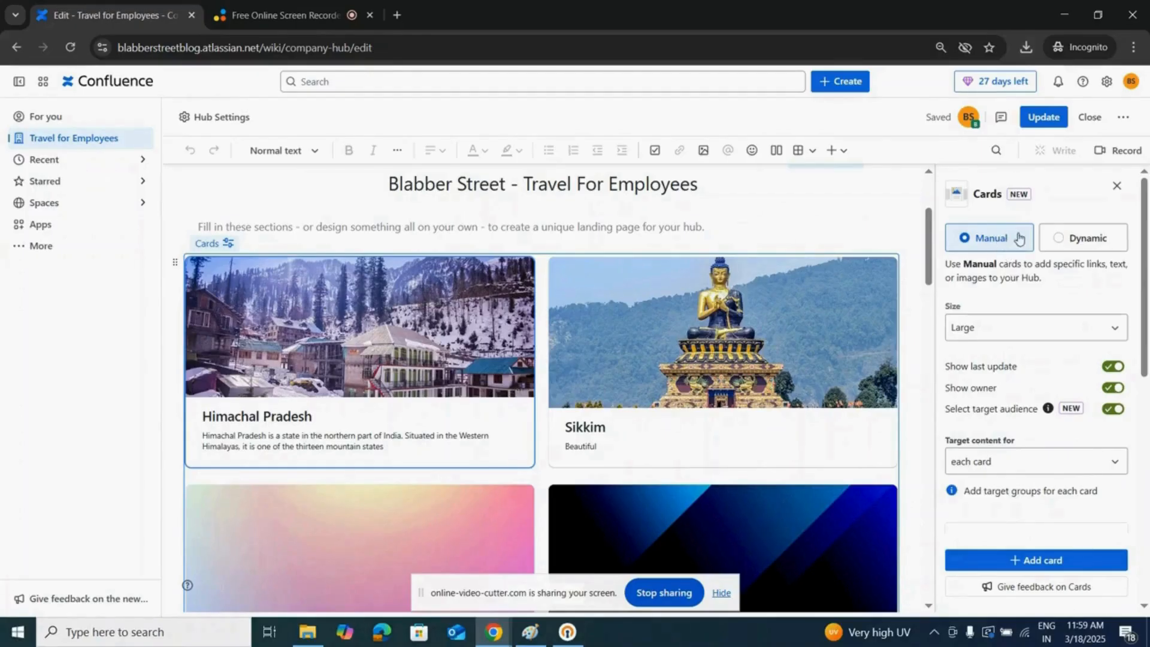
# Step: Preview the cards in Small and Medium size and return the size to Large
pyautogui.click(1028, 328)
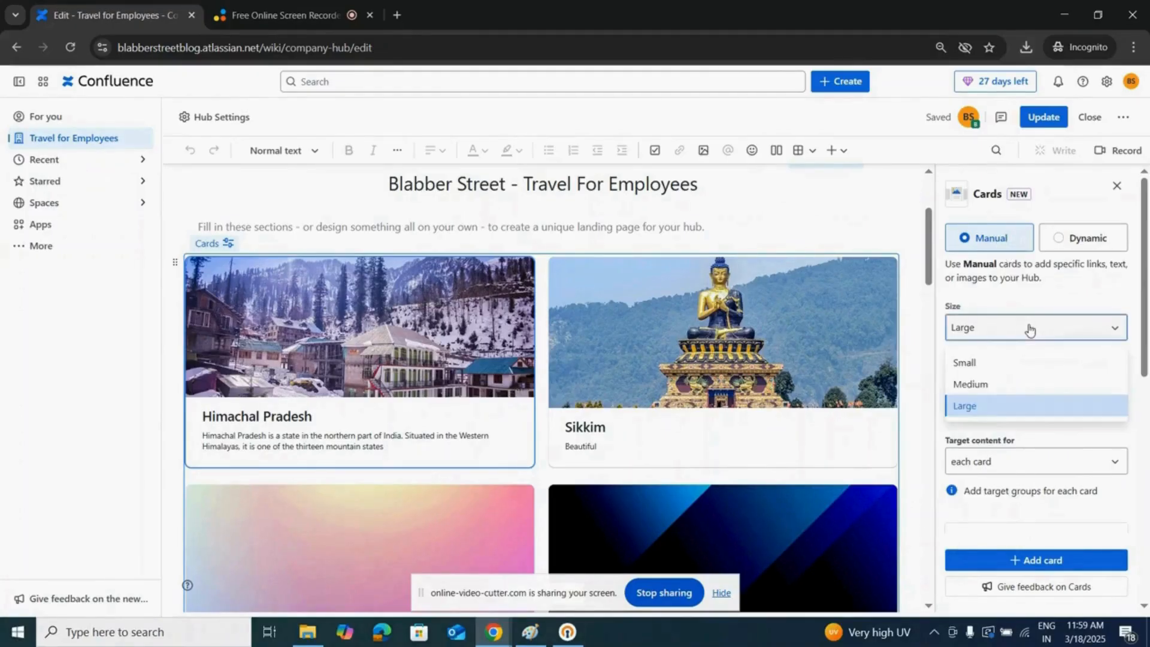
pyautogui.click(985, 361)
pyautogui.scroll(3, 997, 296)
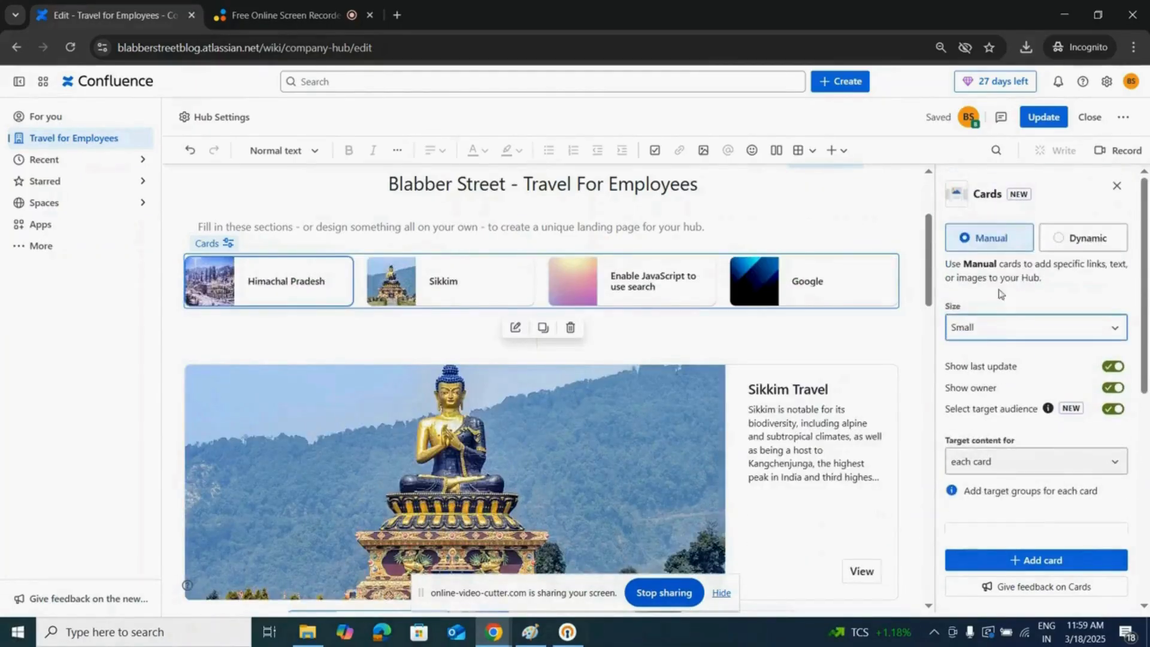
pyautogui.click(997, 329)
pyautogui.click(989, 388)
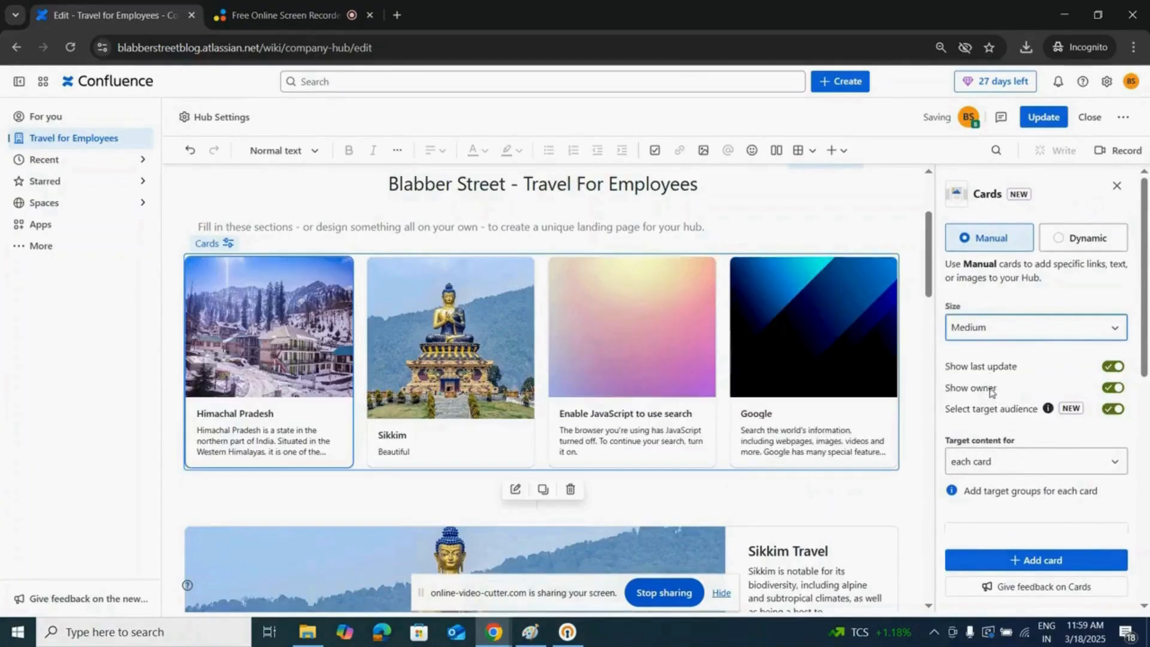
pyautogui.click(1011, 335)
pyautogui.click(995, 407)
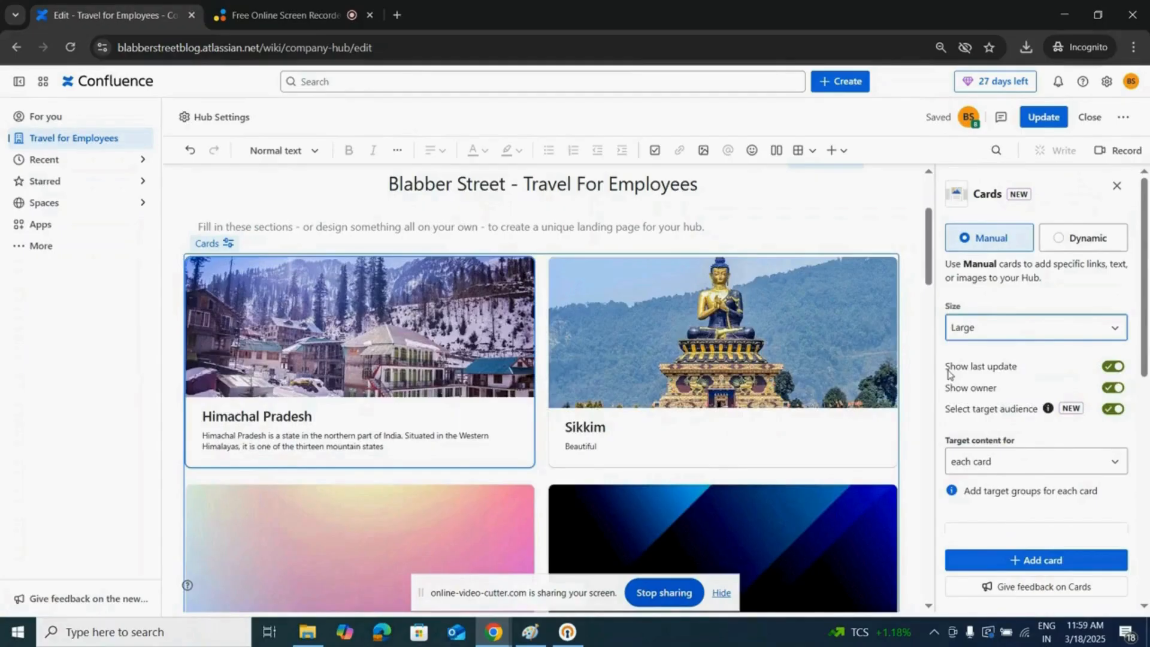
# Step: Review the cards' last update, owner and target audience options and the Himachal Pradesh card's detail fields, and collapse that card
pyautogui.moveTo(947, 370); pyautogui.dragTo(1020, 372)
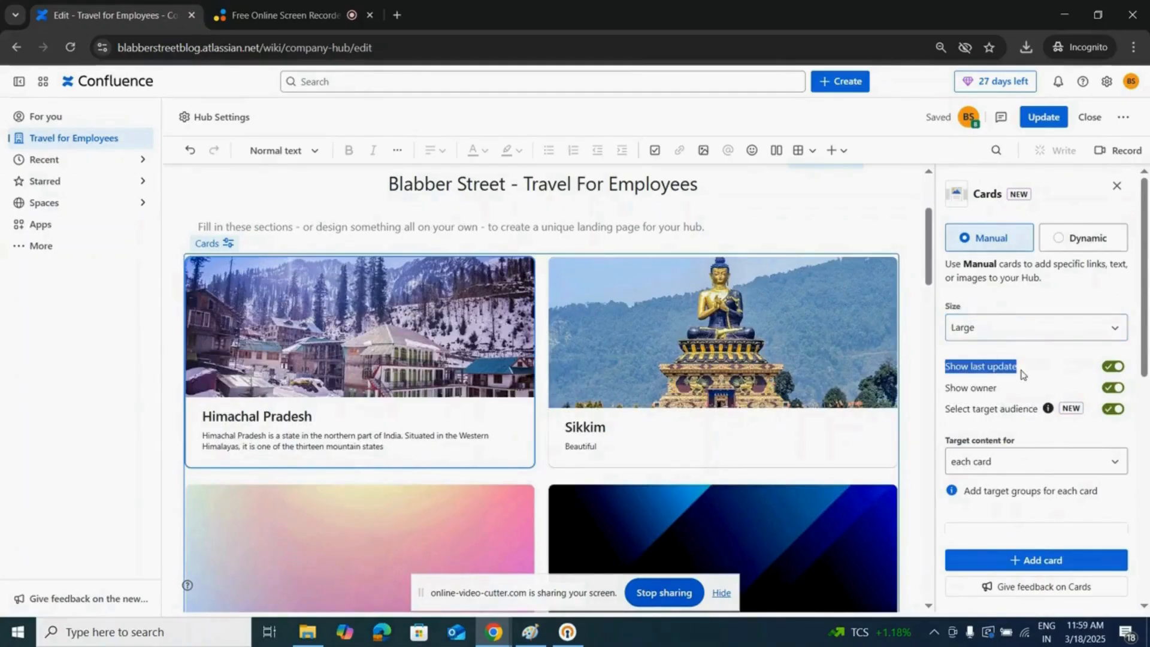
pyautogui.moveTo(945, 391); pyautogui.dragTo(1001, 394)
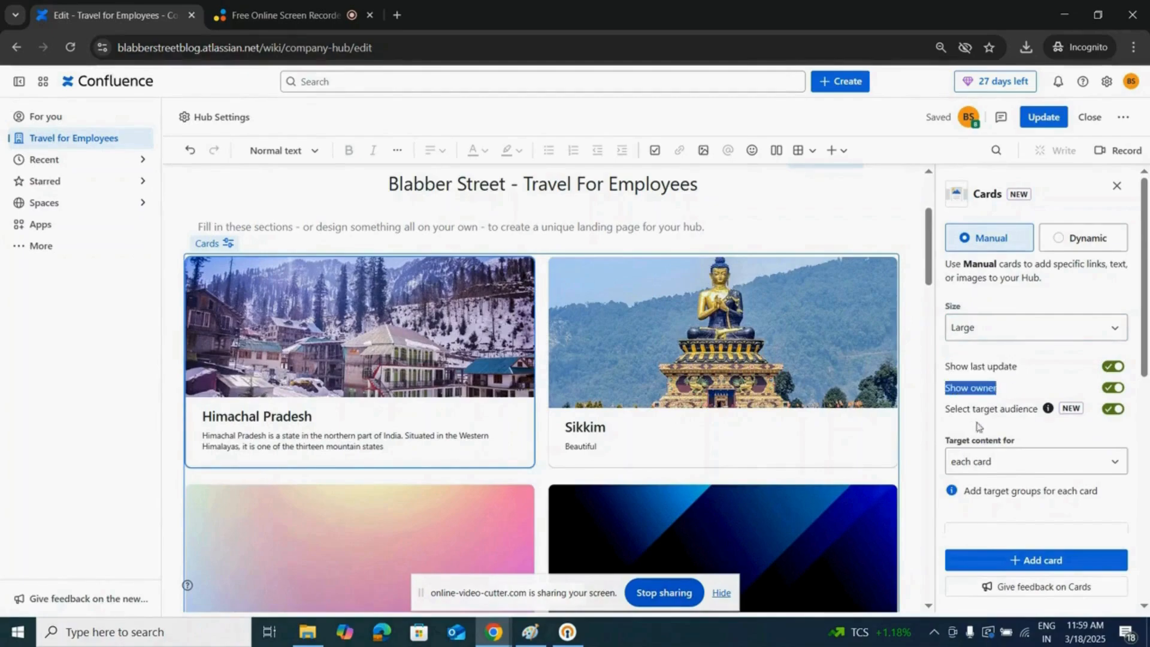
pyautogui.scroll(-1, 1045, 395)
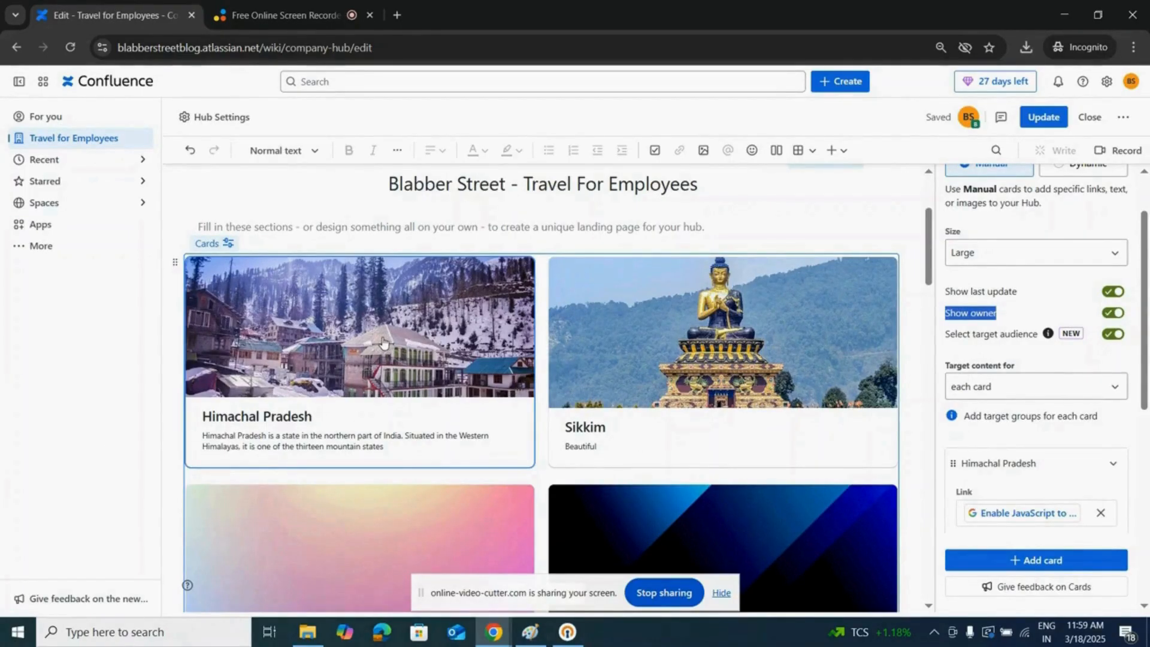
pyautogui.click(1010, 388)
pyautogui.scroll(-5, 1030, 359)
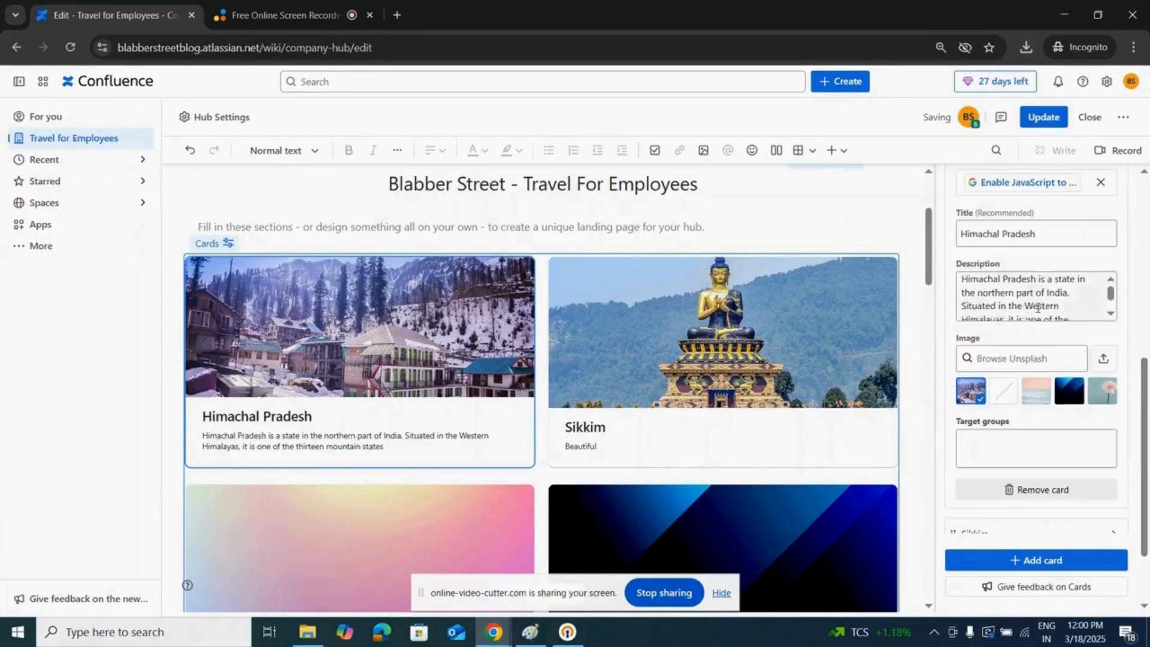
pyautogui.scroll(-2, 1037, 307)
pyautogui.scroll(5, 1109, 296)
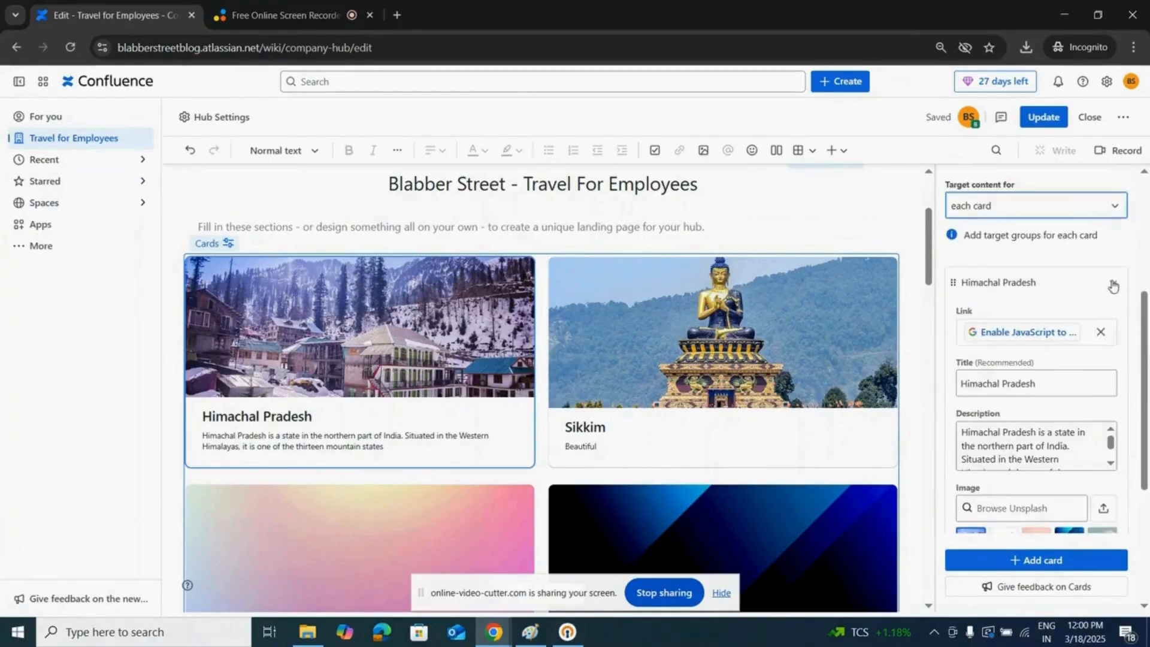
pyautogui.click(1113, 285)
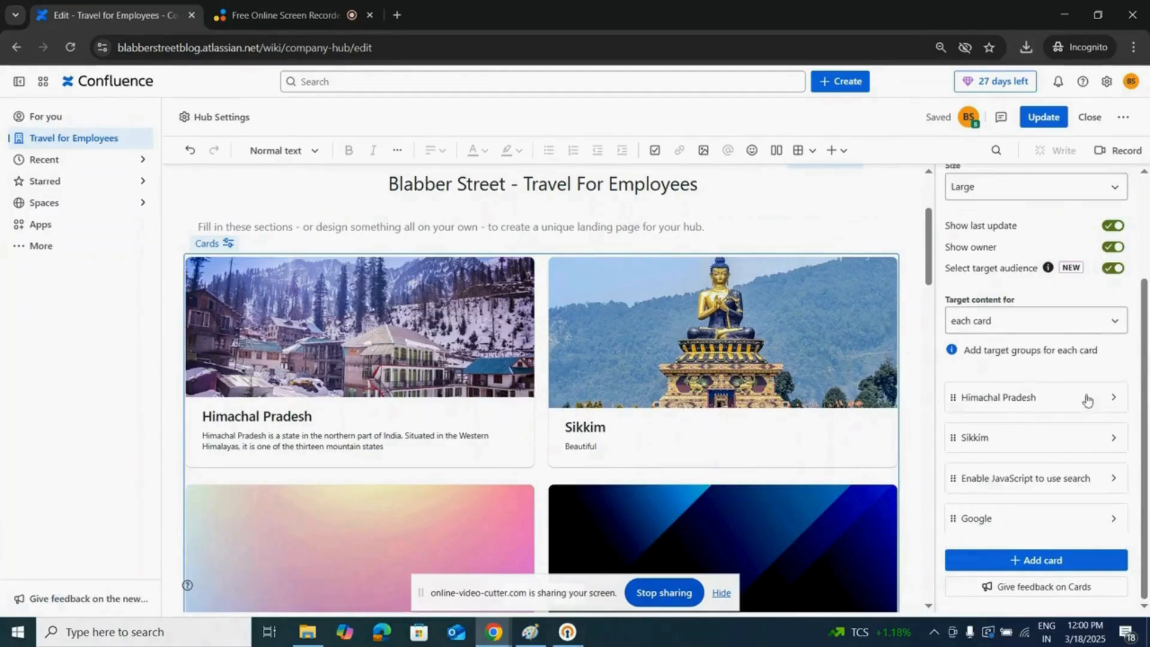
# Step: Add the confluence-admins-blabberstreetblog group as a target group of the Himachal Pradesh card
pyautogui.click(1115, 402)
pyautogui.scroll(-2, 1108, 362)
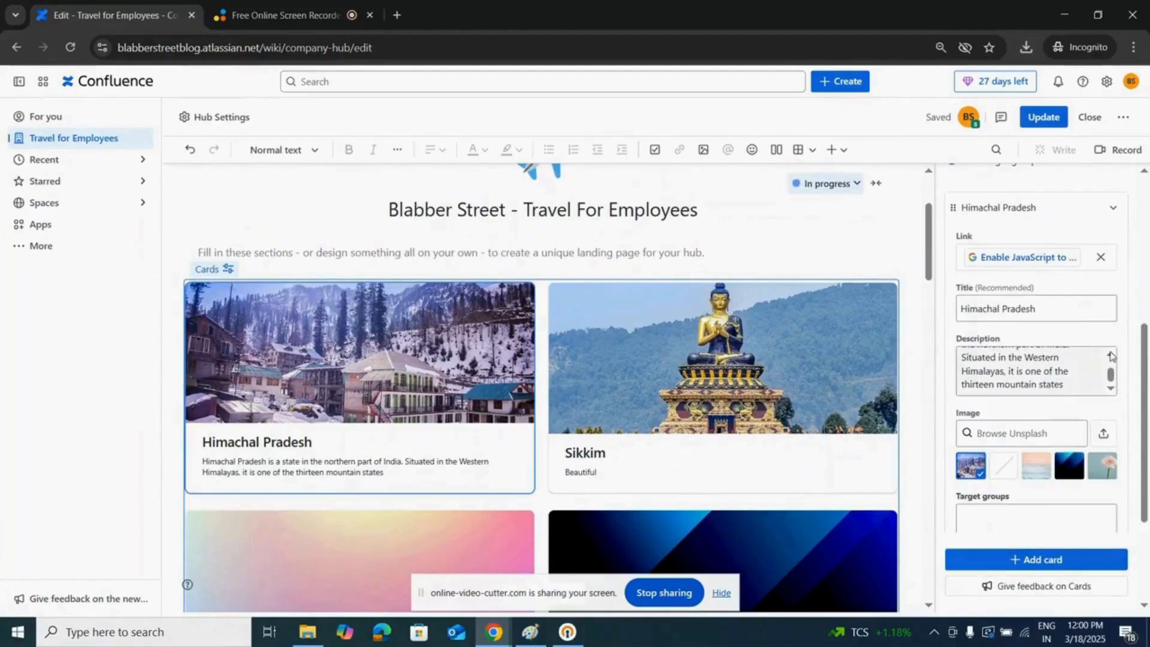
pyautogui.scroll(-4, 1036, 383)
pyautogui.click(1021, 373)
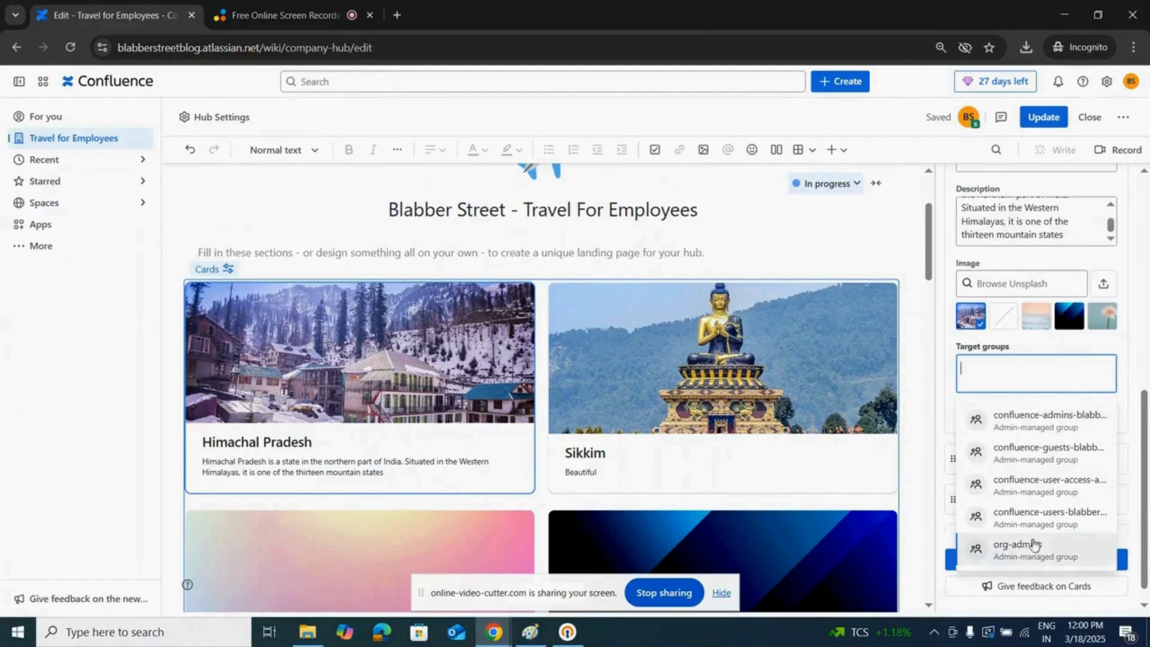
pyautogui.click(1027, 419)
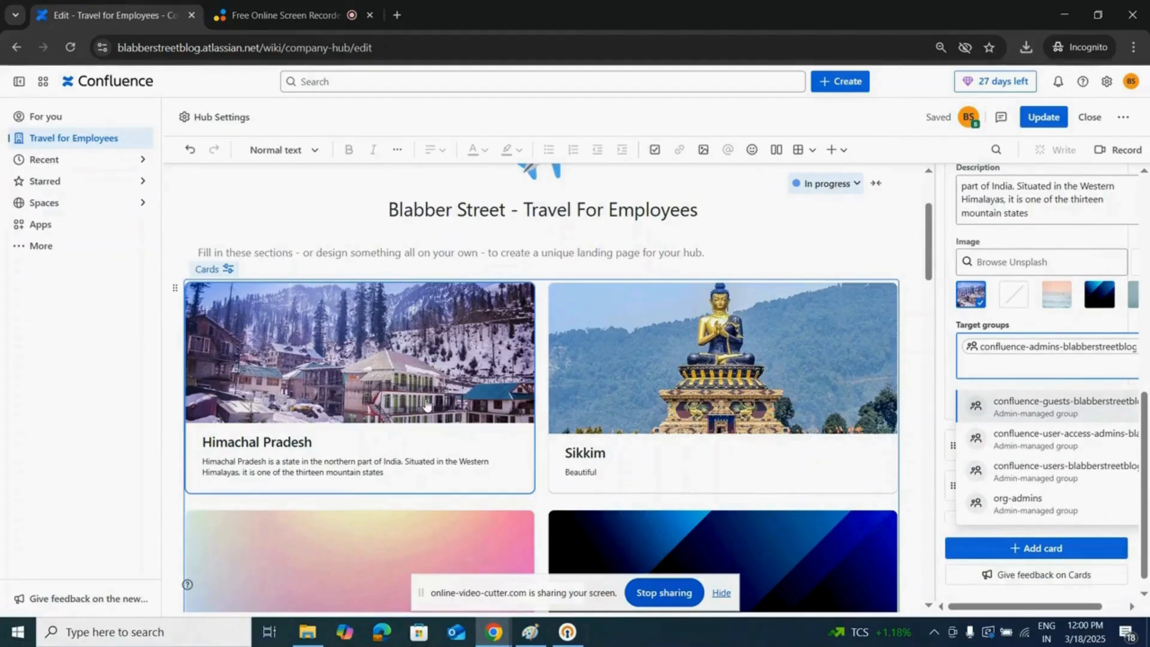
pyautogui.click(938, 379)
# Step: Set the content targeting to all cards, check the Himachal Pradesh card's fields and collapse that card
pyautogui.scroll(7, 1061, 365)
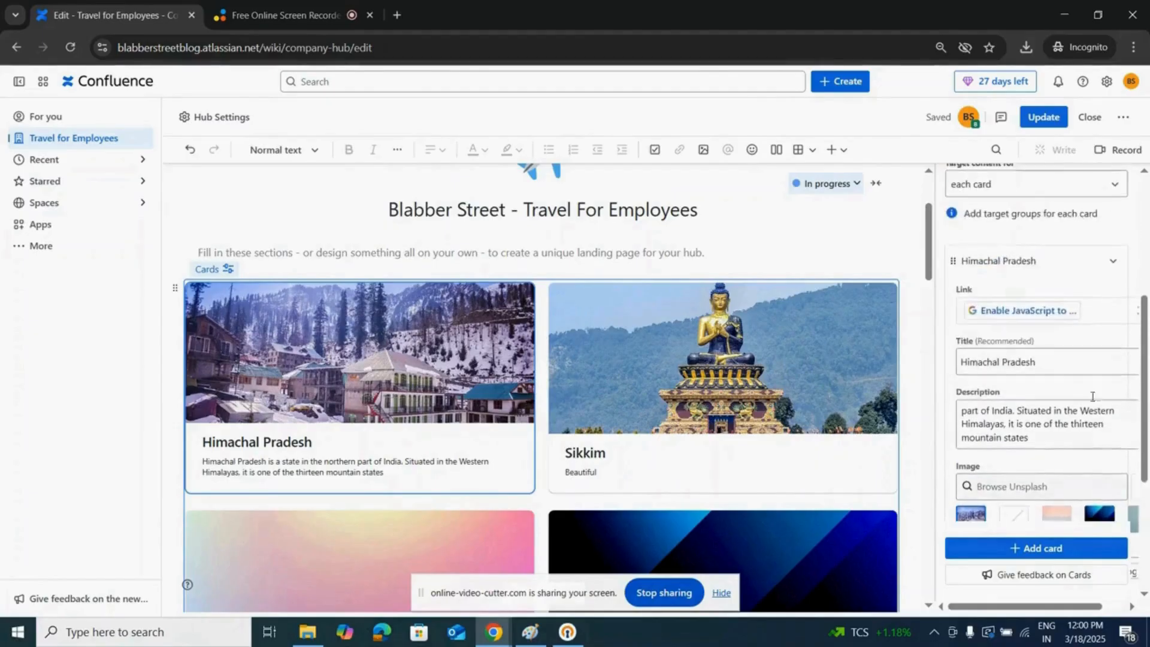
pyautogui.scroll(1, 1061, 365)
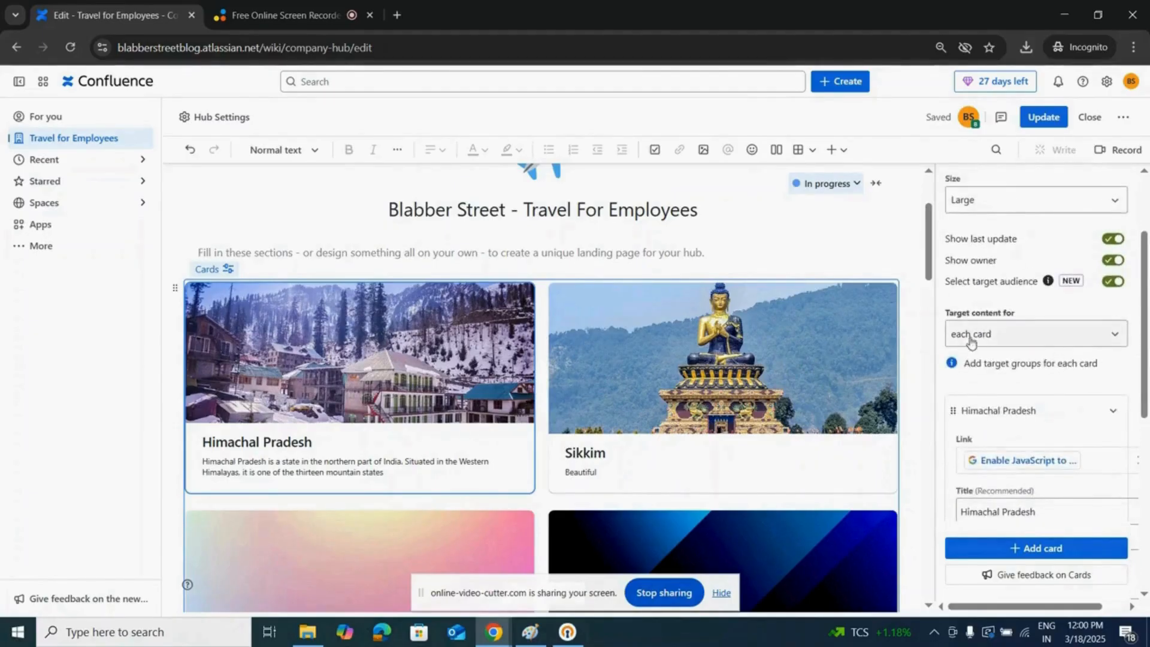
pyautogui.click(1011, 337)
pyautogui.scroll(-5, 994, 377)
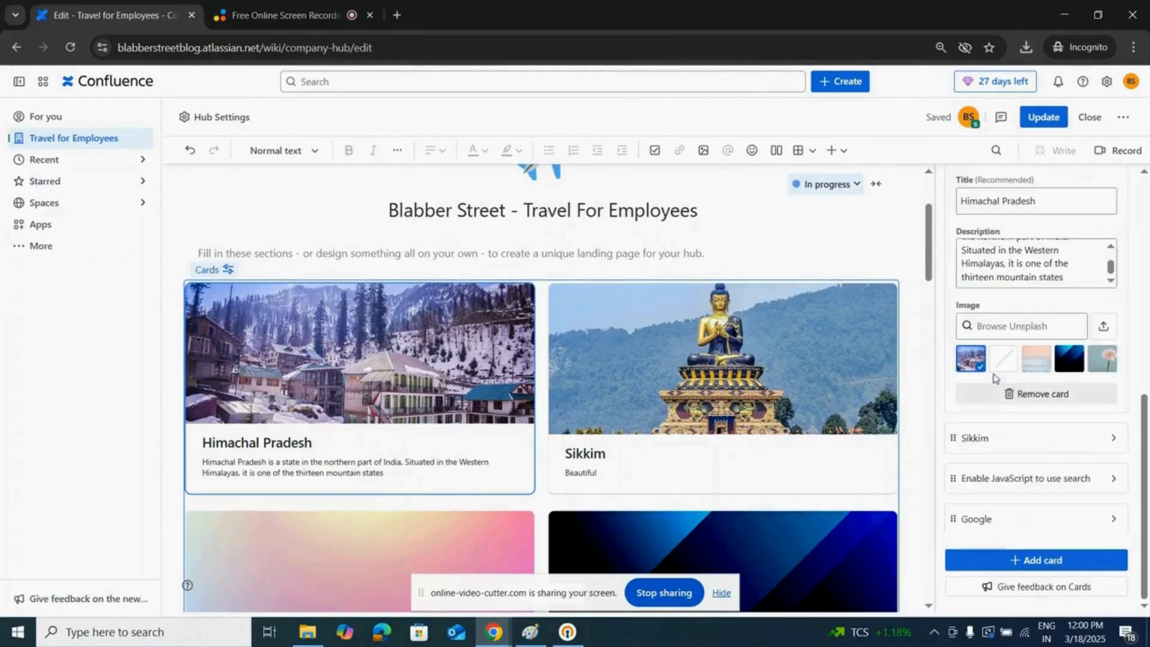
pyautogui.scroll(5, 1030, 347)
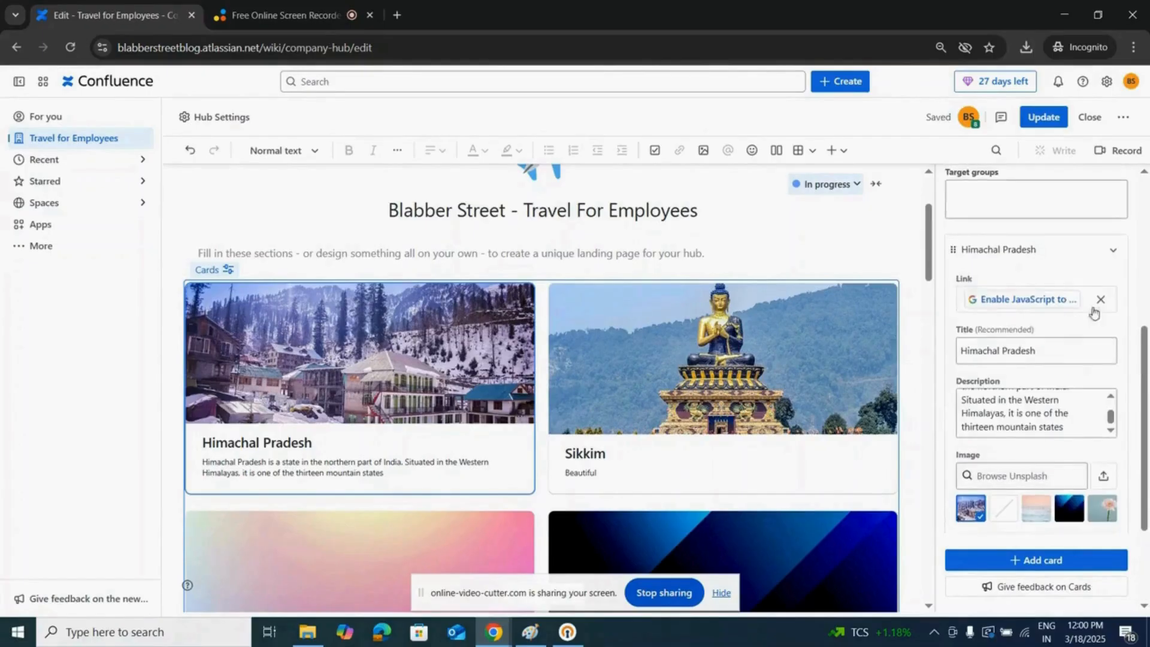
pyautogui.click(1116, 256)
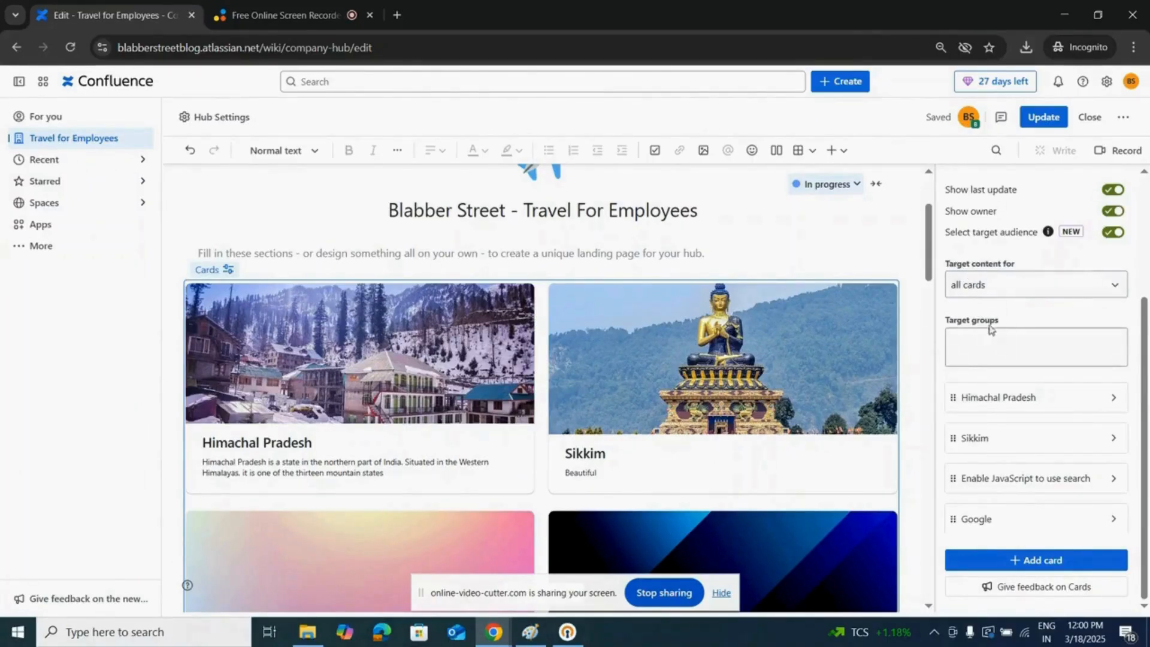
# Step: Add the confluence-admins-blabberstreetblog group as the target group for all cards
pyautogui.click(999, 351)
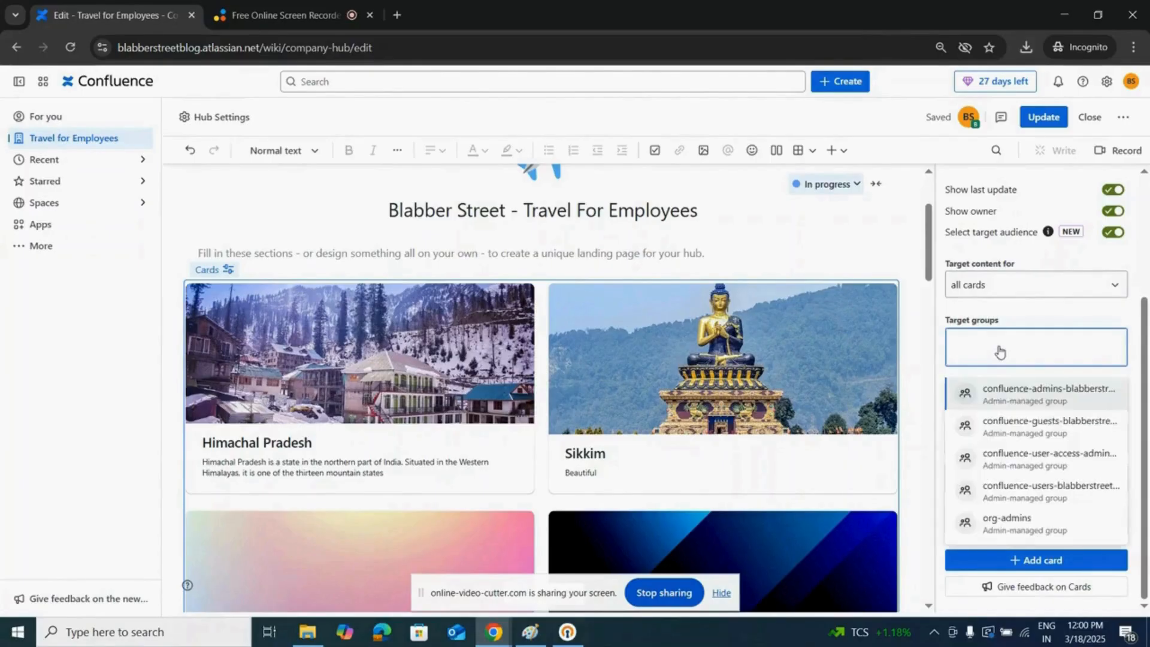
pyautogui.click(1019, 402)
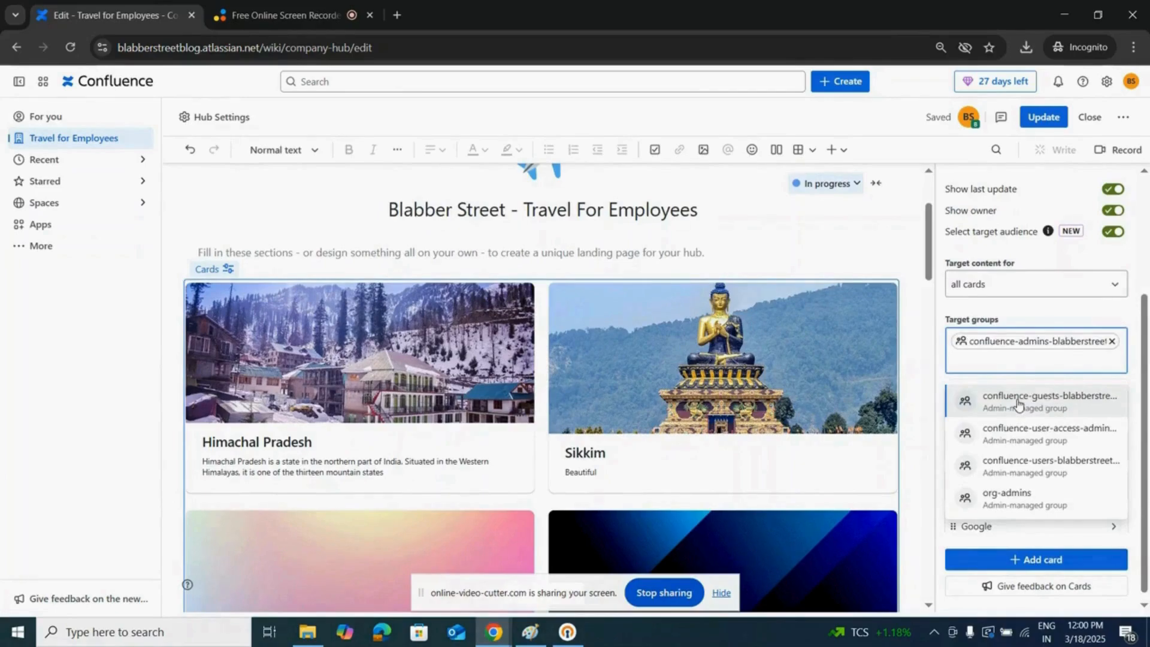
pyautogui.click(1132, 320)
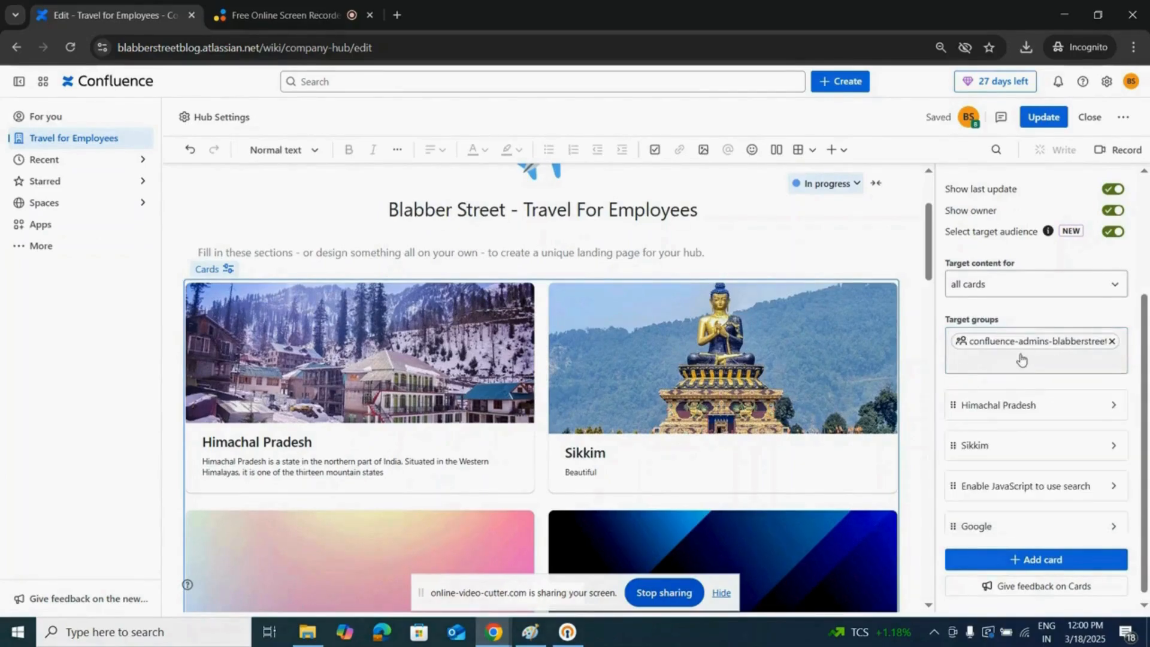
# Step: Return the content targeting to each card, then expand the Himachal Pradesh card's settings and collapse them again
pyautogui.click(1026, 284)
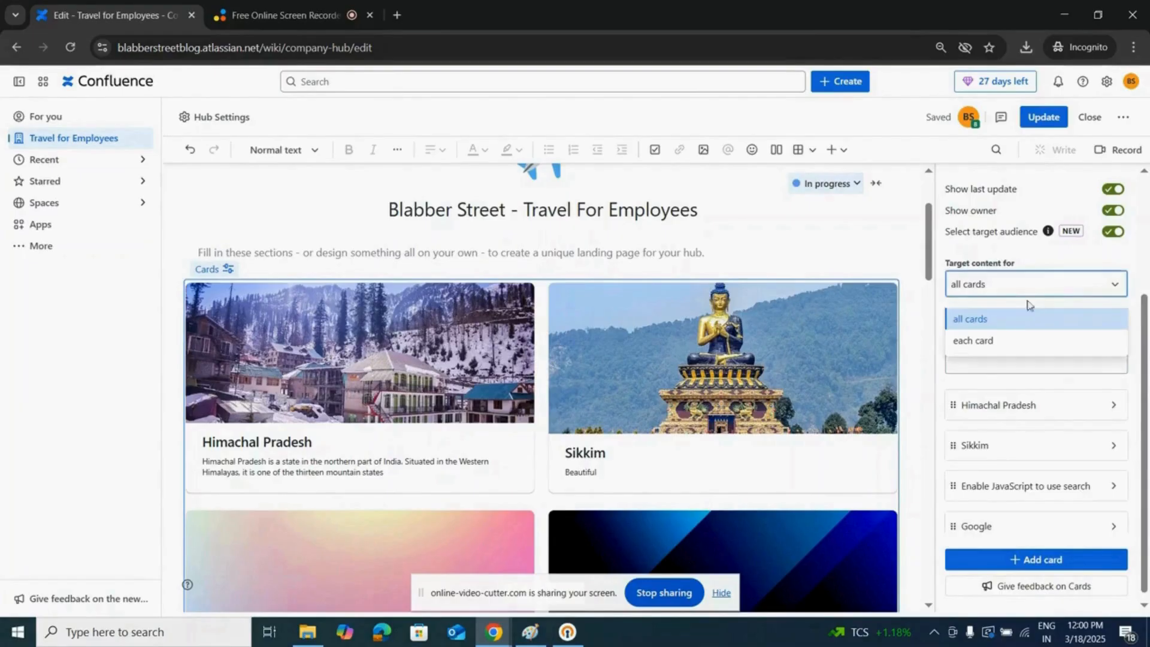
pyautogui.click(1006, 336)
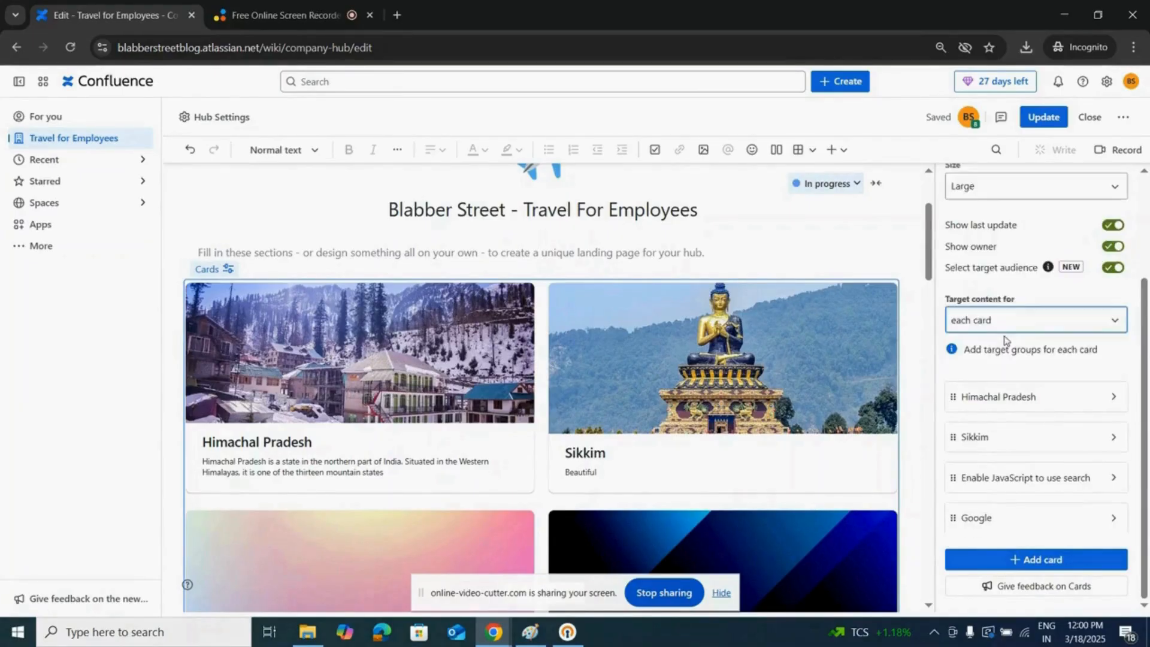
pyautogui.click(1055, 400)
pyautogui.scroll(3, 1072, 356)
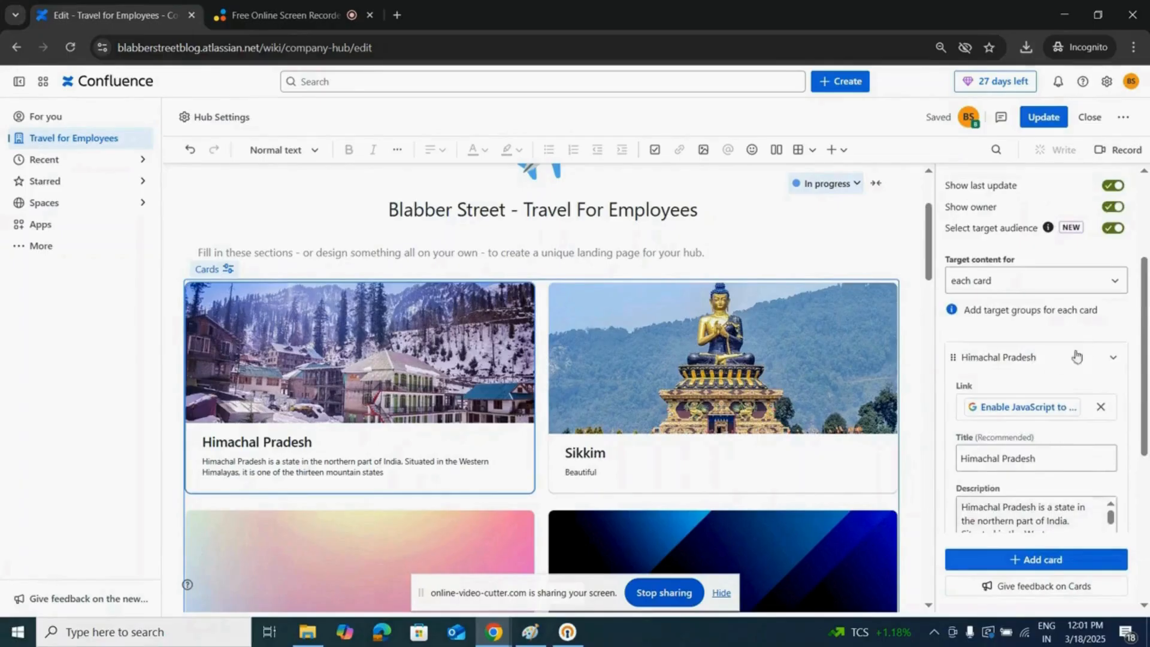
pyautogui.click(1110, 357)
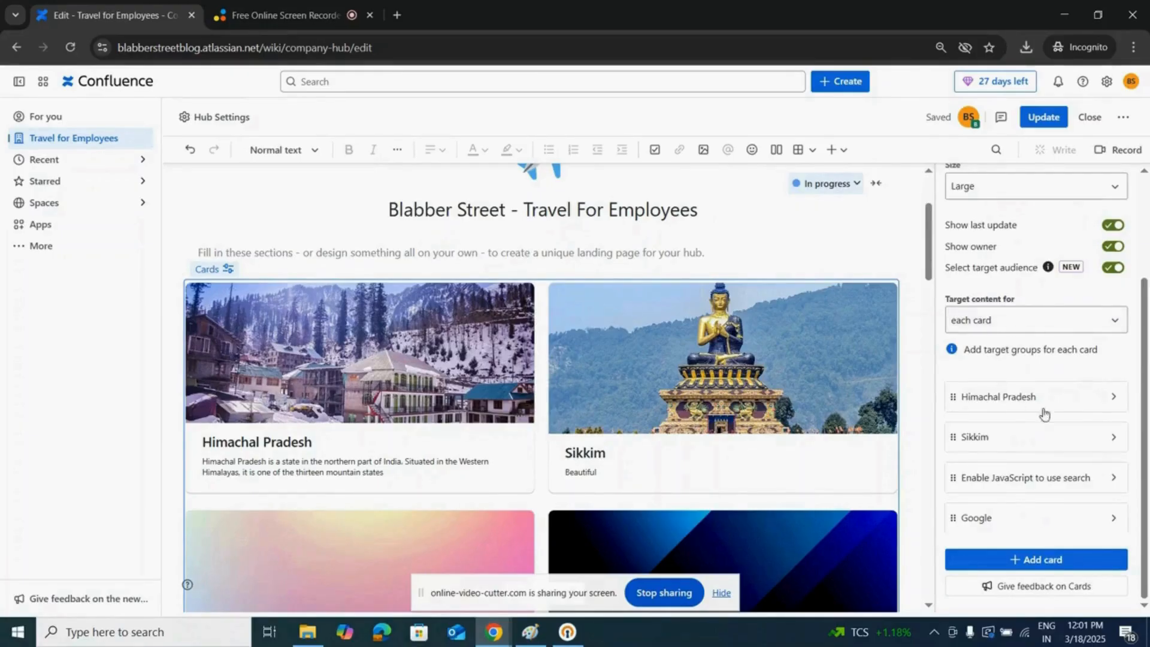
# Step: Expand the Himachal Pradesh card's settings and remove its existing link
pyautogui.click(1102, 403)
pyautogui.scroll(-2, 1101, 405)
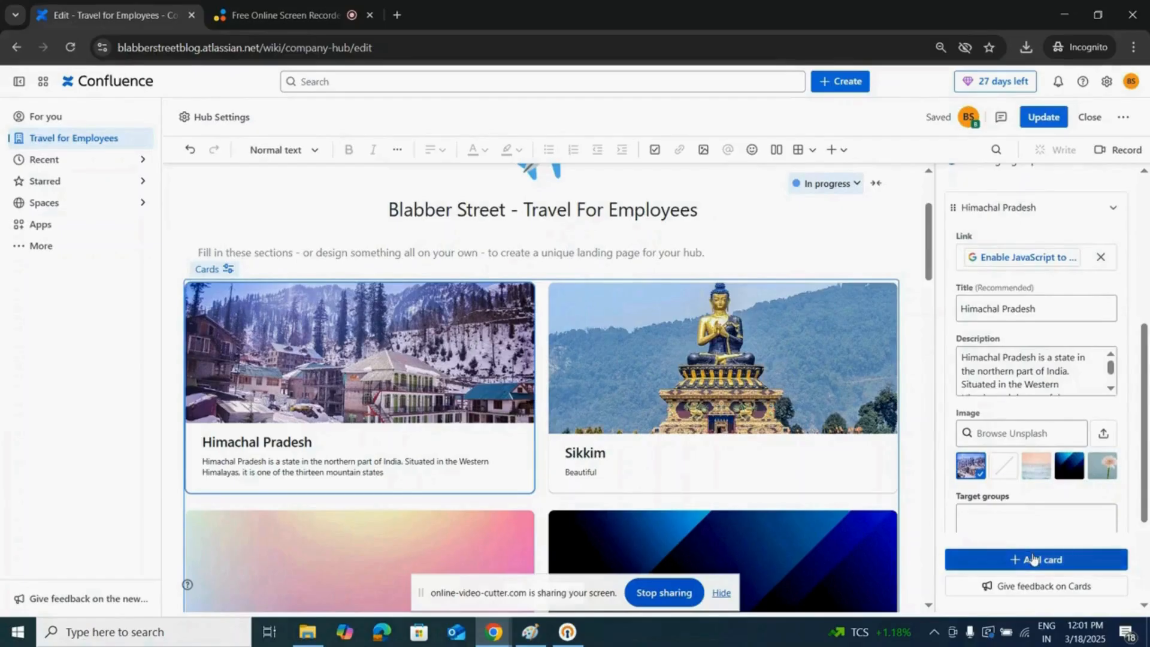
pyautogui.scroll(3, 1028, 413)
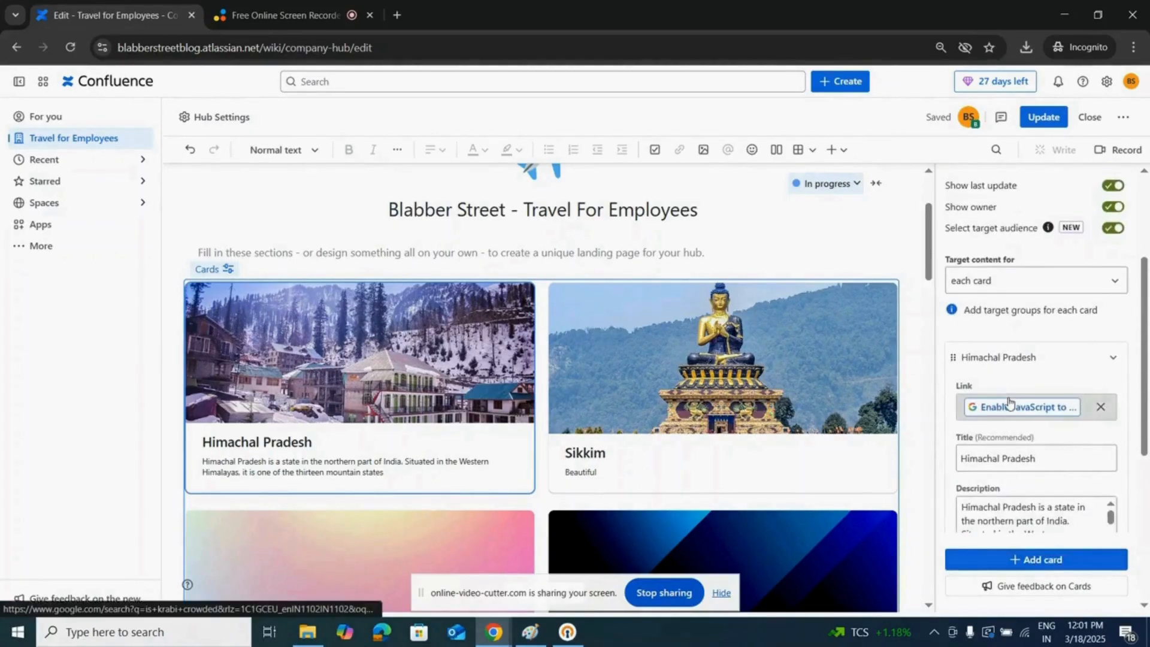
pyautogui.click(1100, 407)
pyautogui.scroll(3, 1014, 335)
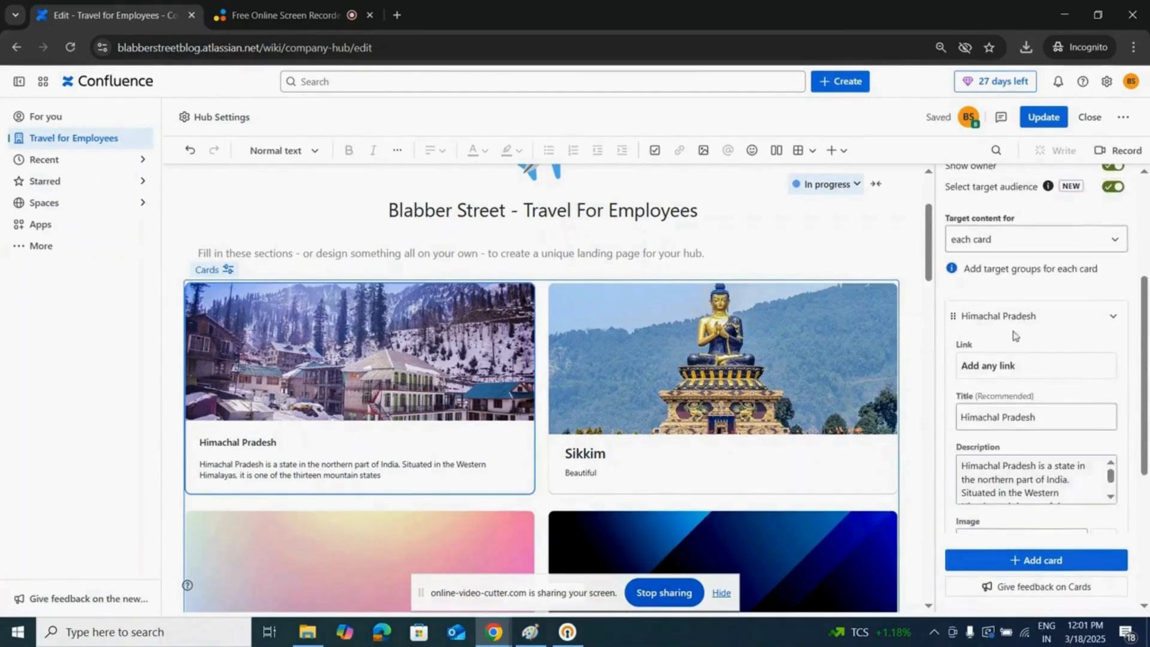
# Step: Search the web for "himchal pradesh" in a new browser tab, open the Wikipedia article and copy its address
pyautogui.click(396, 15)
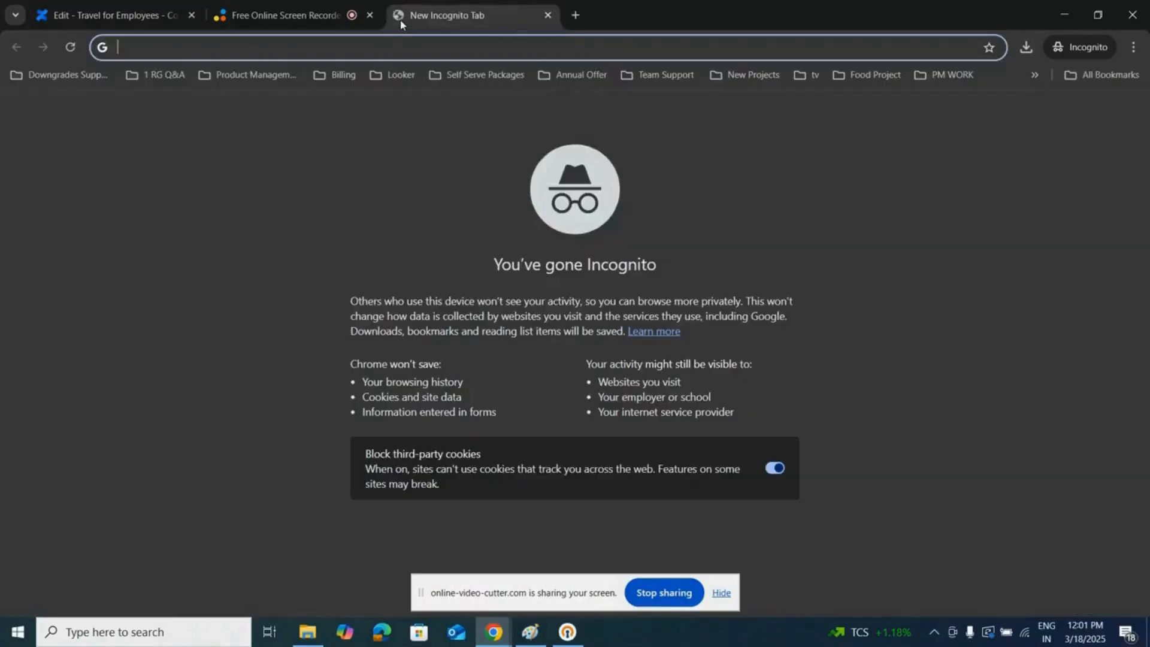
pyautogui.write('himchal pr')
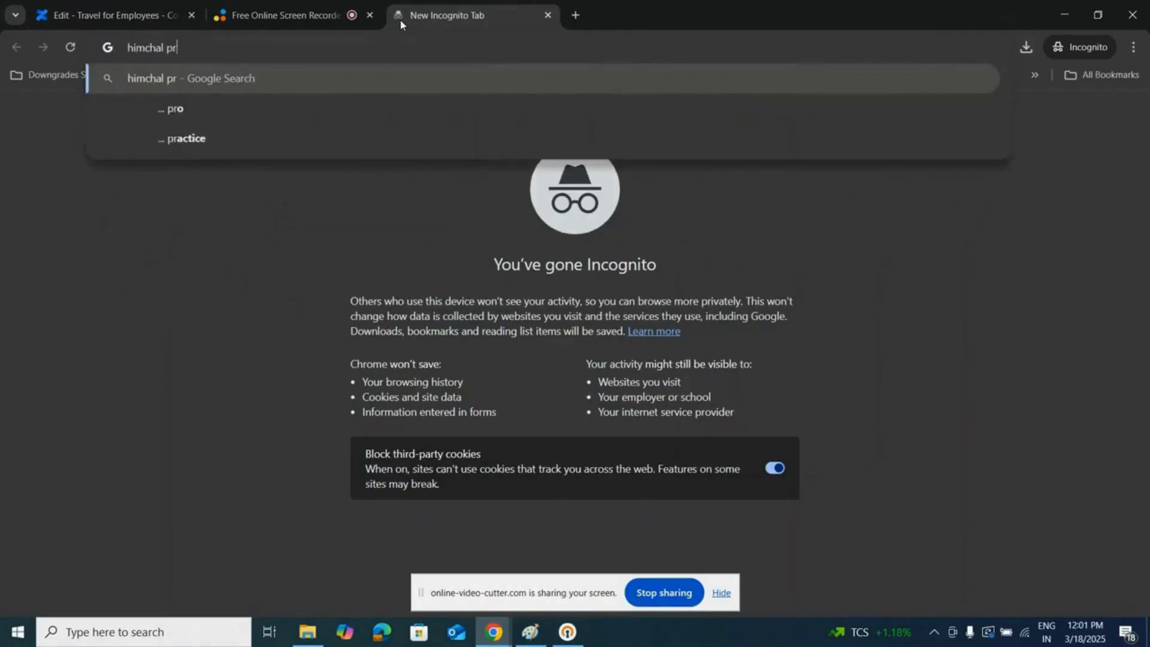
pyautogui.write('adesh')
pyautogui.press('Return')
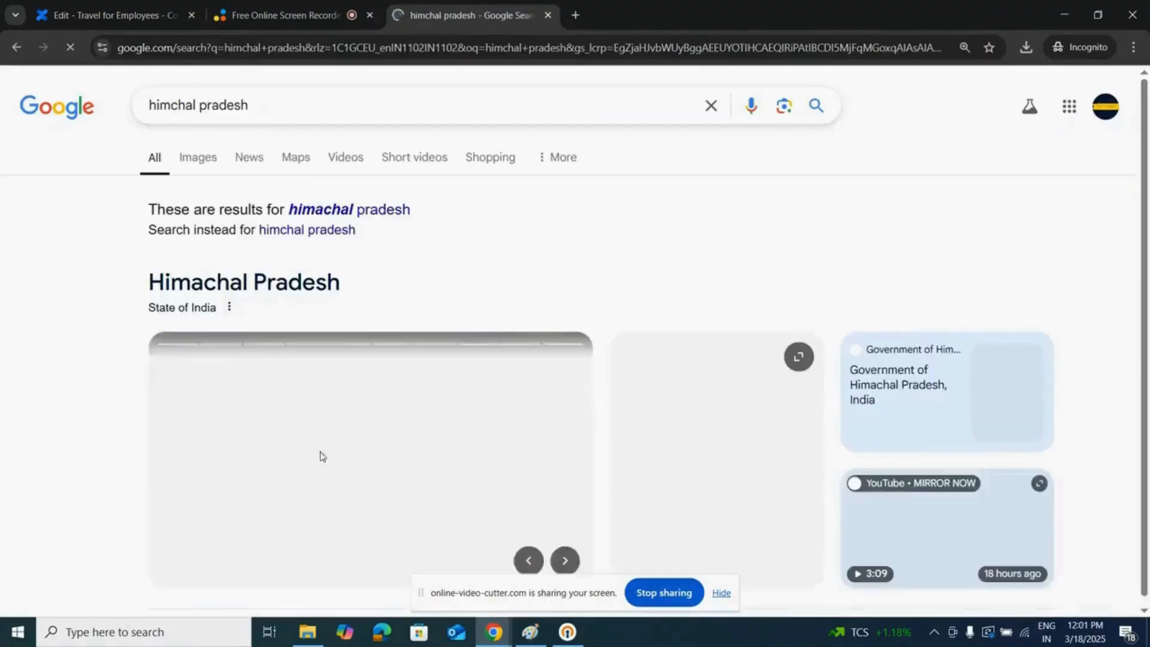
pyautogui.scroll(-7, 320, 456)
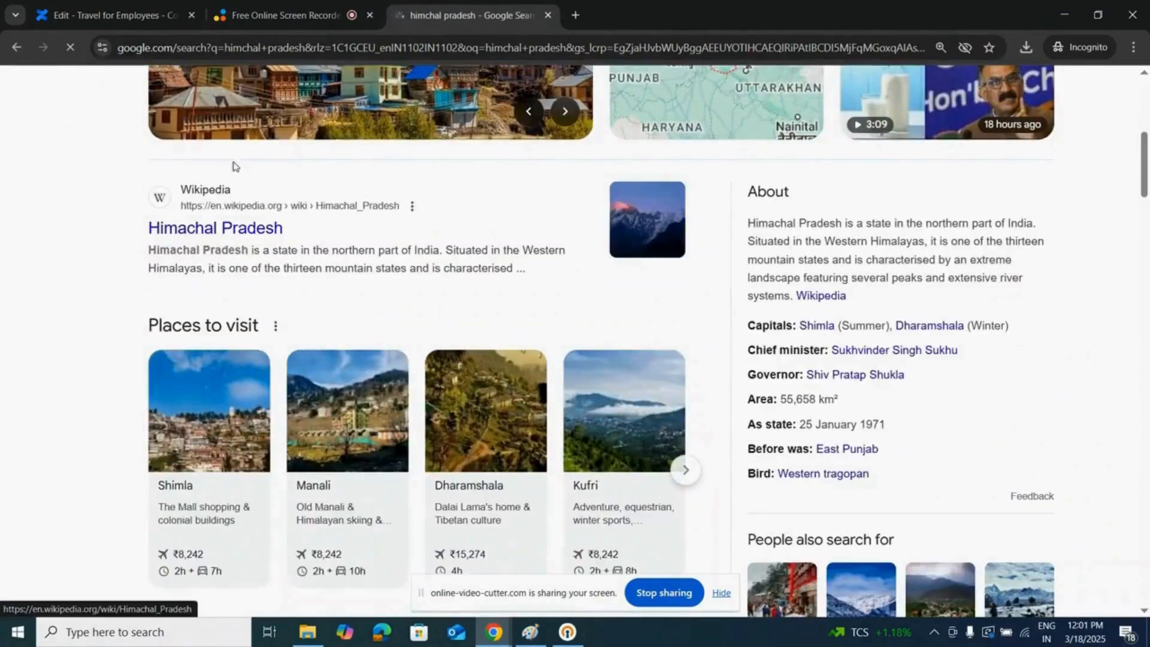
pyautogui.click(233, 168)
pyautogui.click(210, 47)
pyautogui.hotkey('ctrl', 'c')
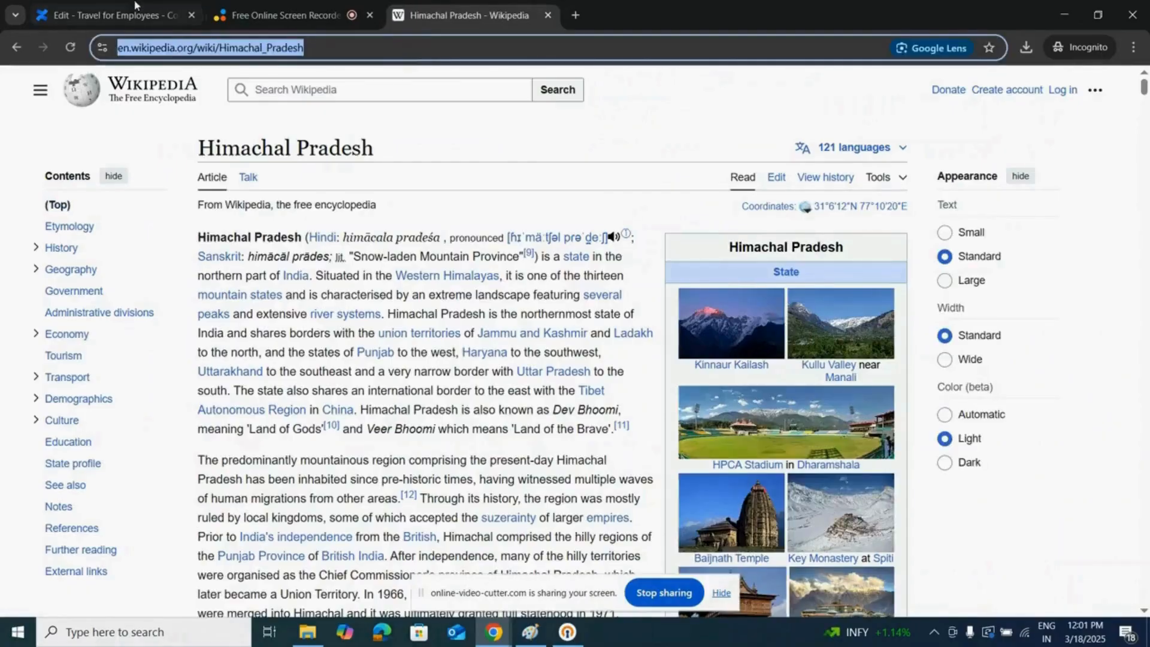
# Step: Return to the Confluence hub editor and insert the copied Wikipedia address as the Himachal Pradesh card's link
pyautogui.click(134, 8)
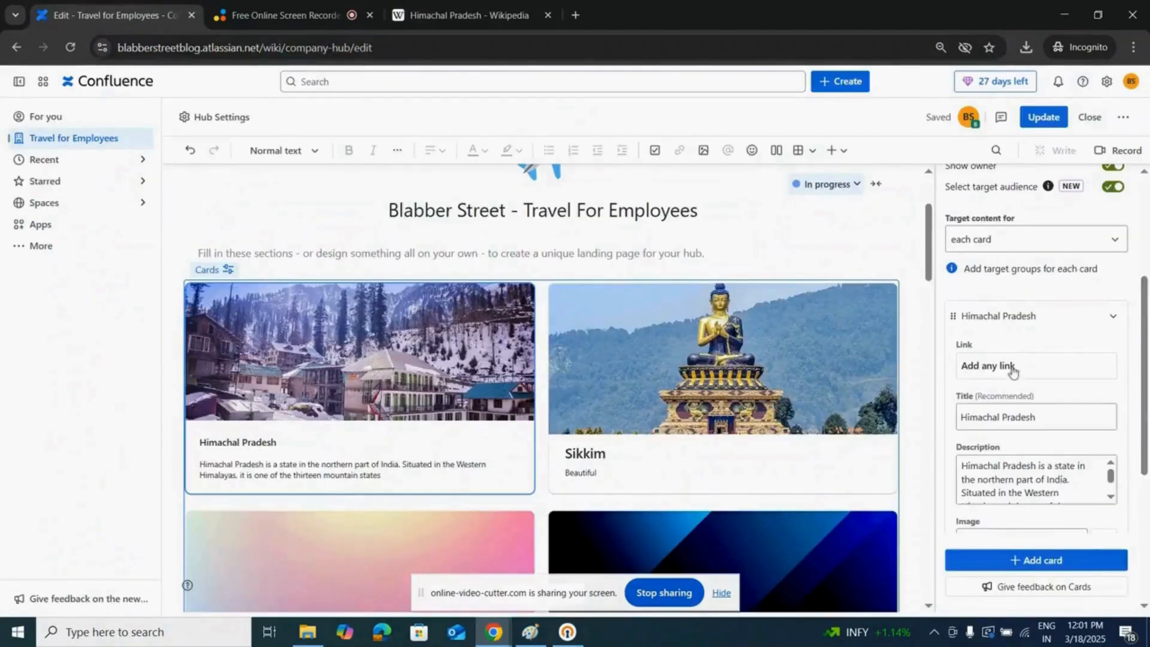
pyautogui.click(1013, 365)
pyautogui.hotkey('ctrl', 'v')
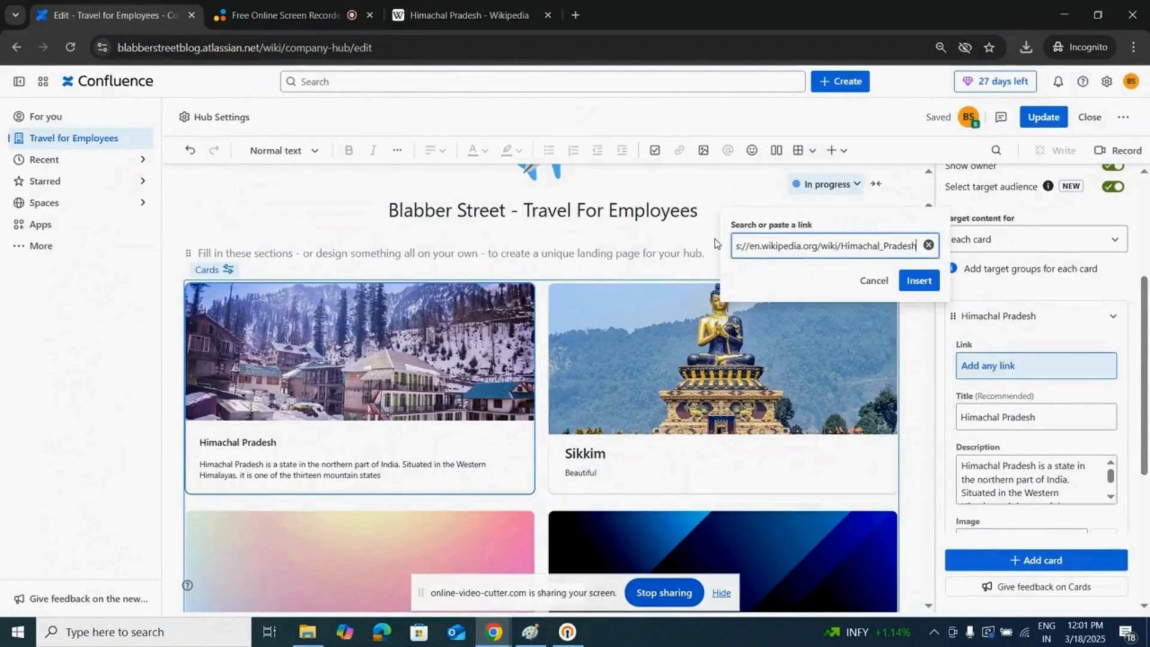
pyautogui.click(916, 279)
# Step: Check the Himachal Pradesh card's link, title, description, image and target group fields, and collapse the card
pyautogui.scroll(-1, 1018, 351)
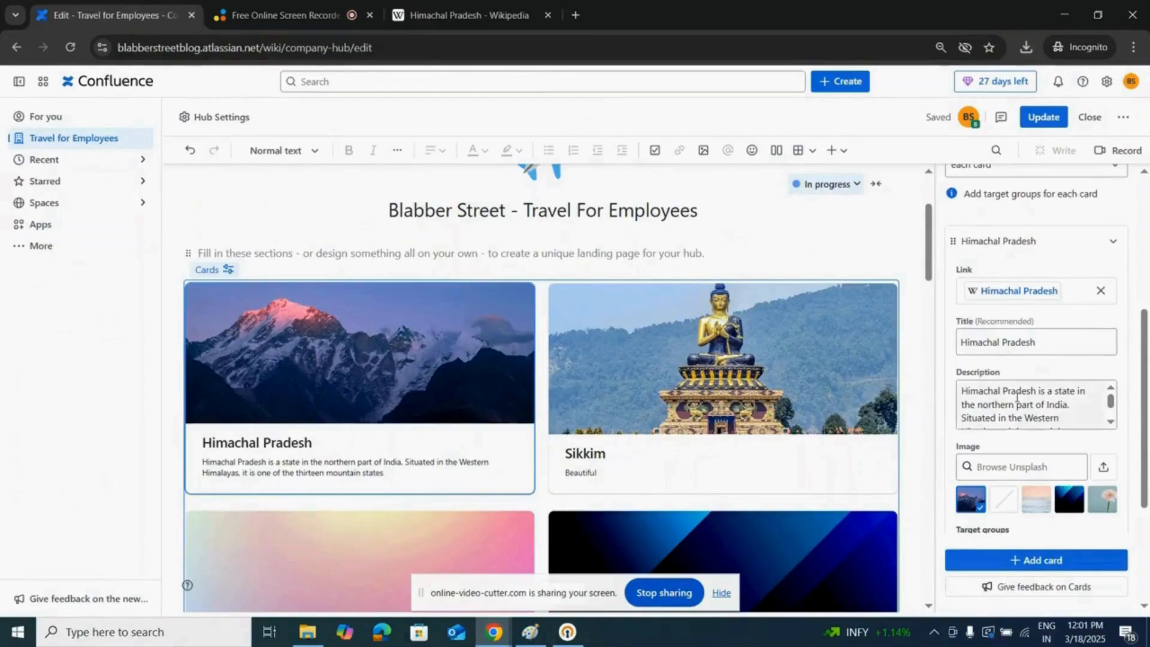
pyautogui.scroll(-1, 1034, 377)
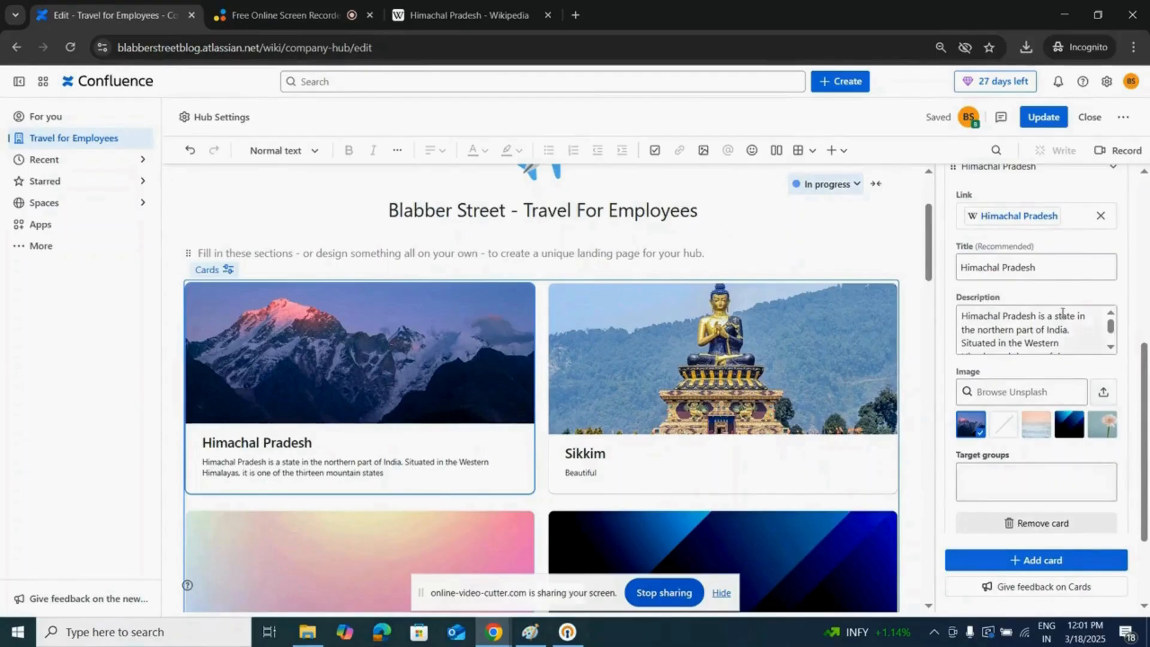
pyautogui.scroll(1, 1052, 199)
pyautogui.scroll(1, 1043, 214)
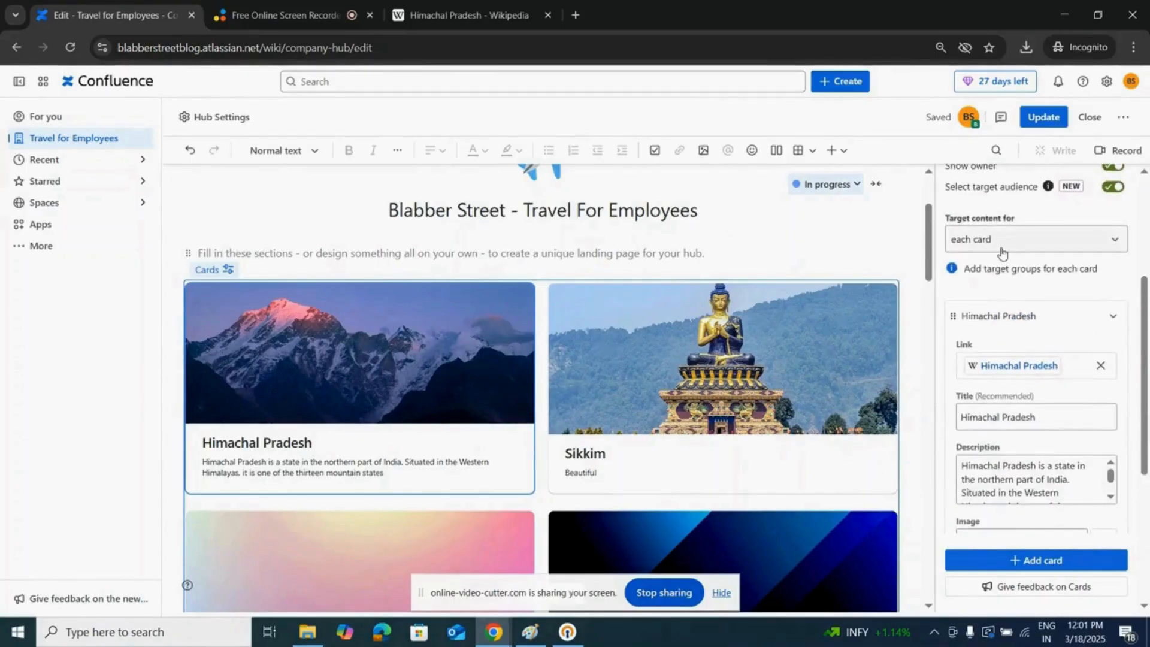
pyautogui.scroll(-2, 1005, 328)
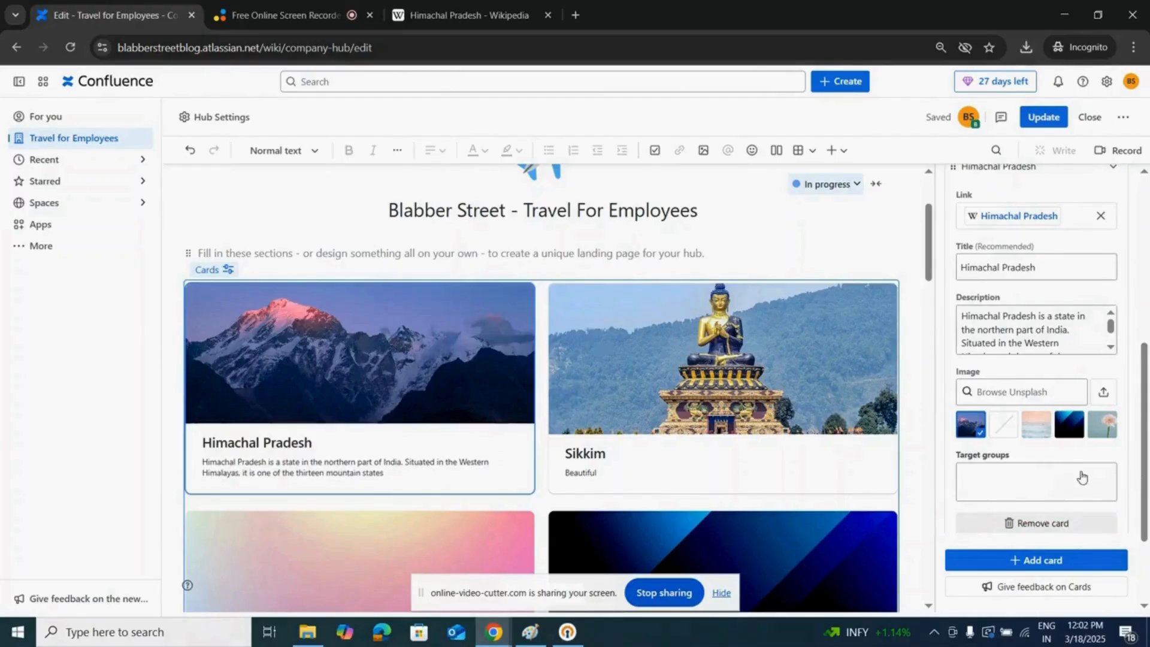
pyautogui.scroll(1, 1072, 473)
pyautogui.click(1118, 238)
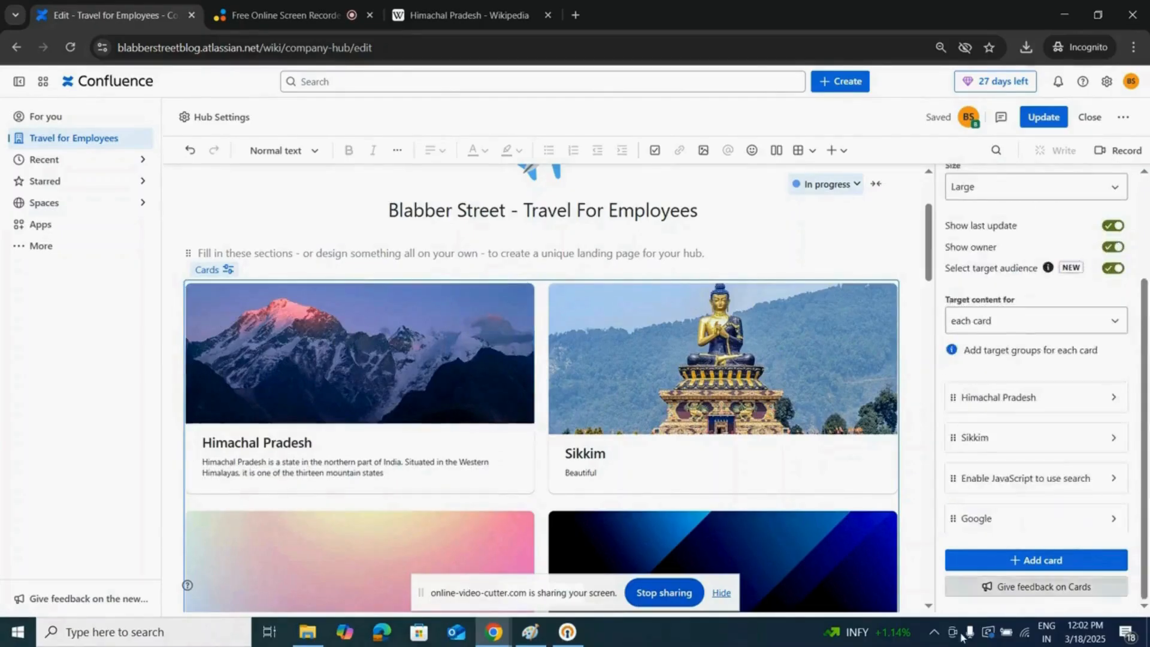
# Step: Add two new blank cards after the Google card and collapse the last one's settings
pyautogui.click(1031, 560)
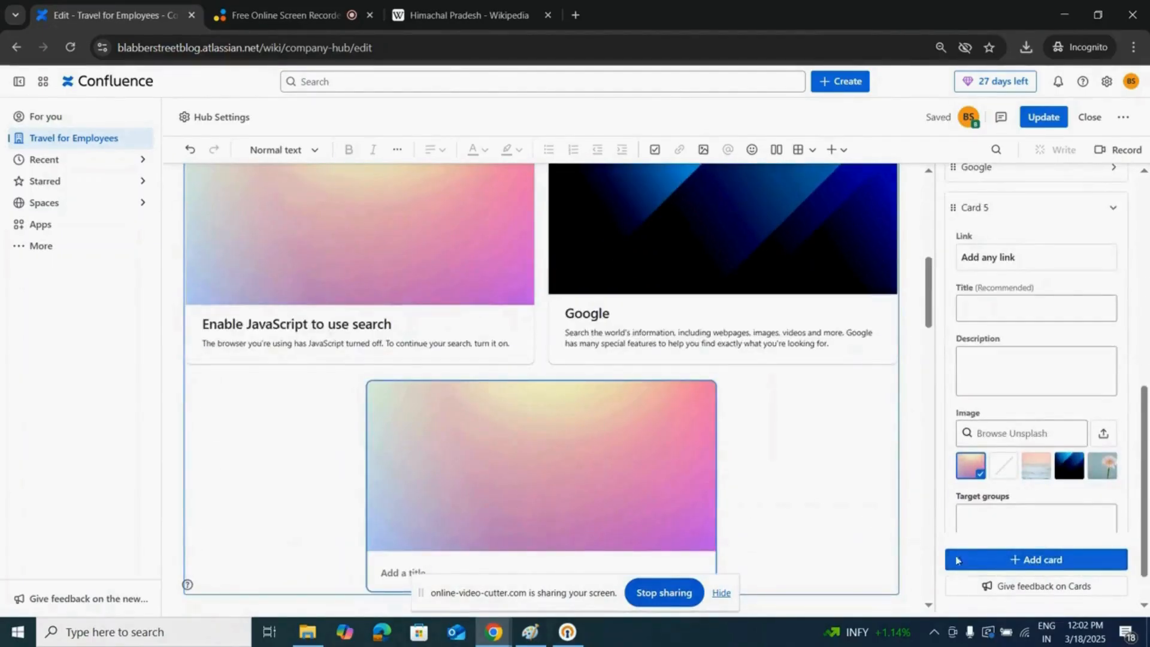
pyautogui.click(1034, 560)
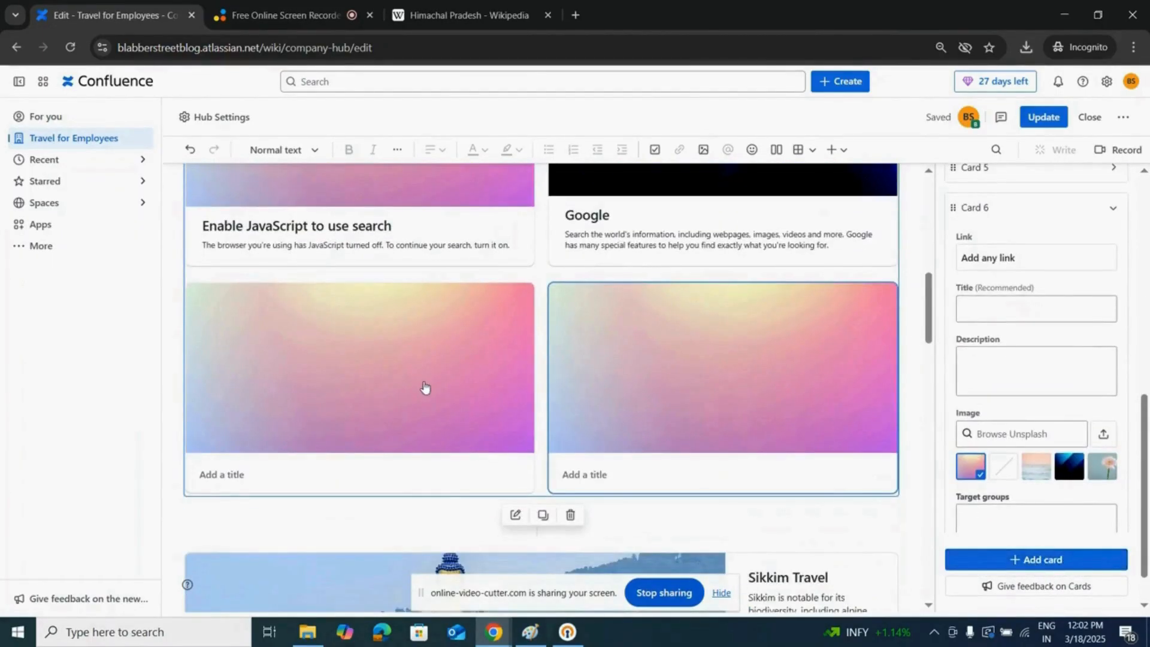
pyautogui.scroll(2, 1042, 365)
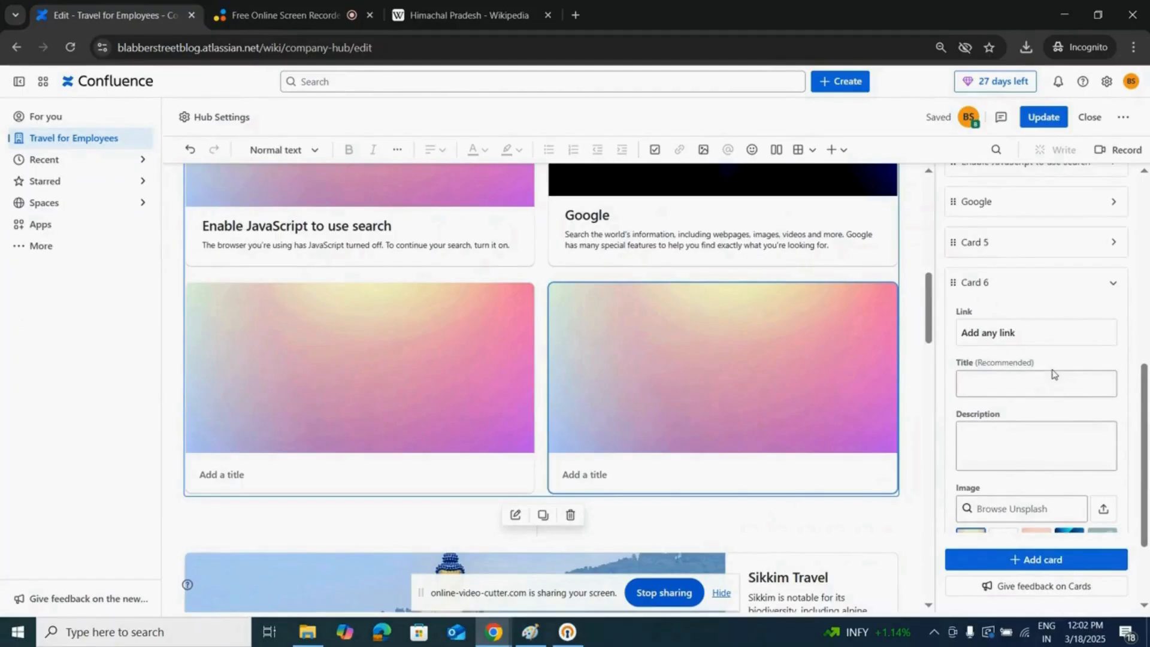
pyautogui.click(1112, 283)
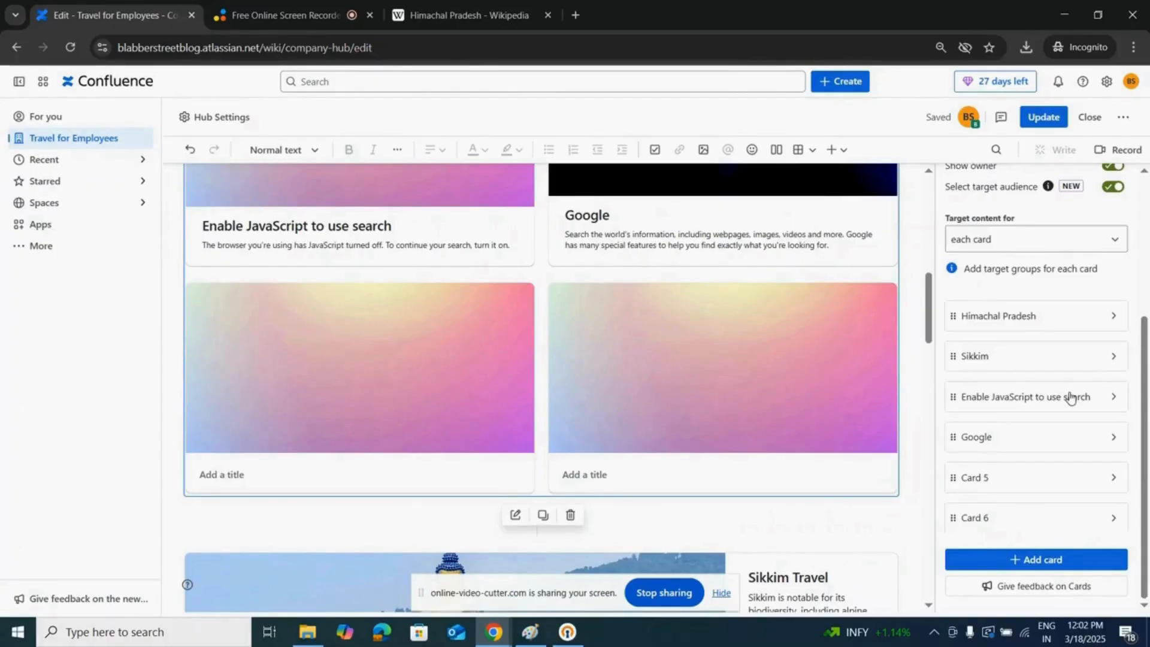
# Step: Move the Himachal Pradesh card to third place, between the Enable JavaScript to use search and Google cards
pyautogui.scroll(1, 1070, 397)
pyautogui.scroll(-1, 1062, 380)
pyautogui.scroll(1, 965, 326)
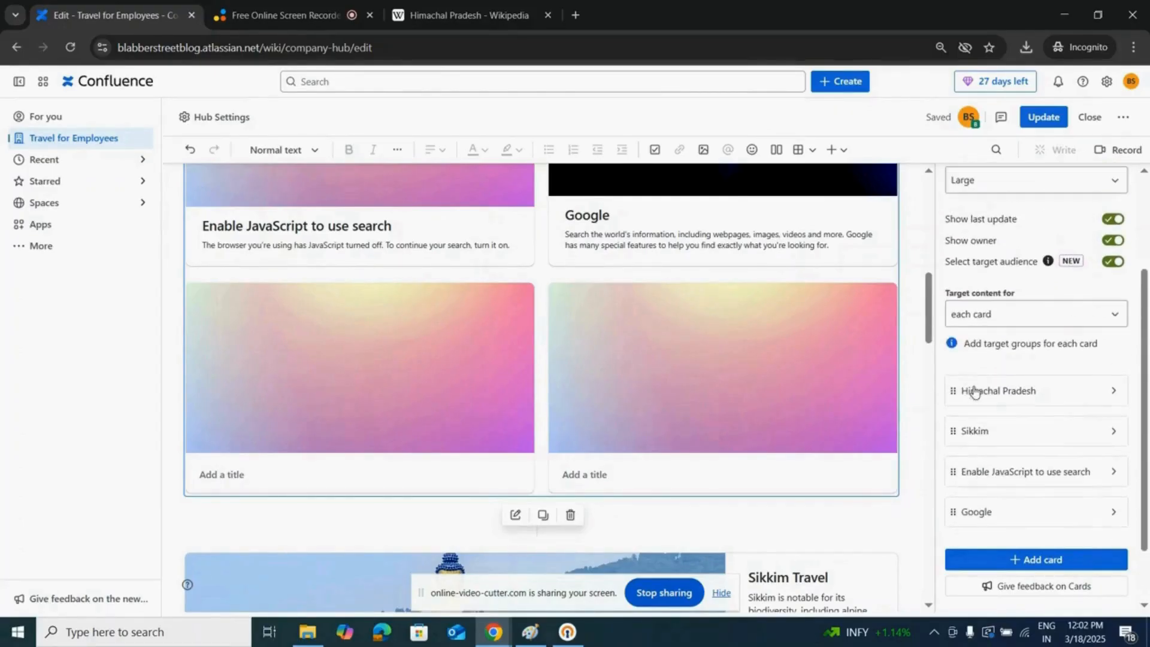
pyautogui.scroll(2, 657, 336)
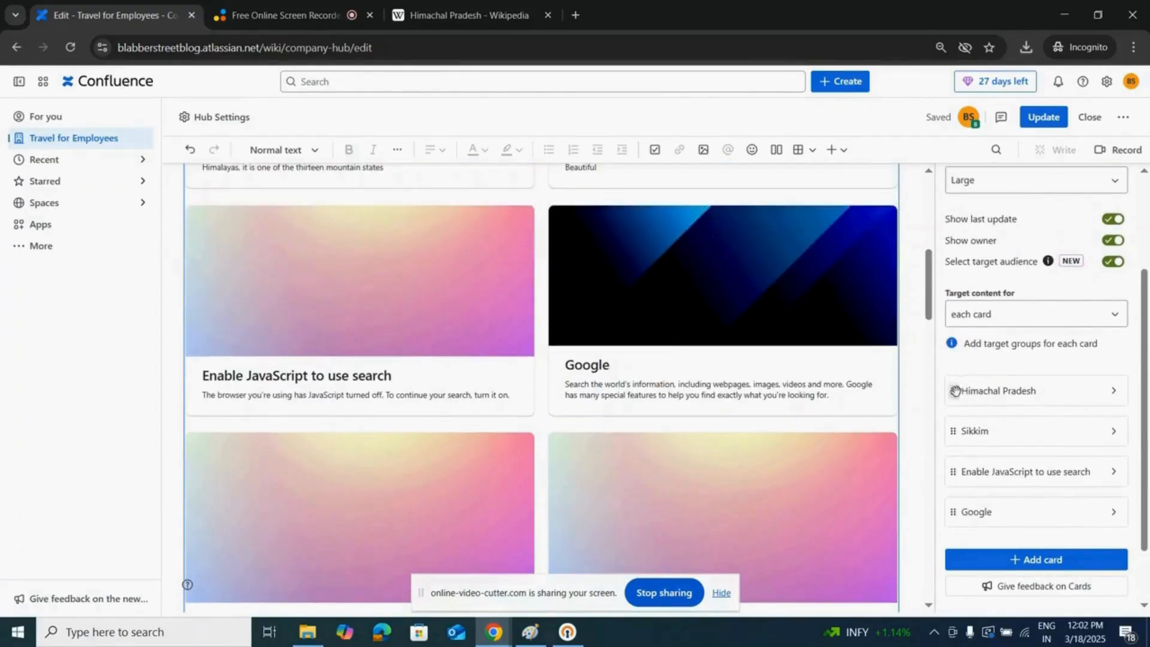
pyautogui.moveTo(951, 385); pyautogui.dragTo(950, 473)
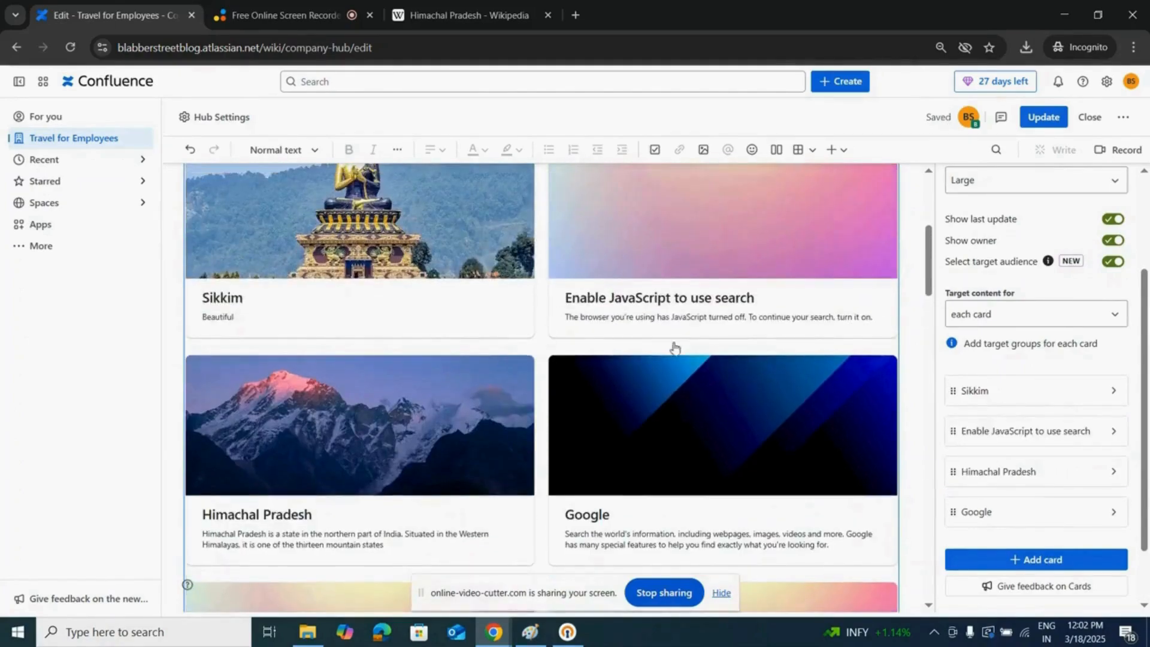
pyautogui.scroll(2, 675, 341)
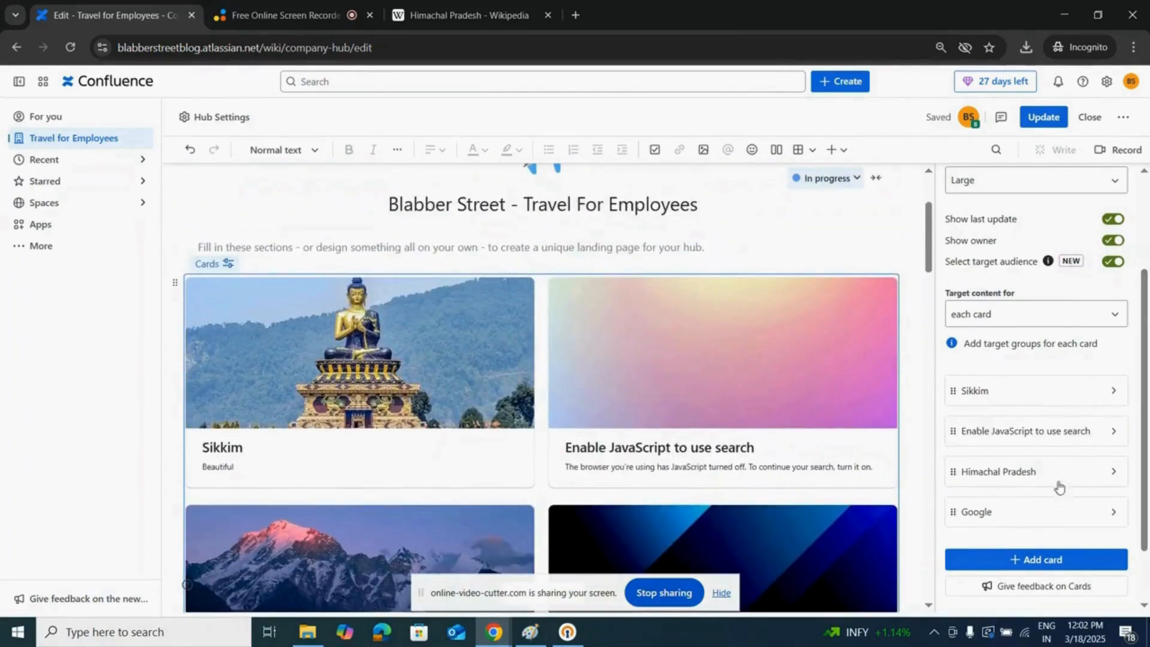
# Step: Expand Card 5 and remove it from the hub
pyautogui.scroll(-2, 1071, 453)
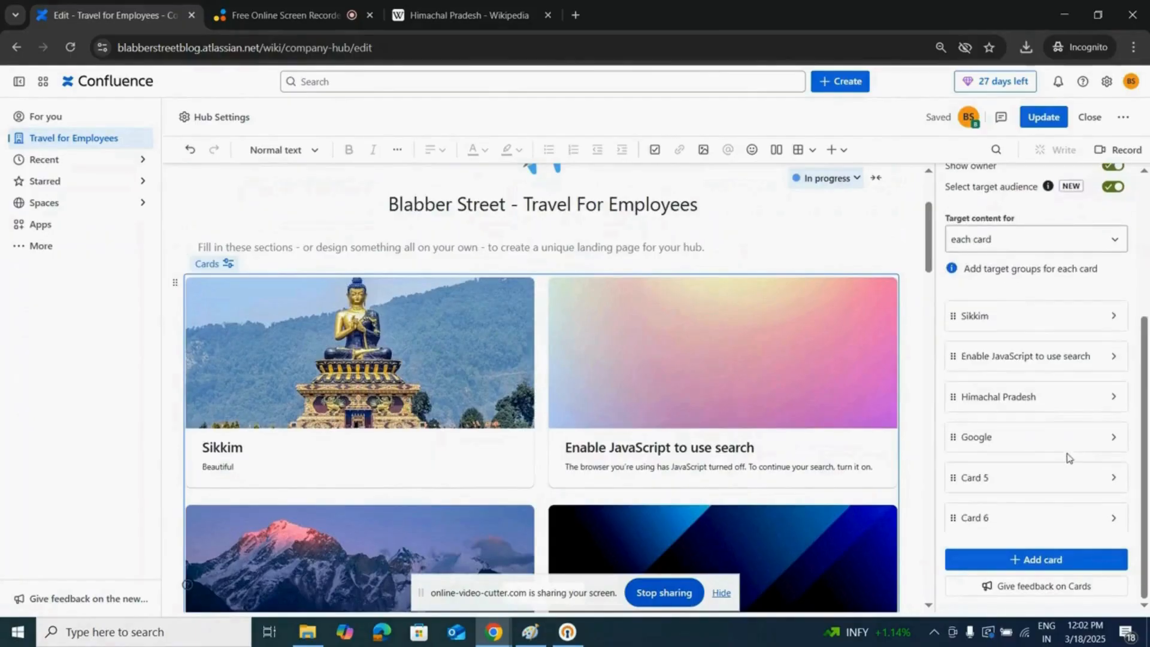
pyautogui.click(1117, 477)
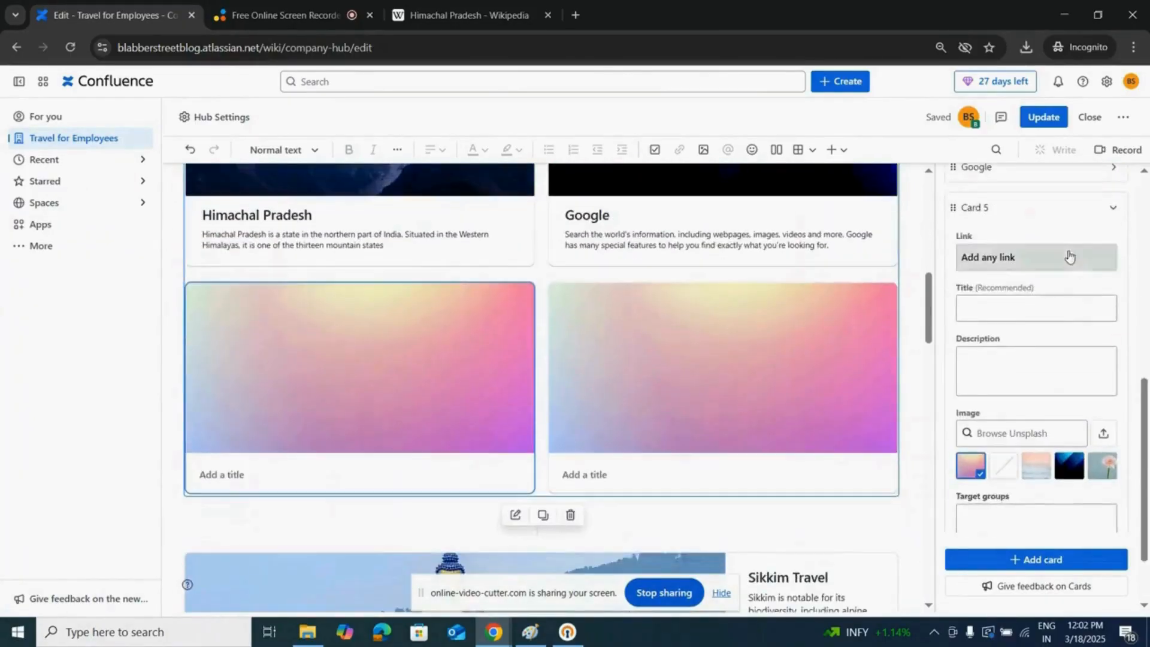
pyautogui.scroll(-2, 1027, 441)
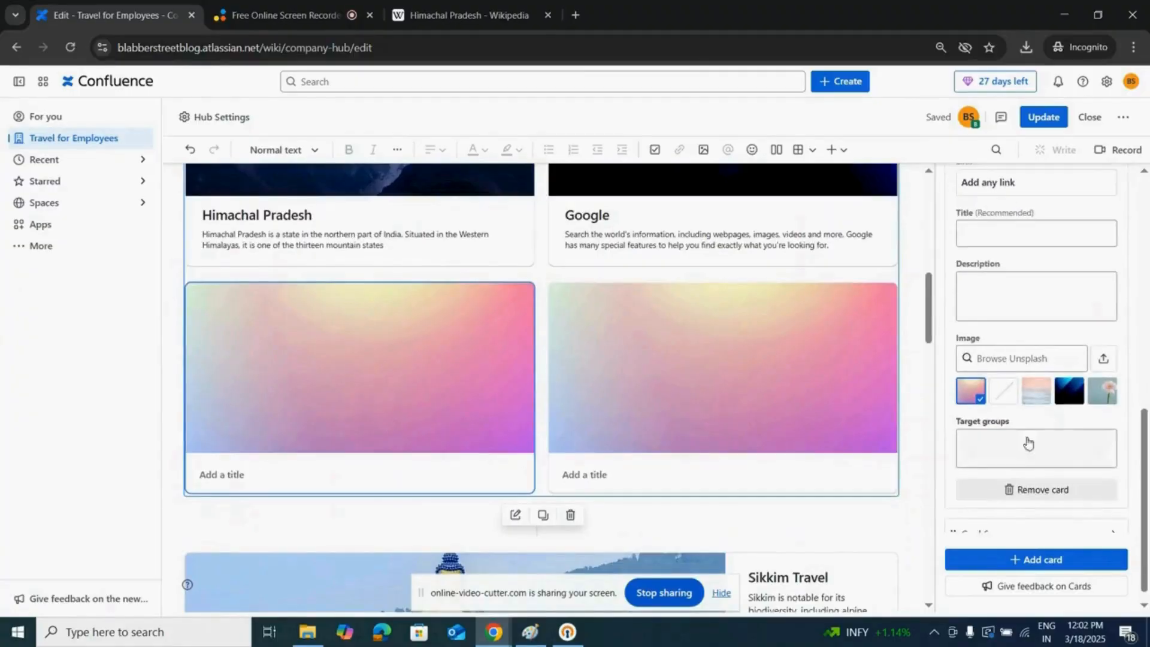
pyautogui.click(1040, 474)
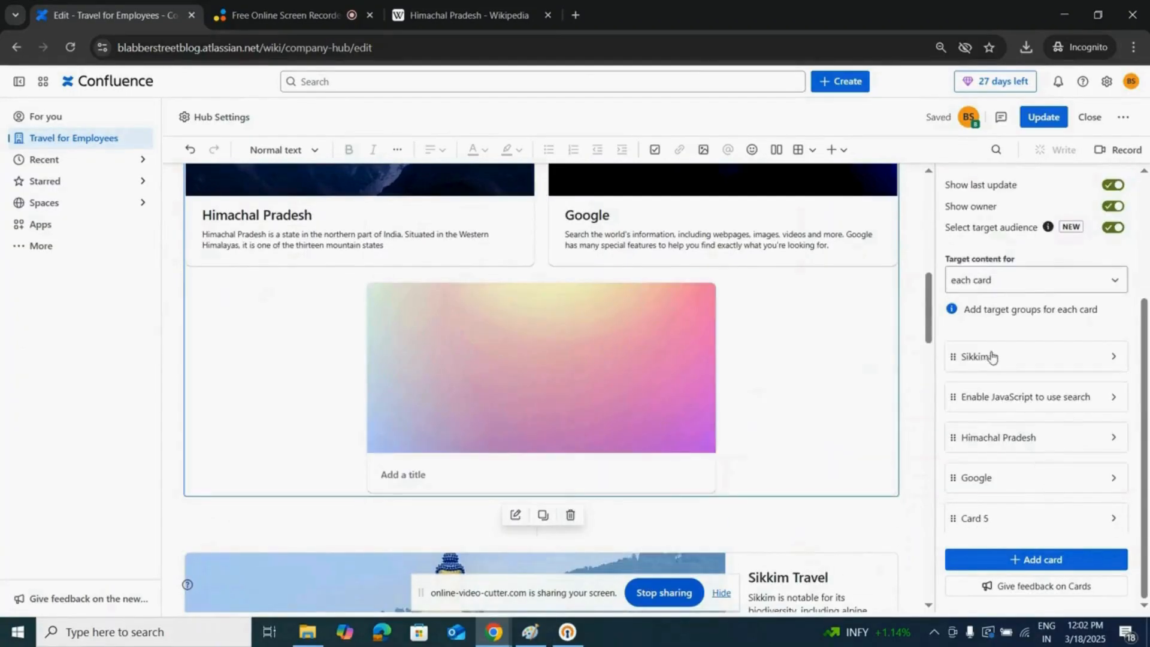
# Step: Switch the cards from Manual to Dynamic and start building dynamic cards
pyautogui.scroll(1, 1061, 409)
pyautogui.scroll(3, 1053, 381)
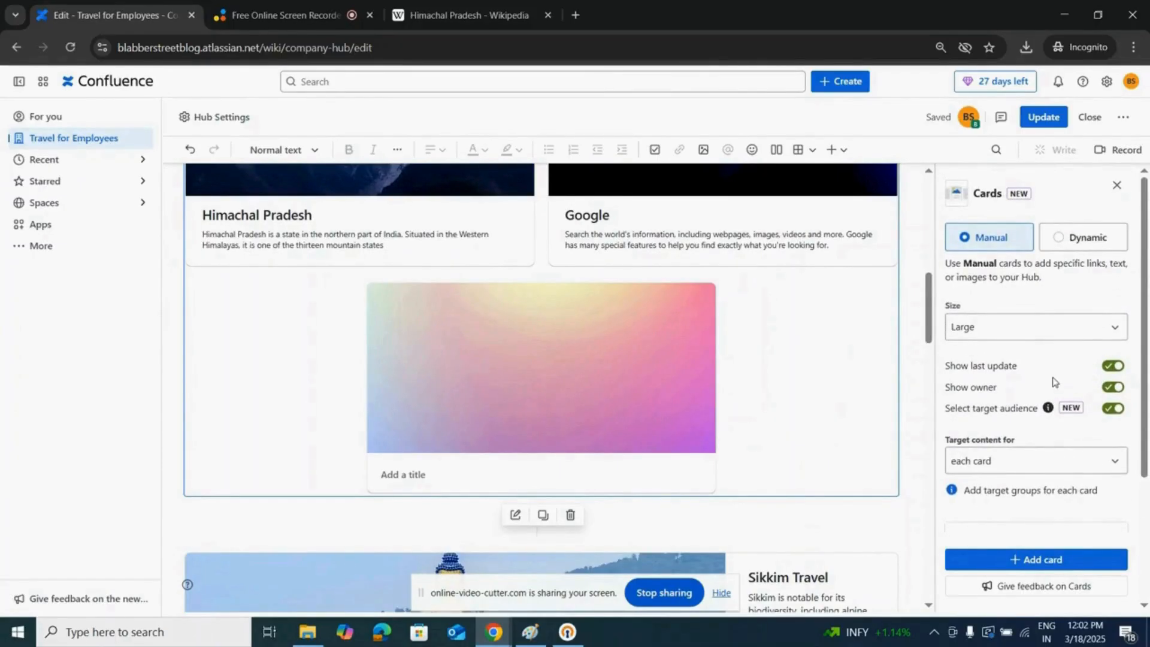
pyautogui.scroll(4, 919, 367)
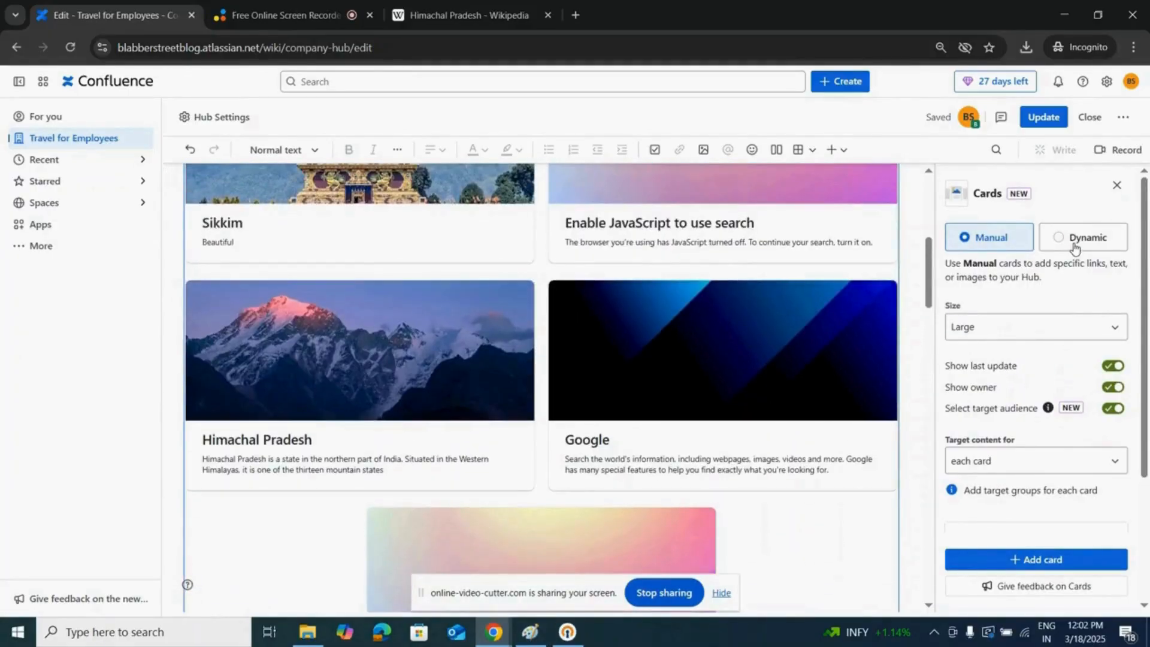
pyautogui.click(1074, 249)
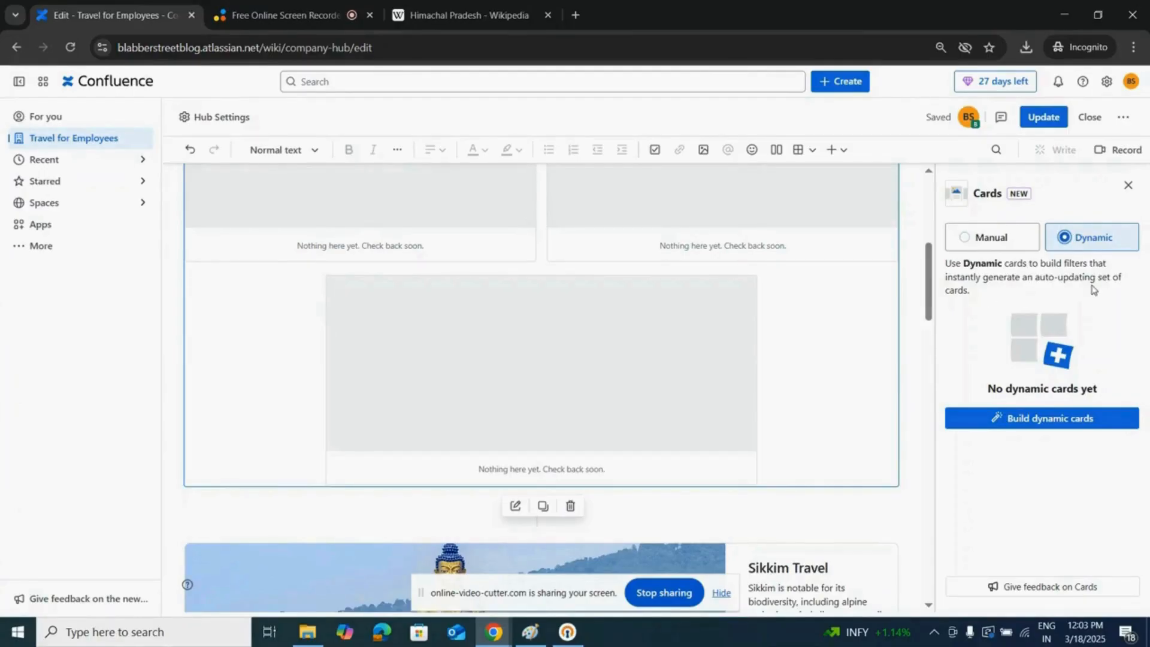
pyautogui.click(1054, 422)
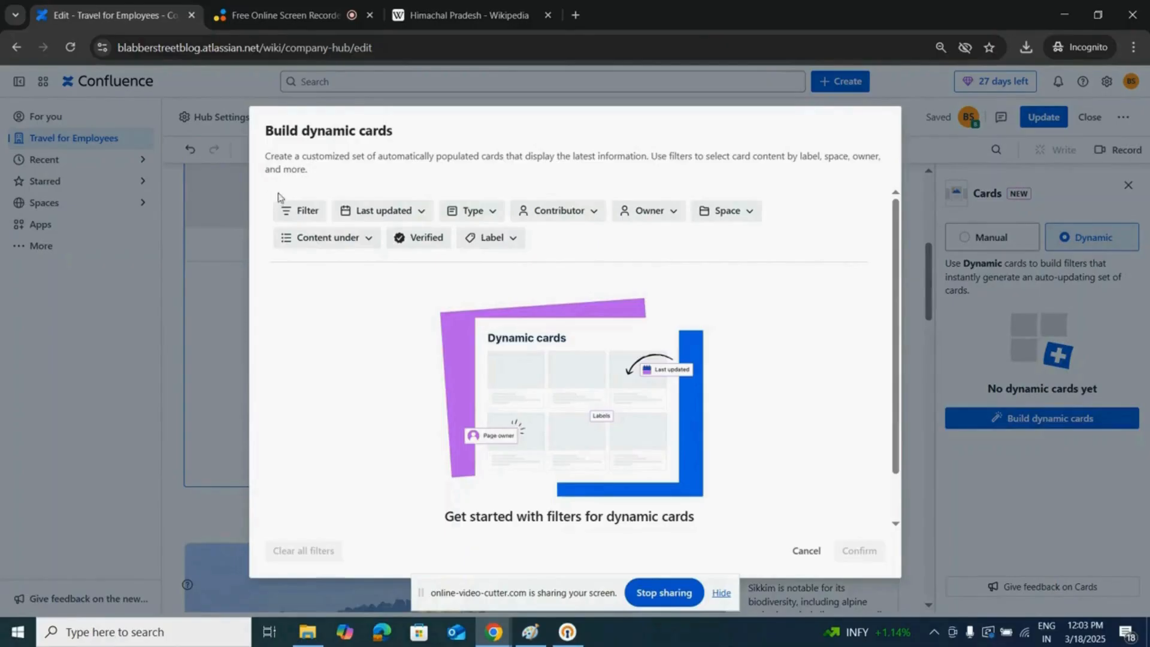
pyautogui.click(308, 210)
pyautogui.scroll(-1, 312, 237)
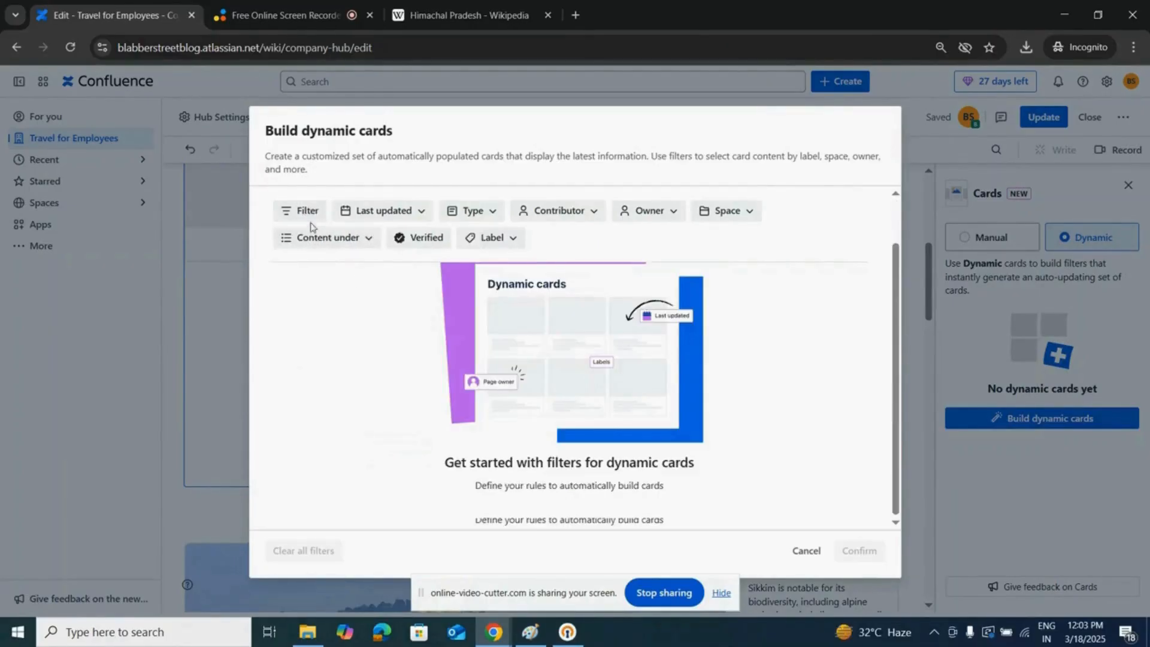
pyautogui.click(305, 212)
pyautogui.click(336, 346)
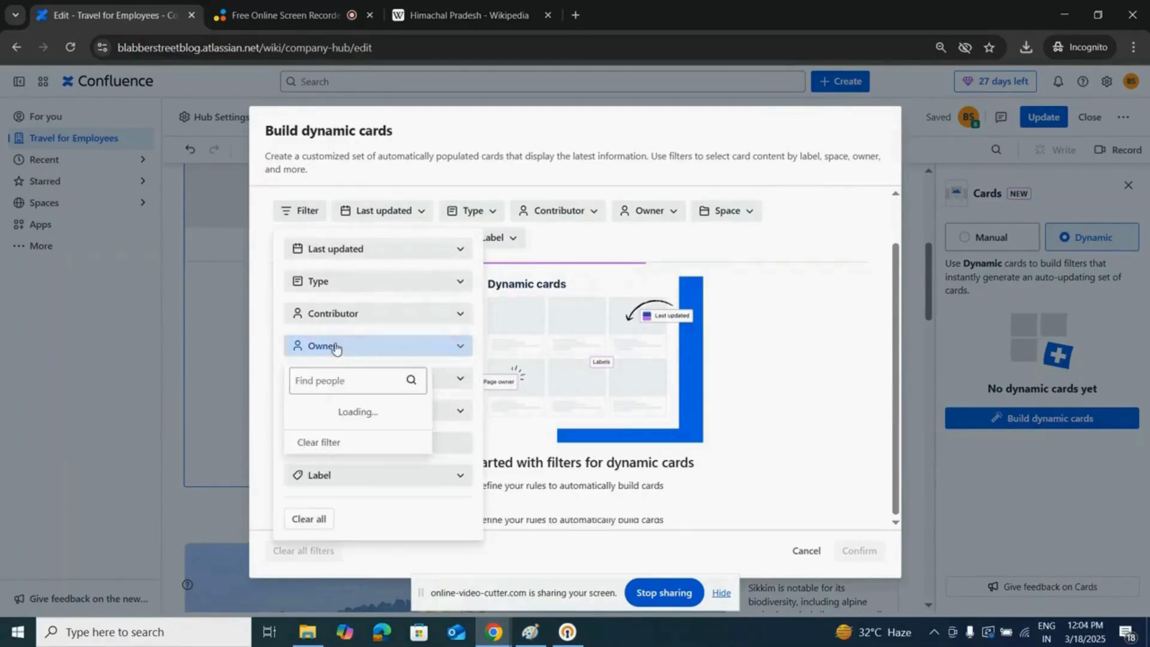
pyautogui.click(304, 429)
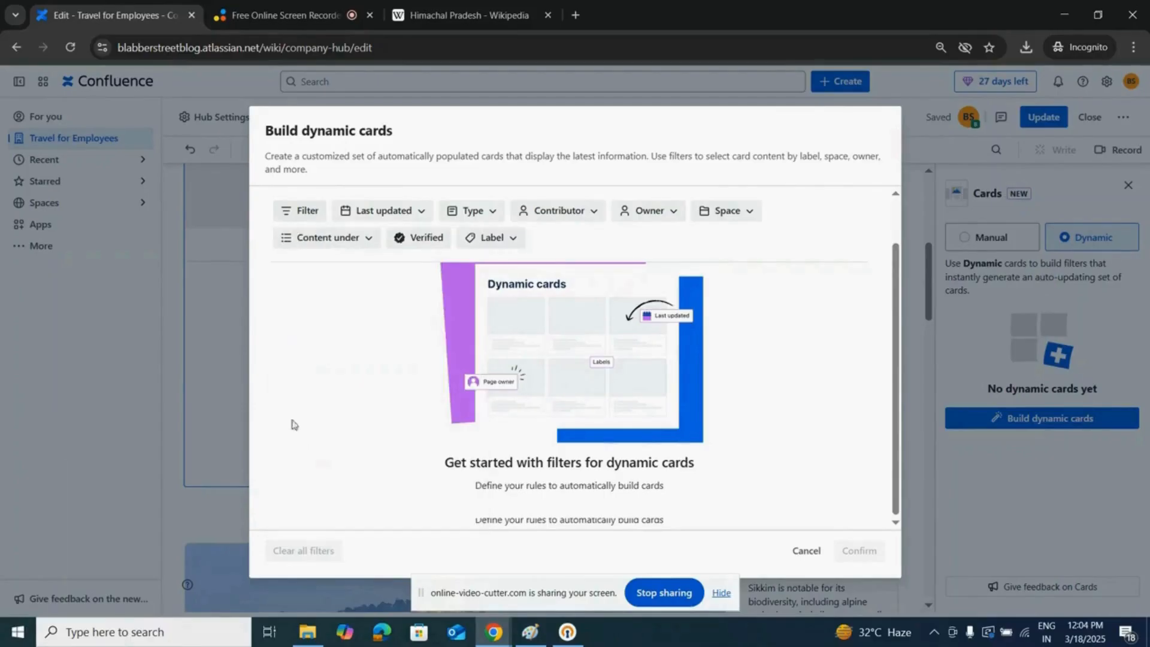
# Step: Filter the dynamic cards by contributor Blabber Street
pyautogui.click(594, 207)
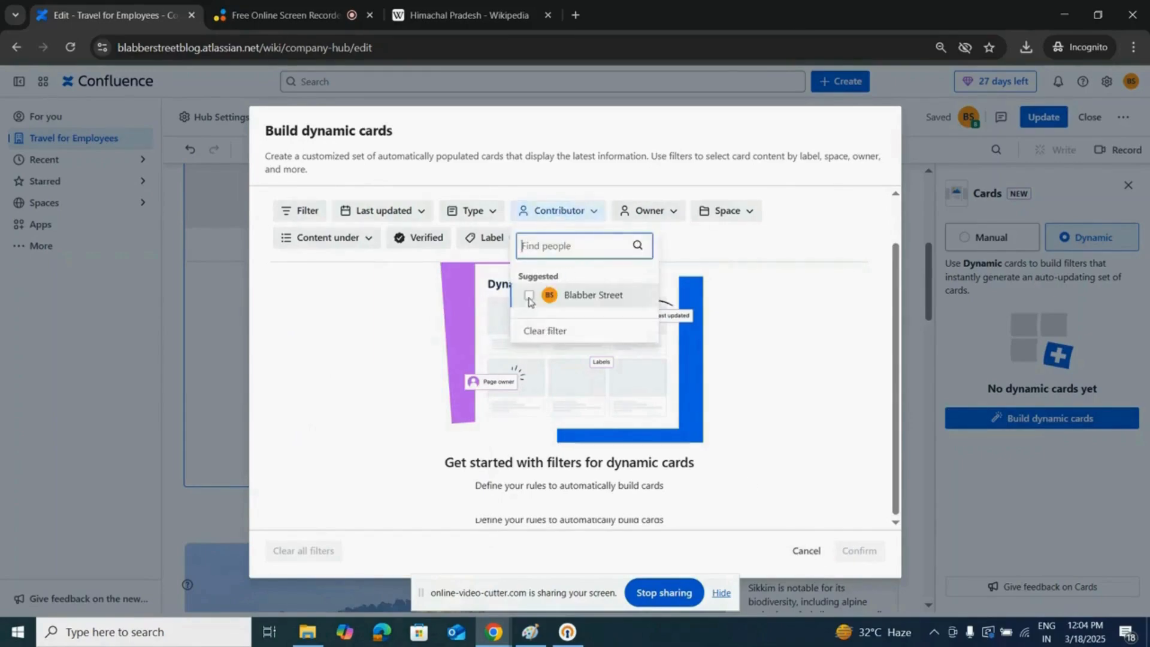
pyautogui.click(529, 296)
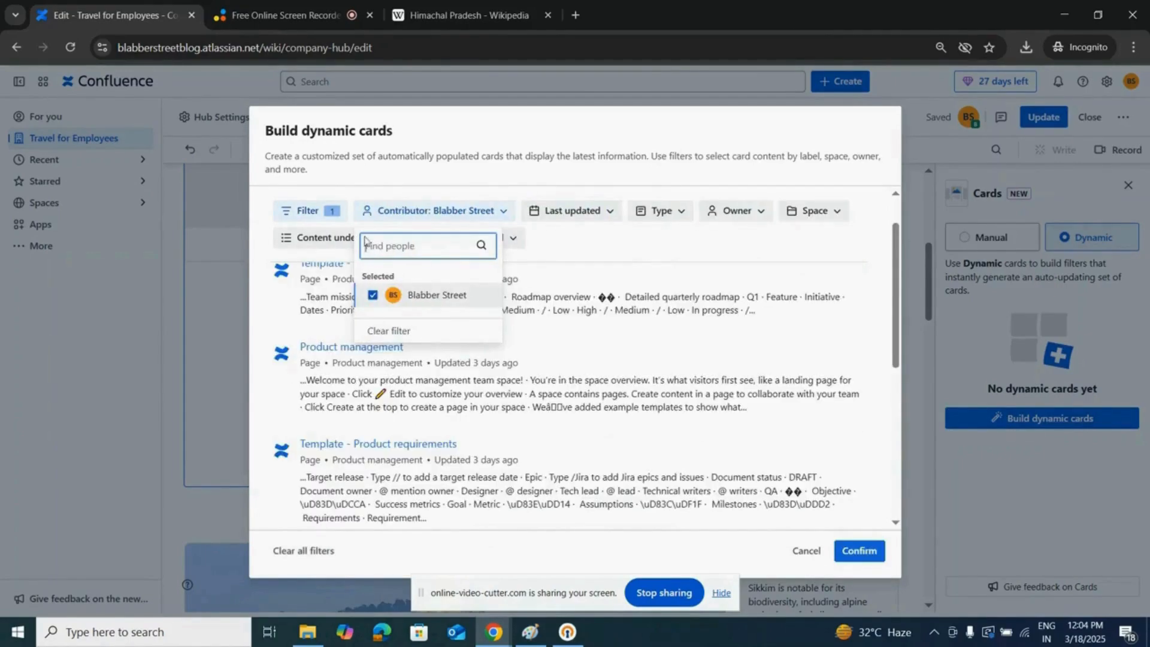
pyautogui.click(306, 212)
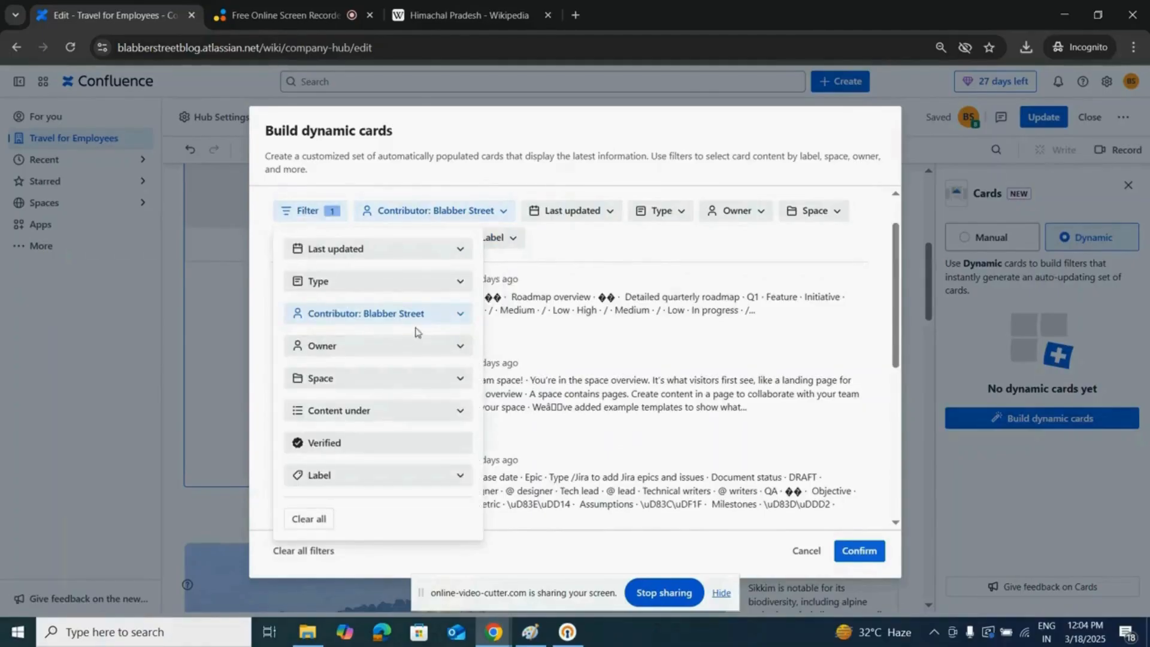
pyautogui.click(461, 378)
pyautogui.click(303, 462)
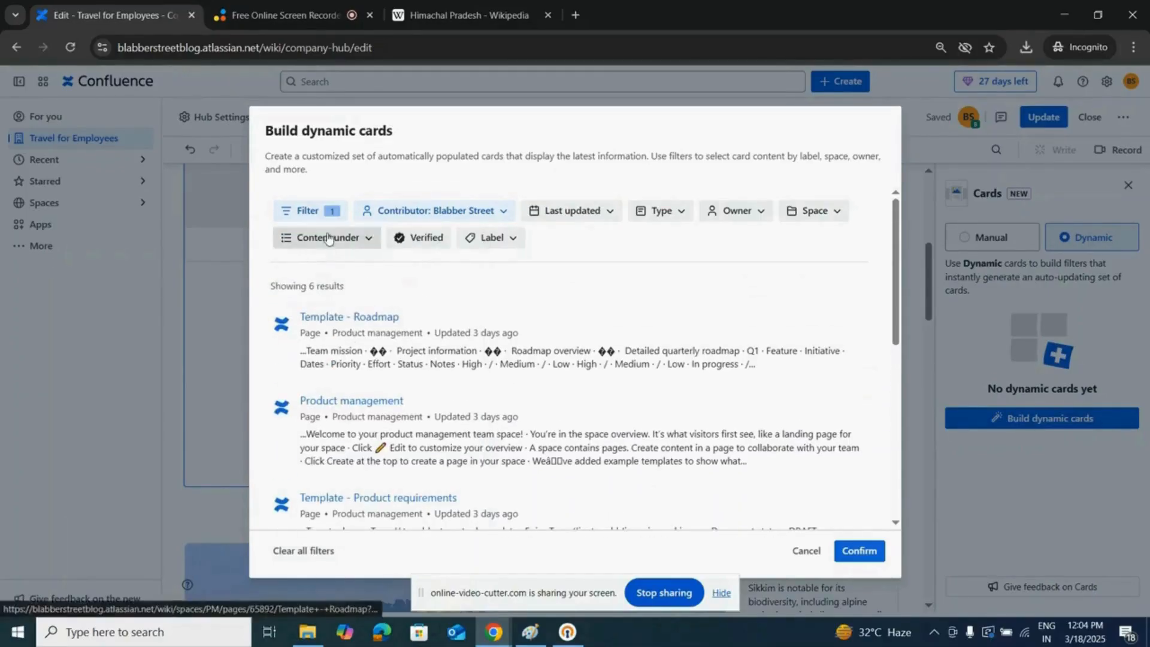
# Step: Try limiting the dynamic cards to content under Getting started in Confluence
pyautogui.click(360, 238)
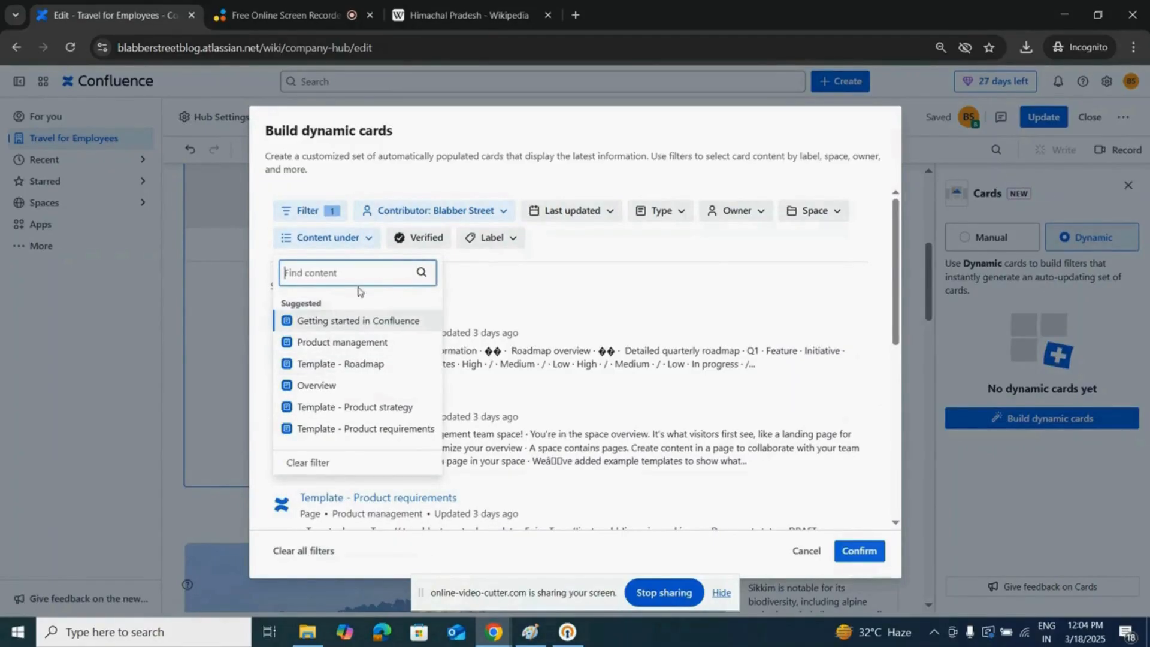
pyautogui.click(347, 321)
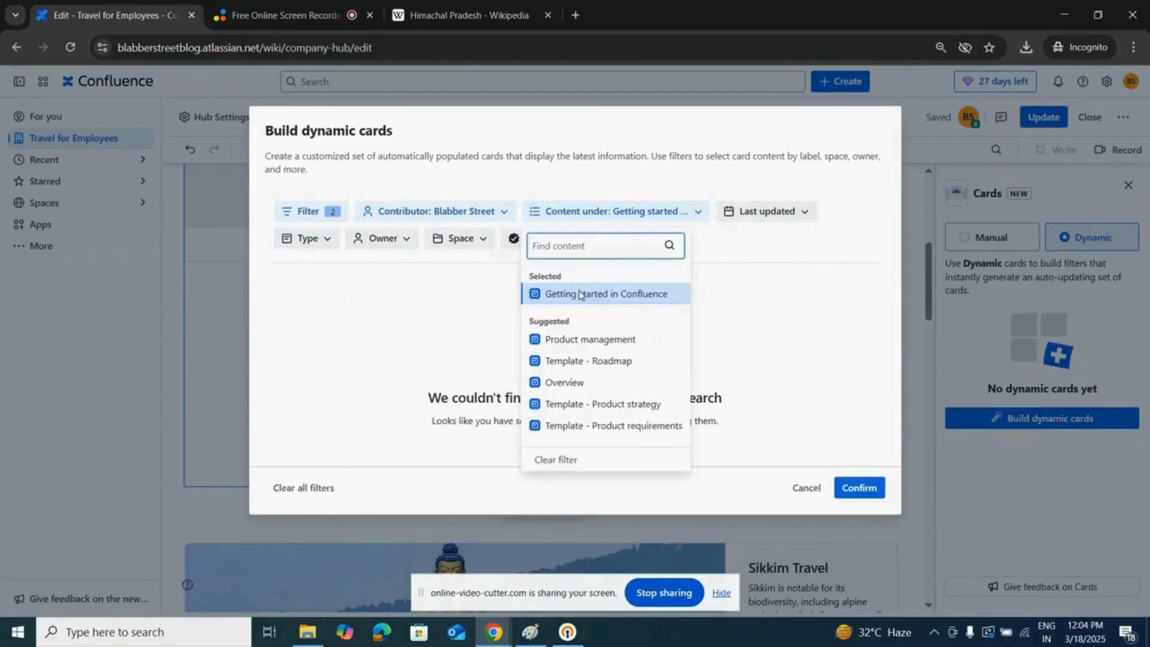
pyautogui.click(579, 293)
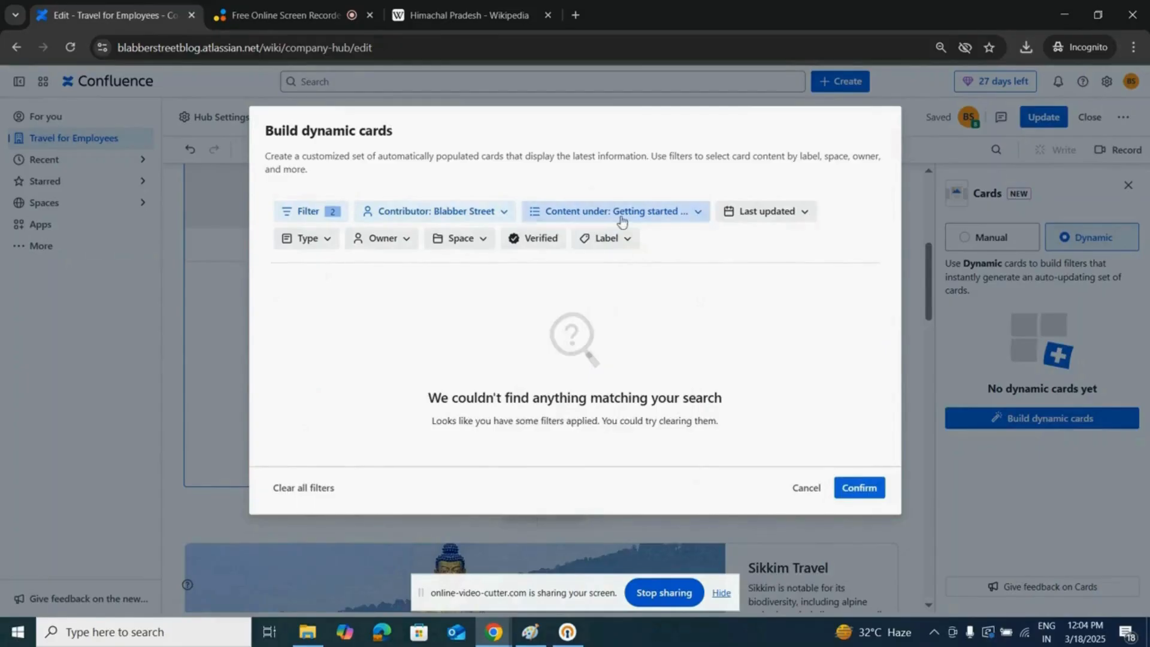
# Step: Limit the dynamic cards to content under Product management and confirm the filters to build the cards
pyautogui.click(694, 213)
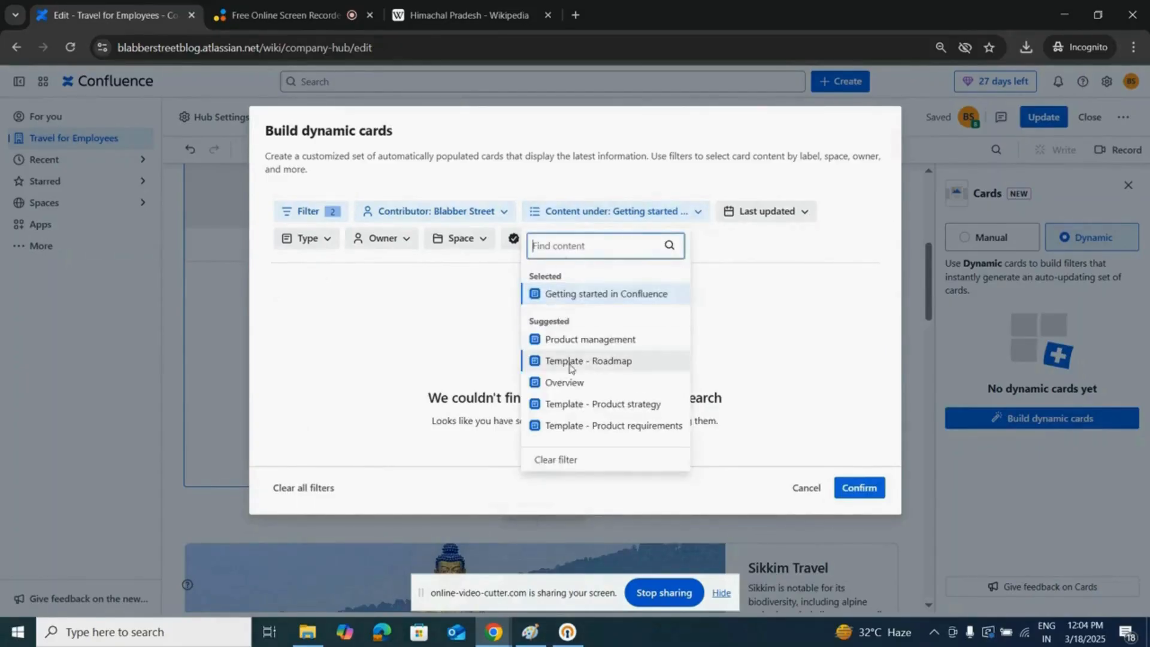
pyautogui.click(572, 343)
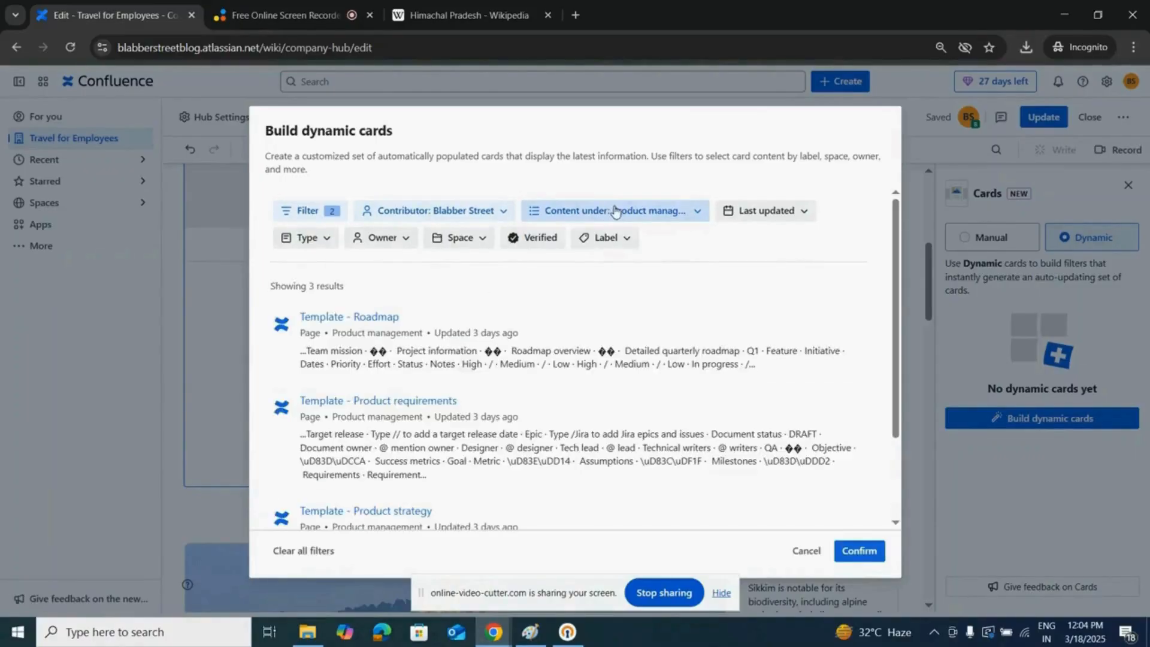
pyautogui.scroll(-2, 400, 346)
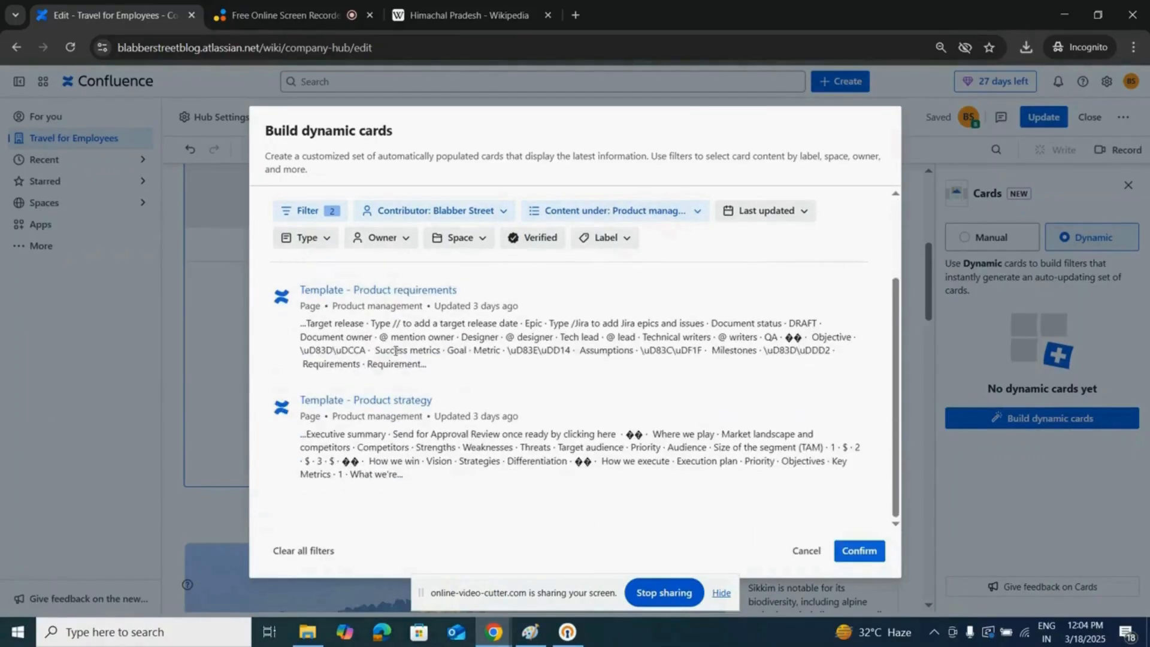
pyautogui.click(860, 550)
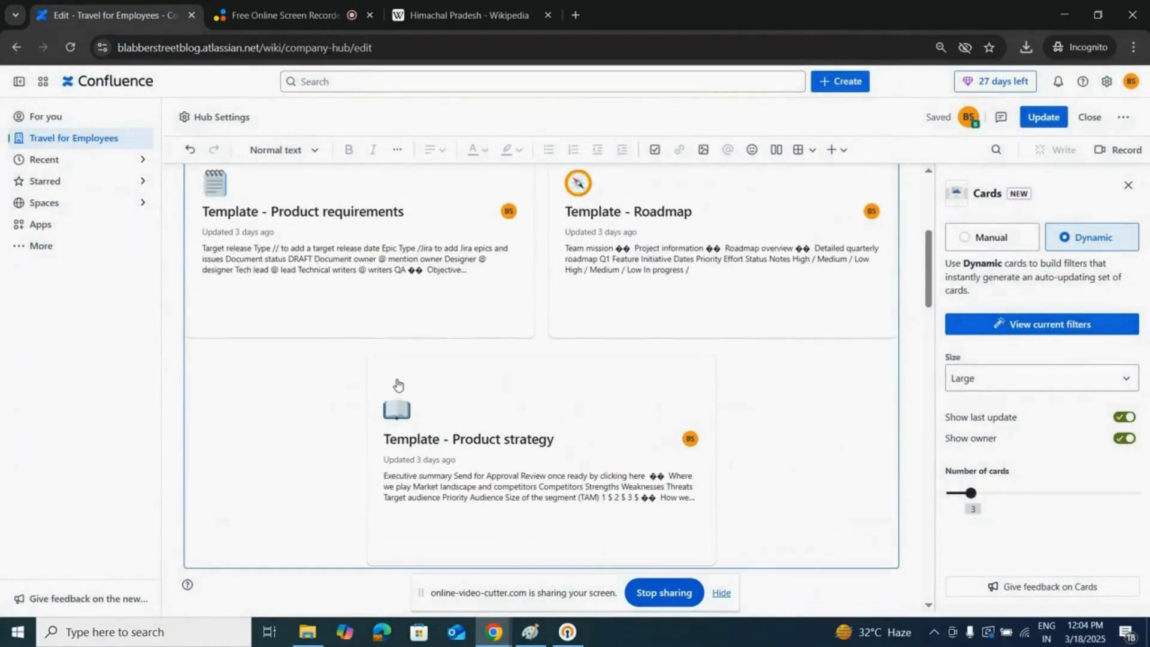
# Step: Try the Small size for the dynamic cards and settle on Medium
pyautogui.scroll(3, 398, 385)
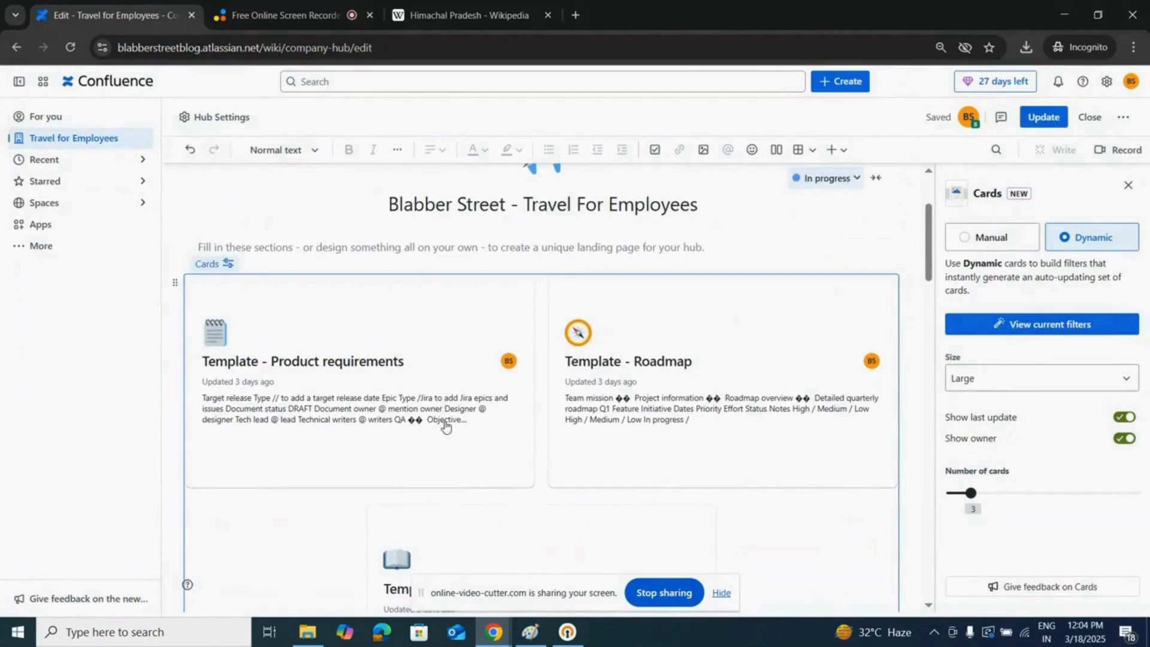
pyautogui.click(1036, 379)
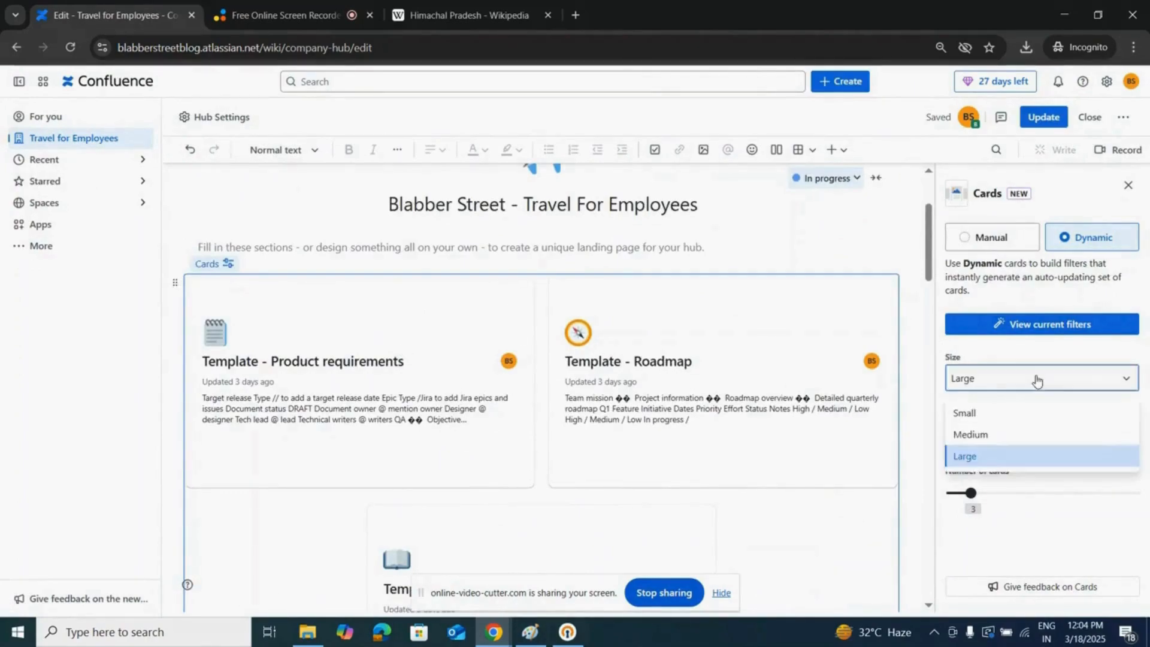
pyautogui.click(984, 414)
pyautogui.click(987, 386)
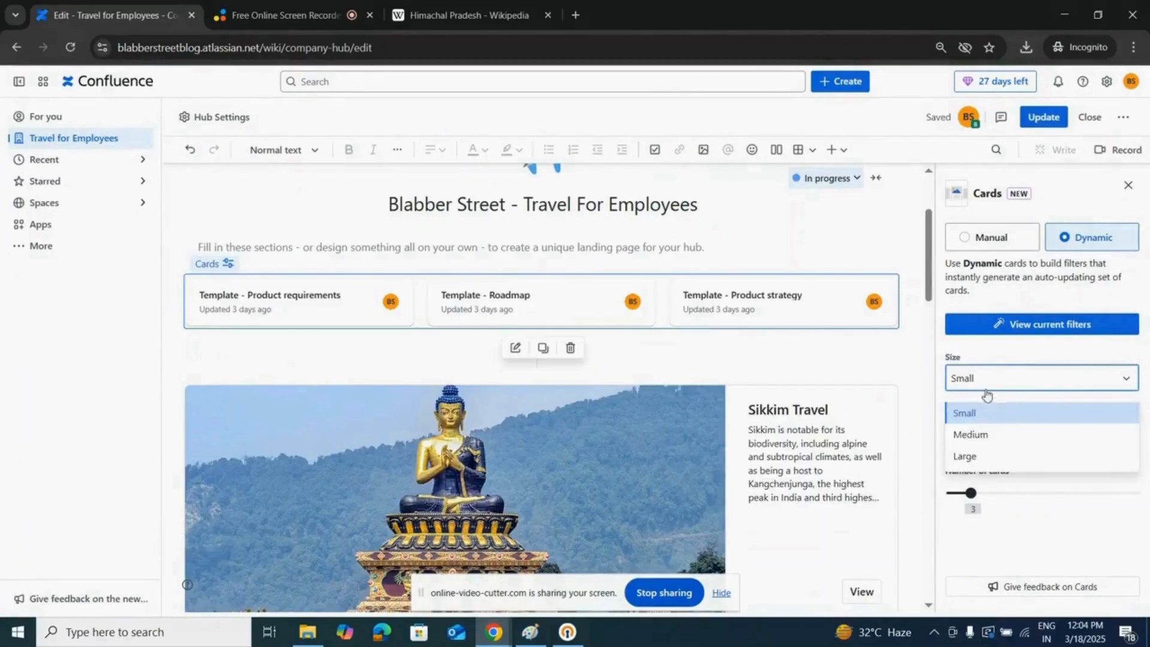
pyautogui.click(984, 430)
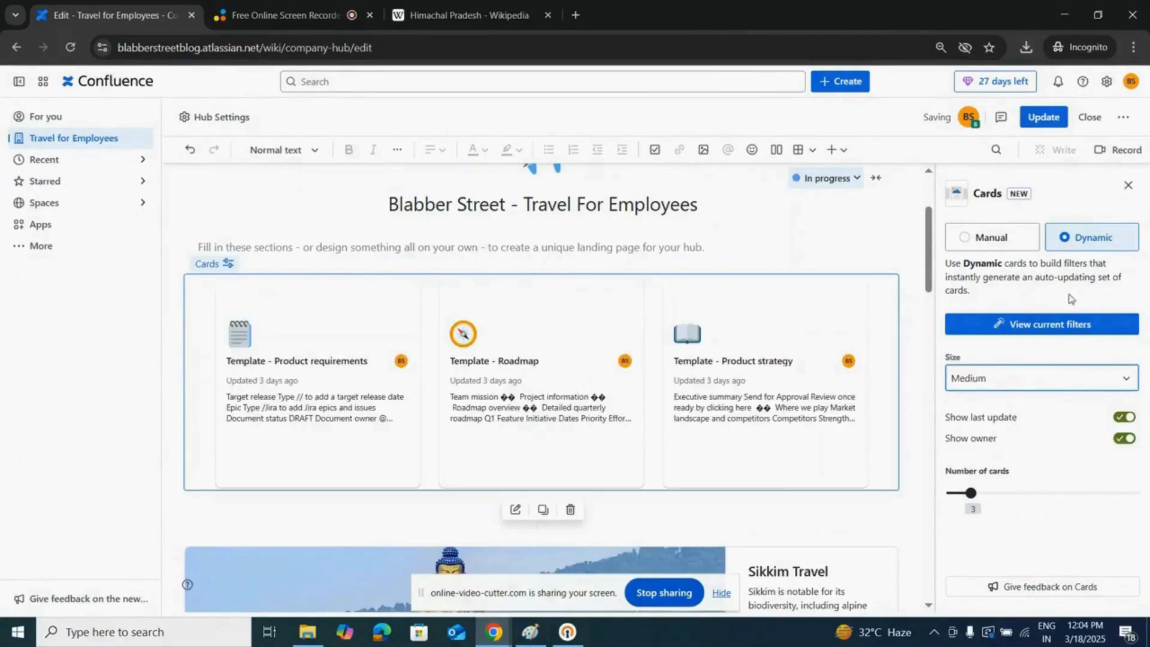
# Step: Reopen the dynamic cards' current filters and review the Contributor and Content under selections
pyautogui.click(1059, 332)
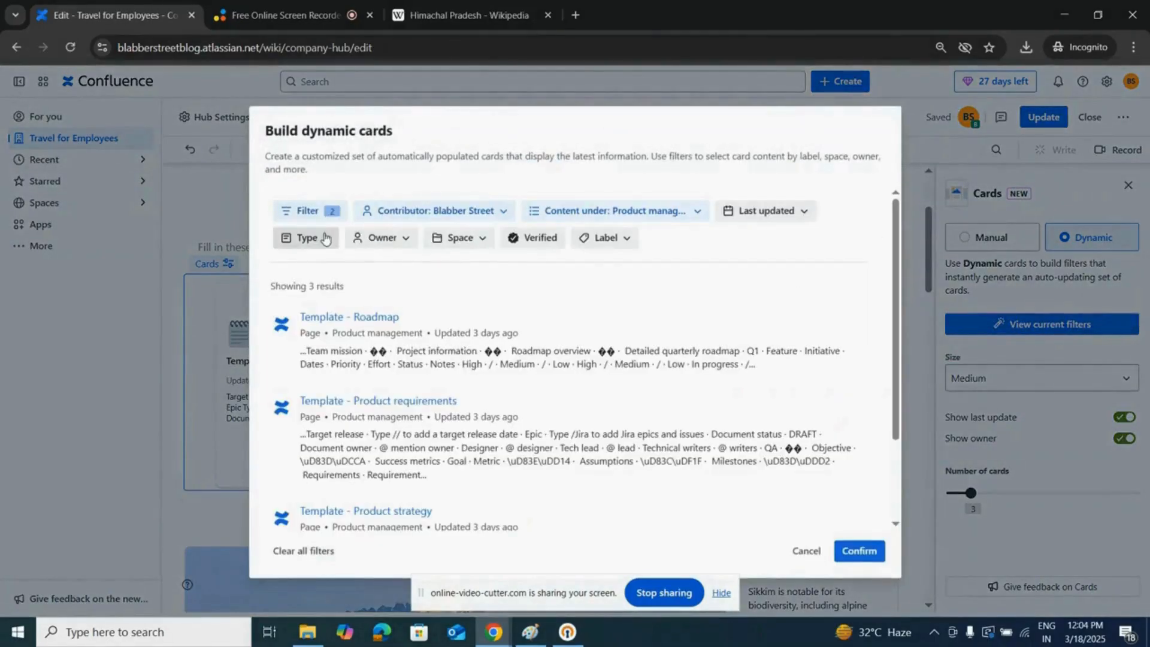
pyautogui.click(323, 218)
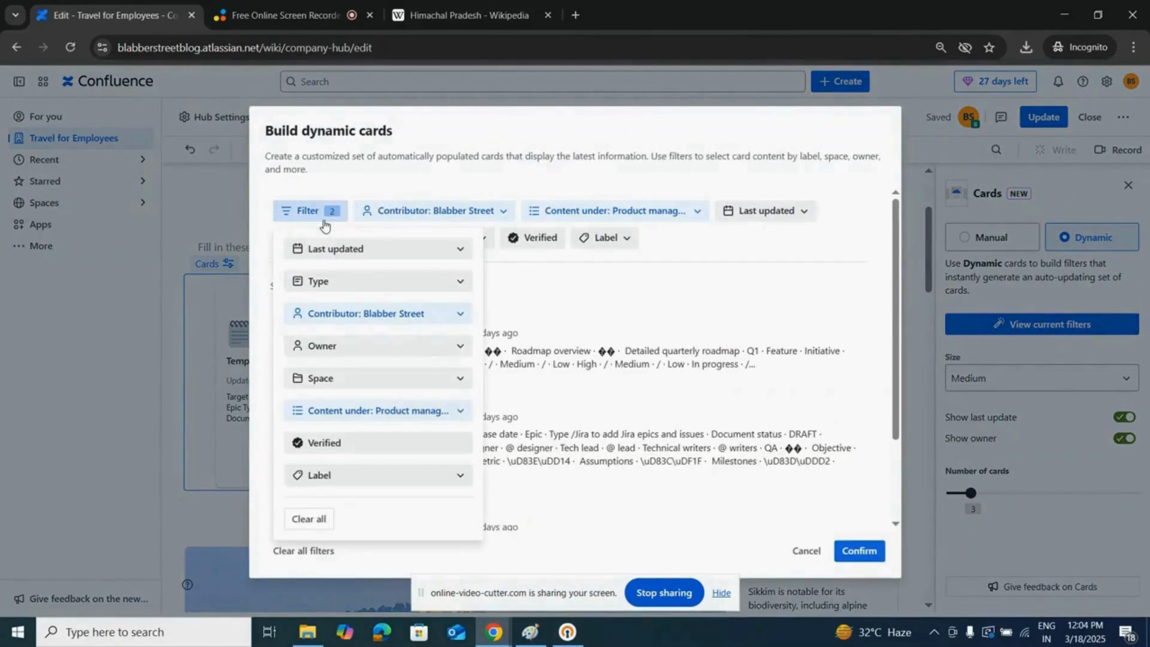
pyautogui.click(459, 410)
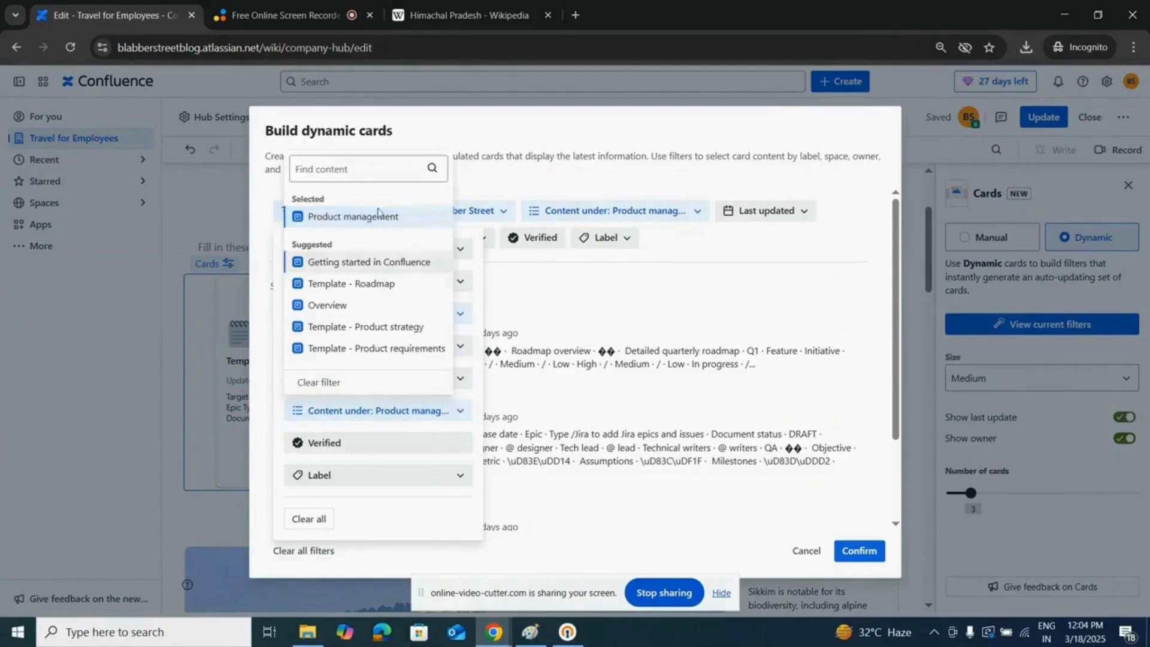
pyautogui.click(260, 409)
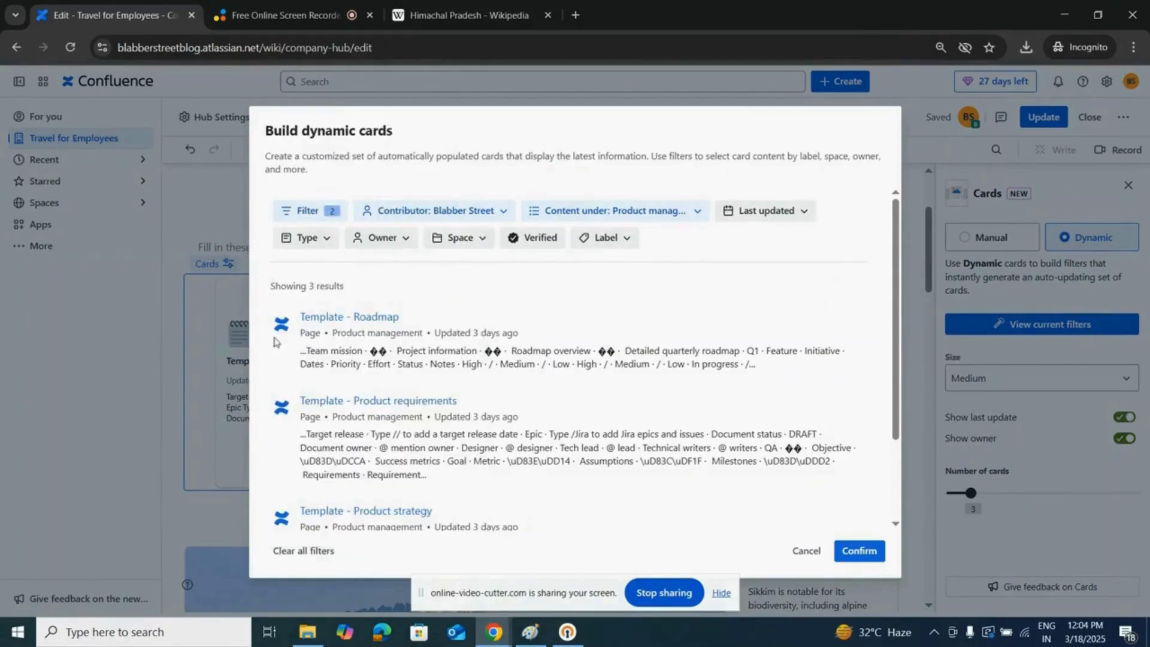
pyautogui.click(308, 213)
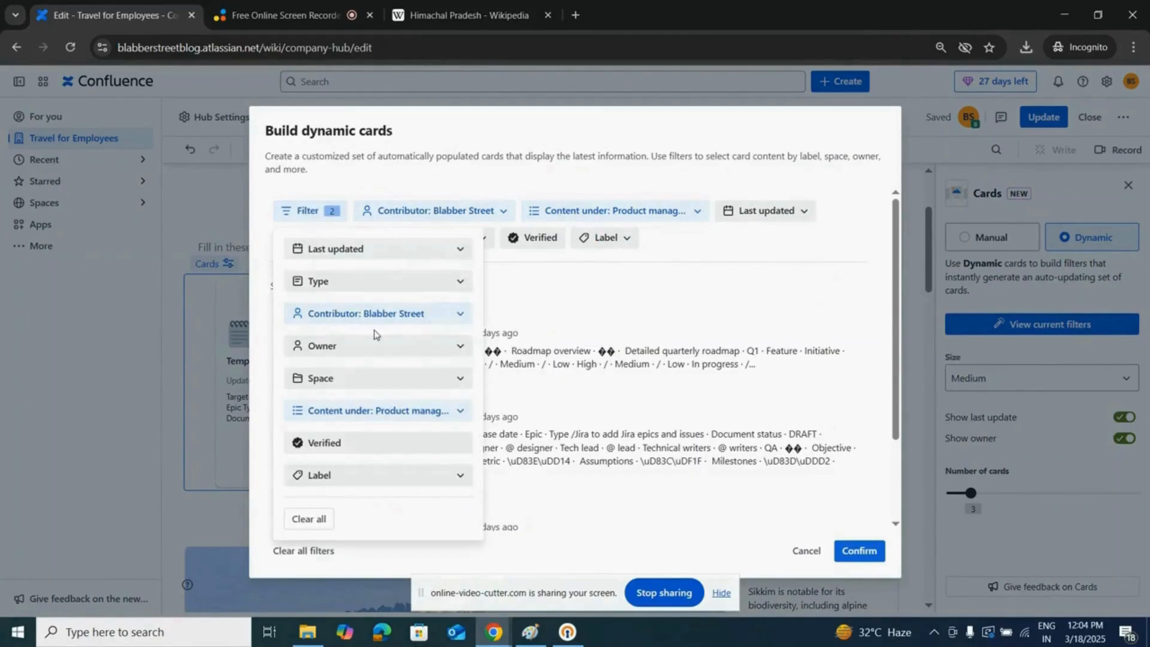
pyautogui.click(458, 314)
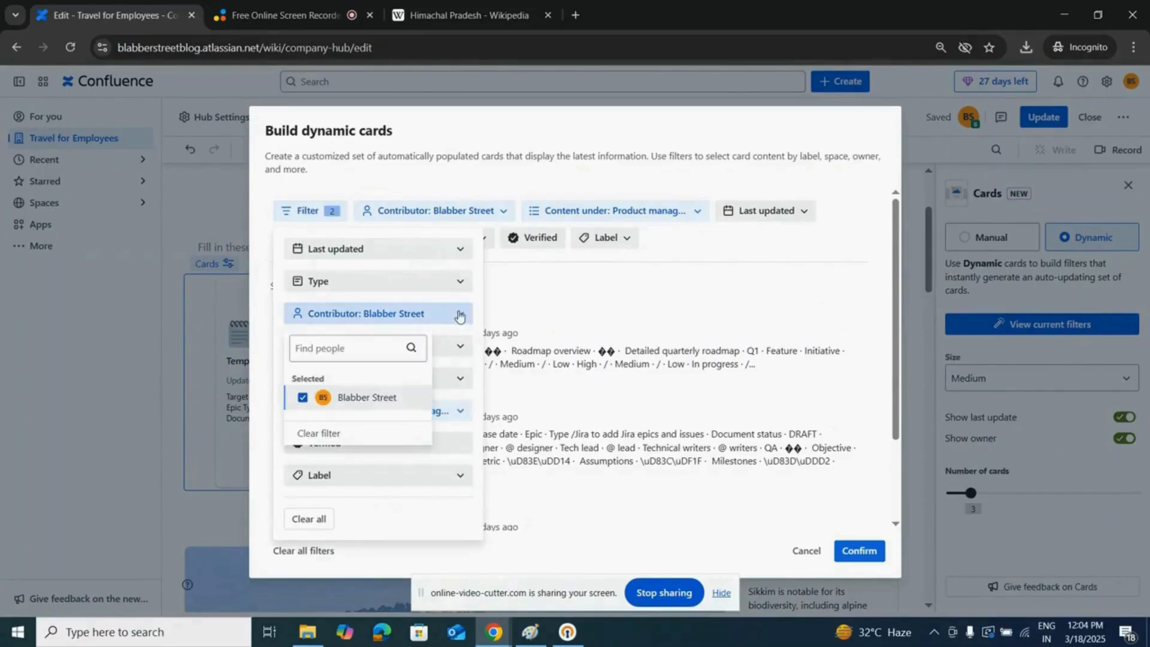
pyautogui.click(305, 398)
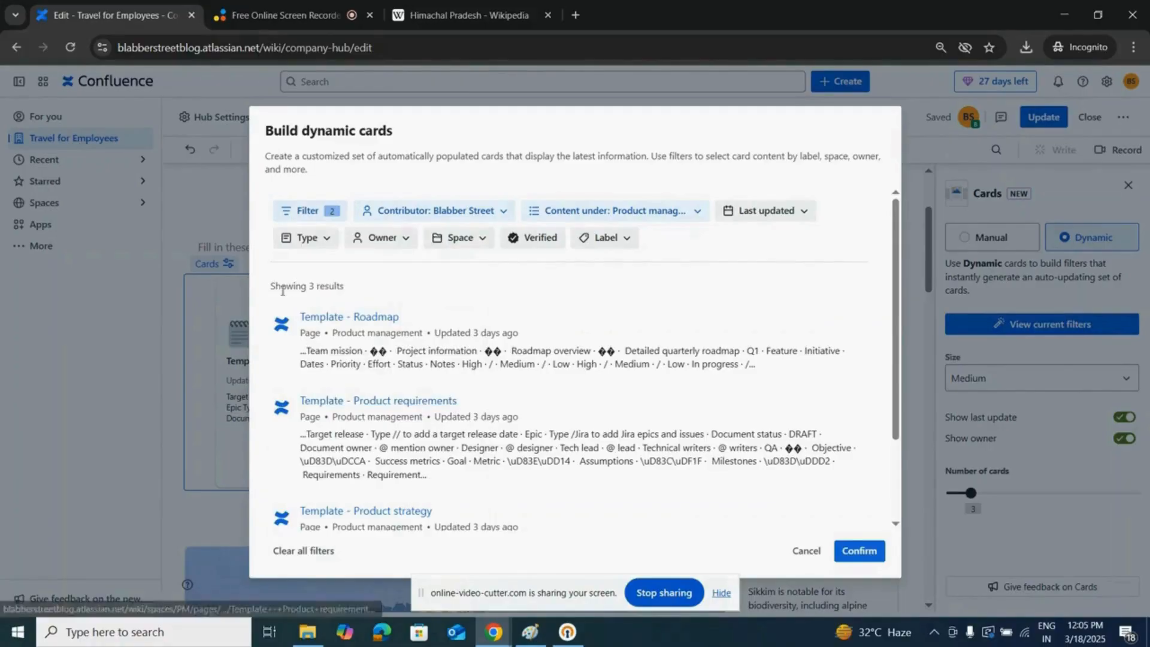
pyautogui.click(307, 213)
pyautogui.click(617, 219)
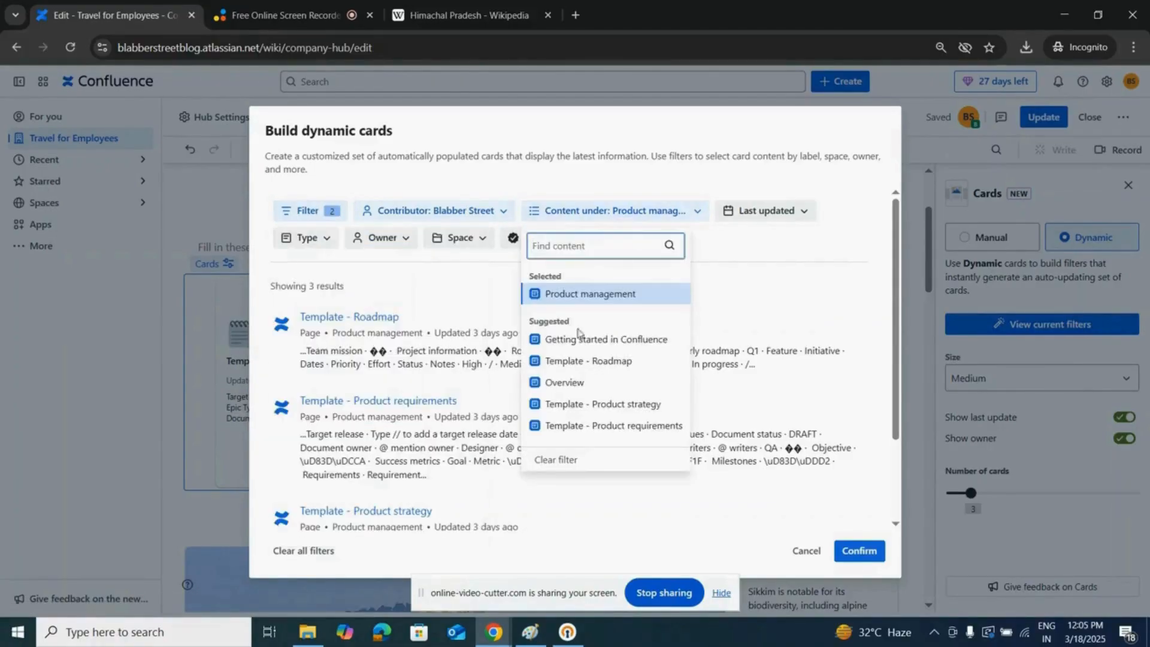
# Step: Remove the contributor filter, keep the content under Product management, and confirm the dynamic cards' filters
pyautogui.click(497, 214)
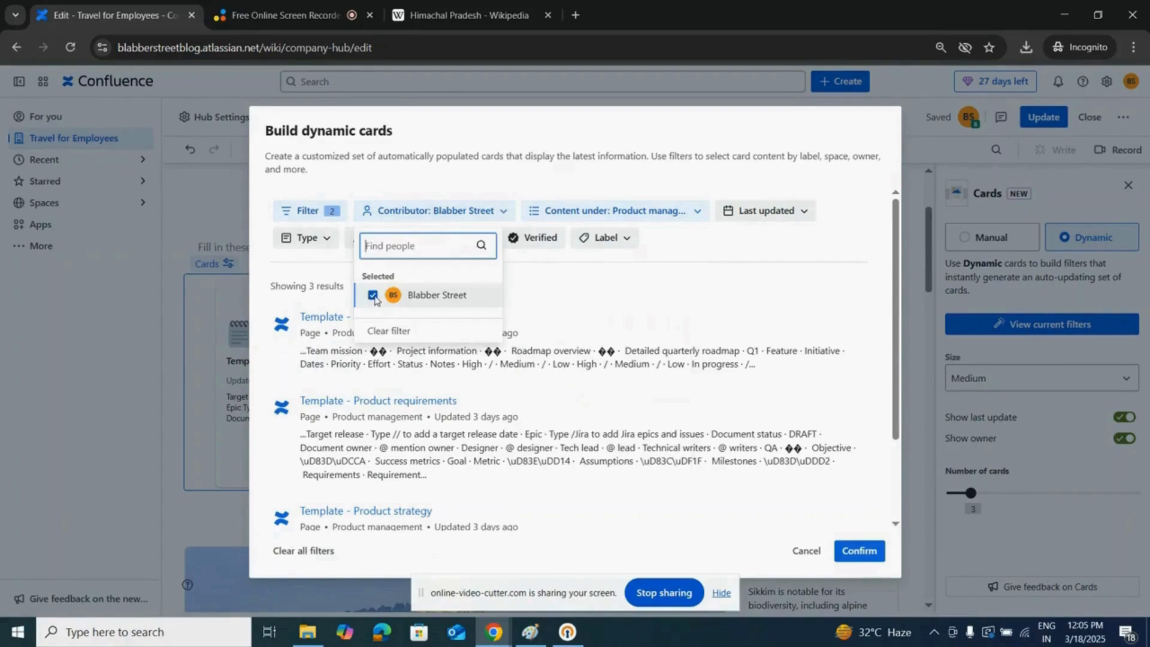
pyautogui.click(384, 351)
pyautogui.click(392, 210)
pyautogui.click(403, 336)
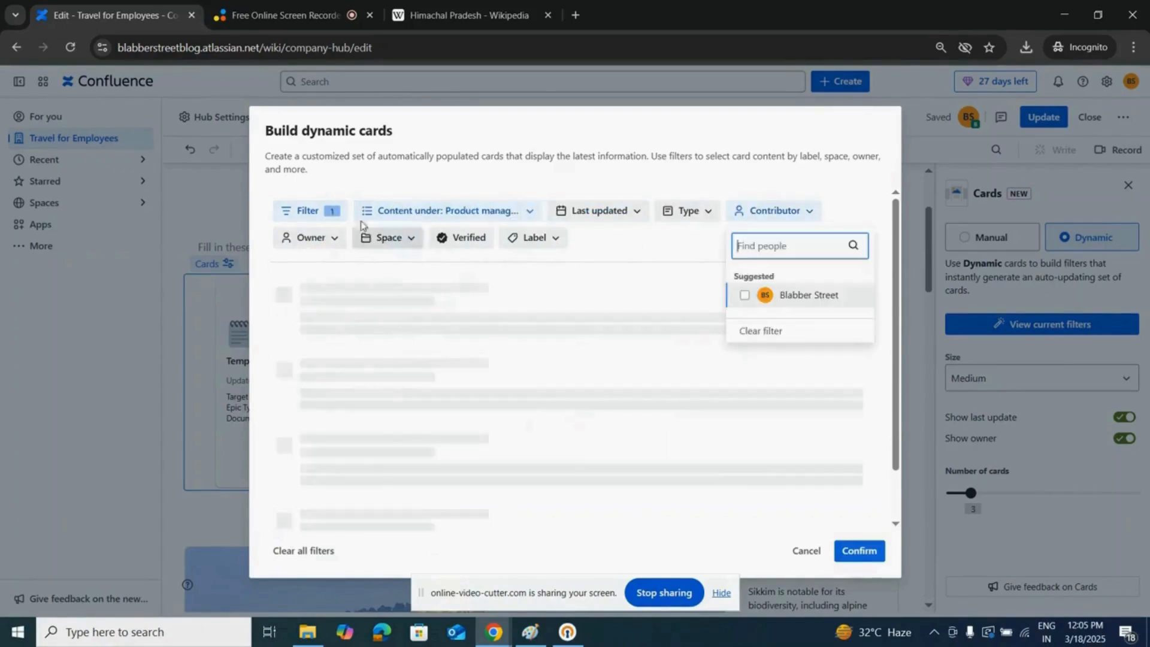
pyautogui.click(660, 252)
pyautogui.click(467, 215)
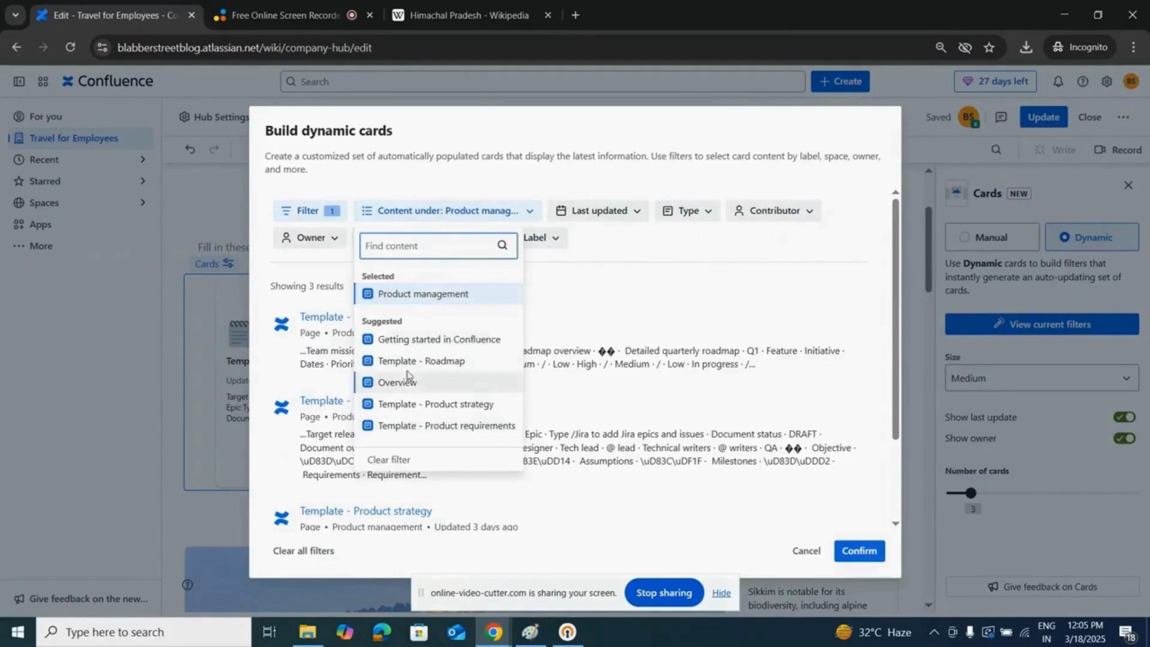
pyautogui.click(411, 299)
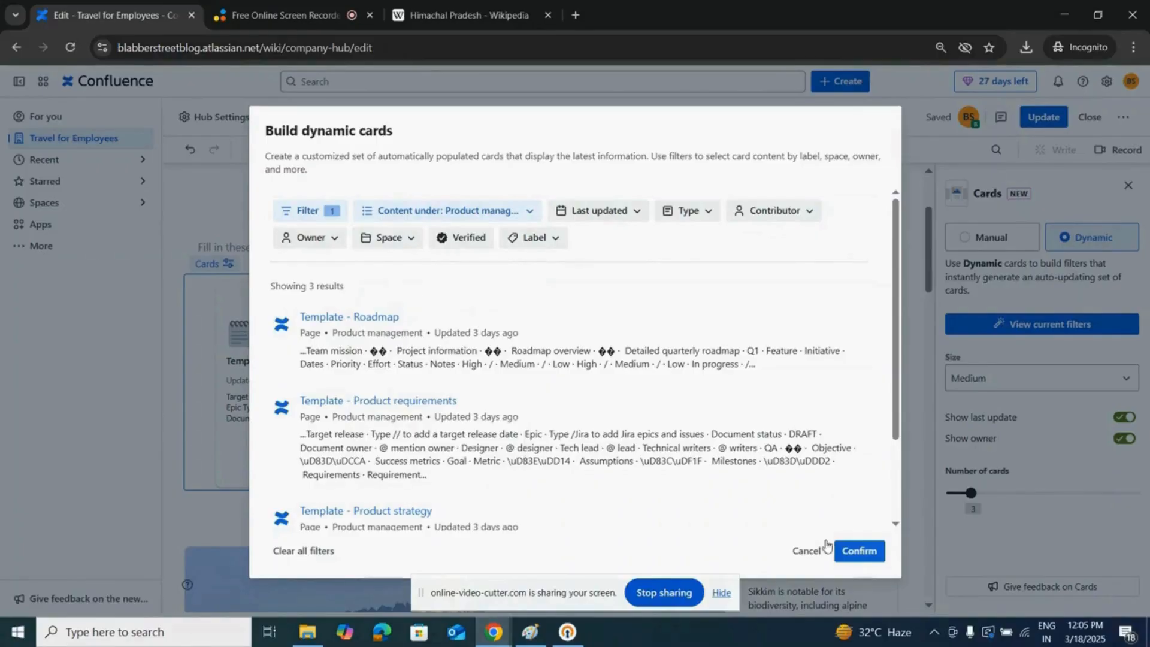
pyautogui.click(860, 551)
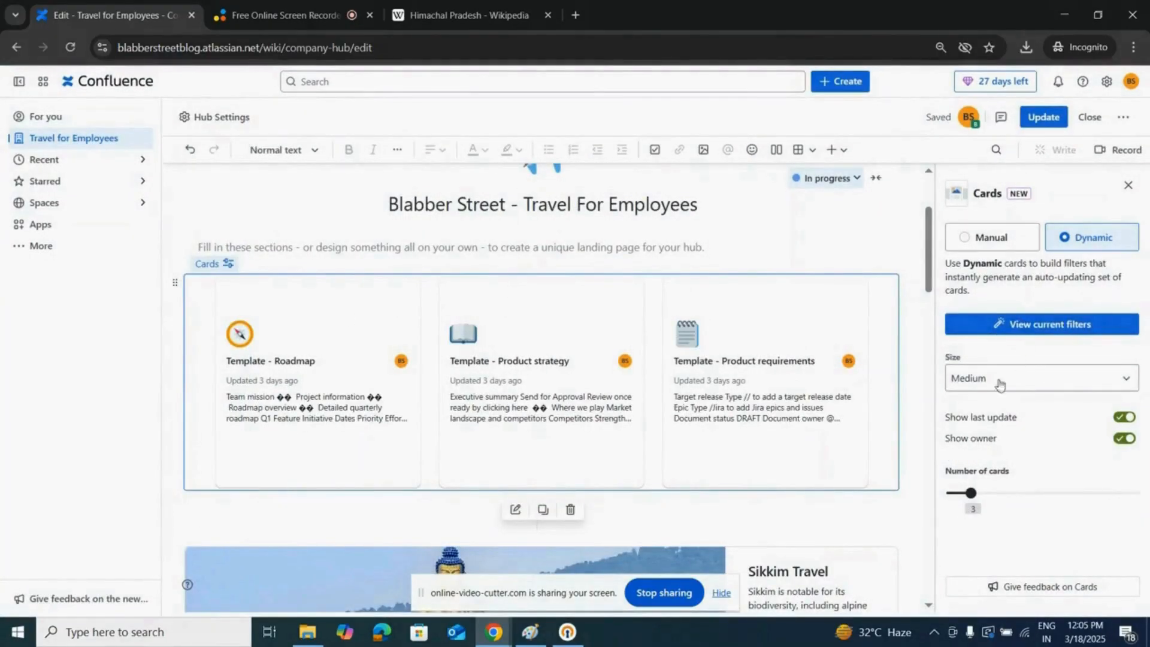
# Step: Try the Large and Medium sizes for the dynamic cards, ending with Small
pyautogui.click(973, 382)
pyautogui.click(984, 456)
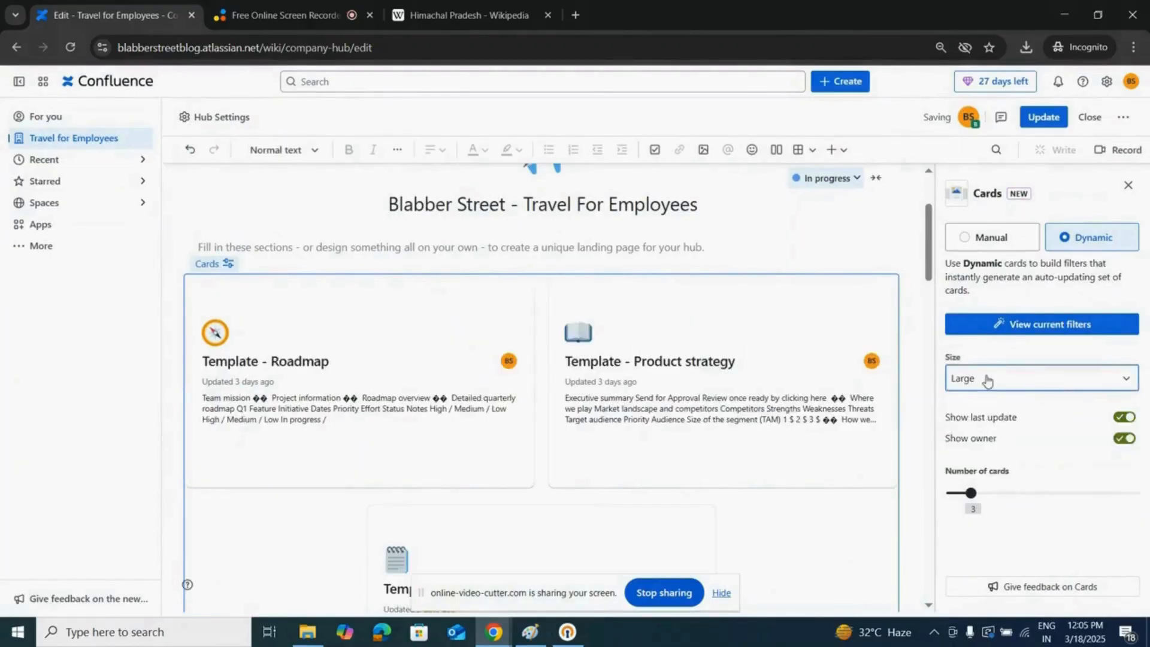
pyautogui.click(985, 381)
pyautogui.click(985, 435)
pyautogui.click(958, 378)
pyautogui.click(986, 412)
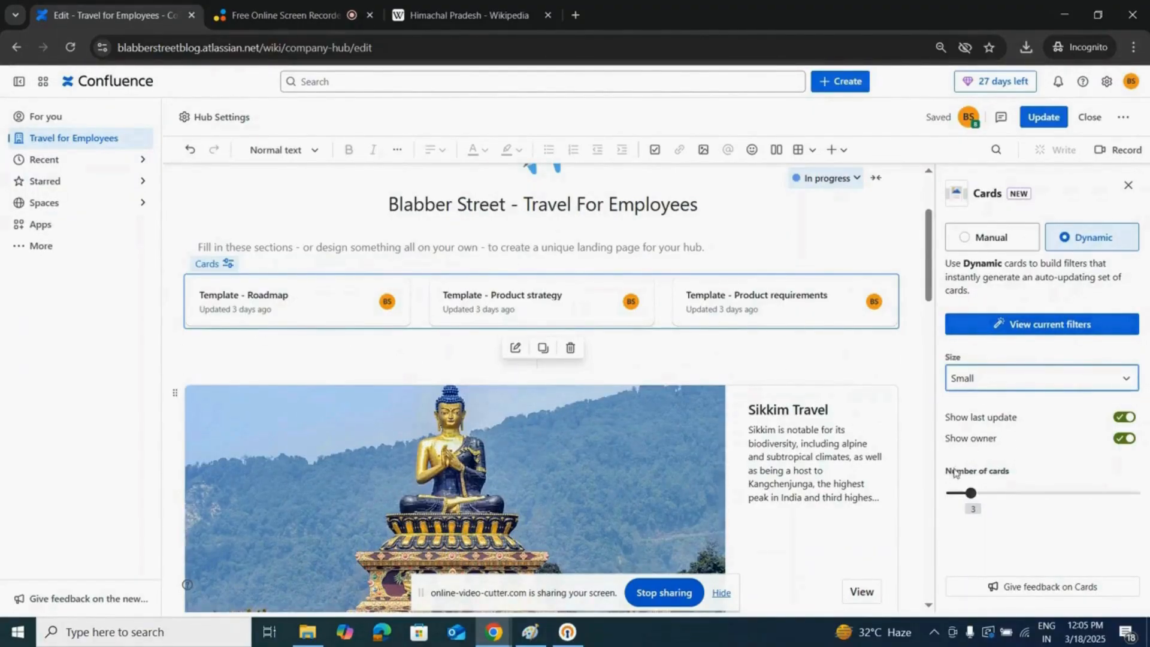
# Step: Raise the number of dynamic cards to 14 and reduce it to 9
pyautogui.moveTo(971, 493); pyautogui.dragTo(1077, 494)
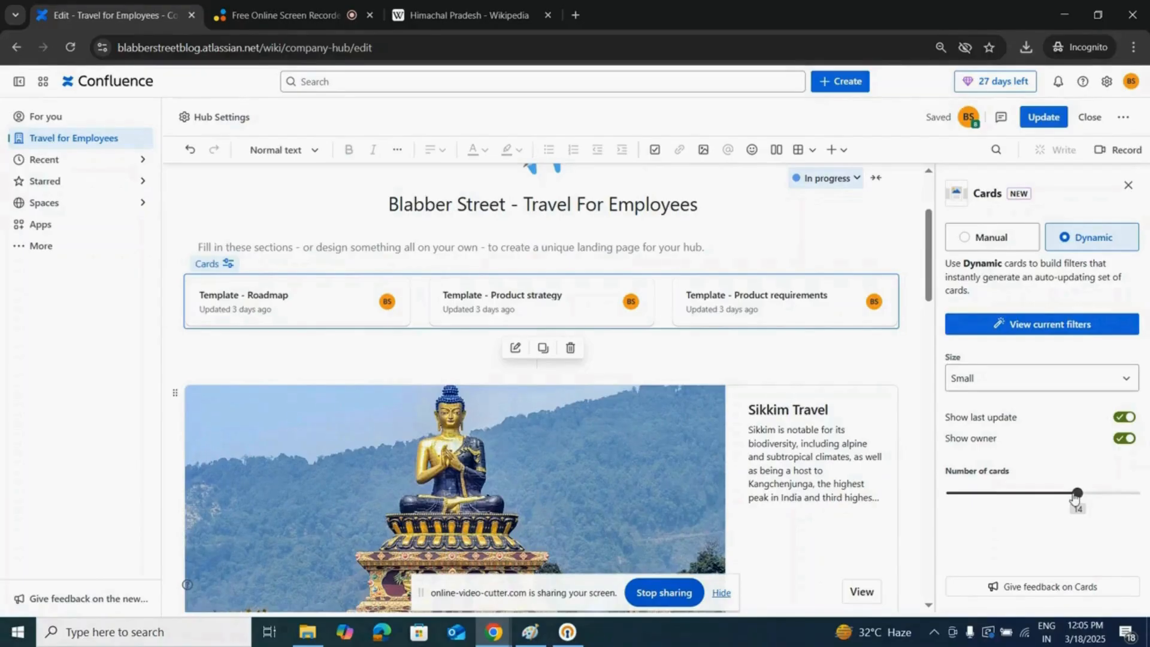
pyautogui.moveTo(1075, 495); pyautogui.dragTo(1029, 495)
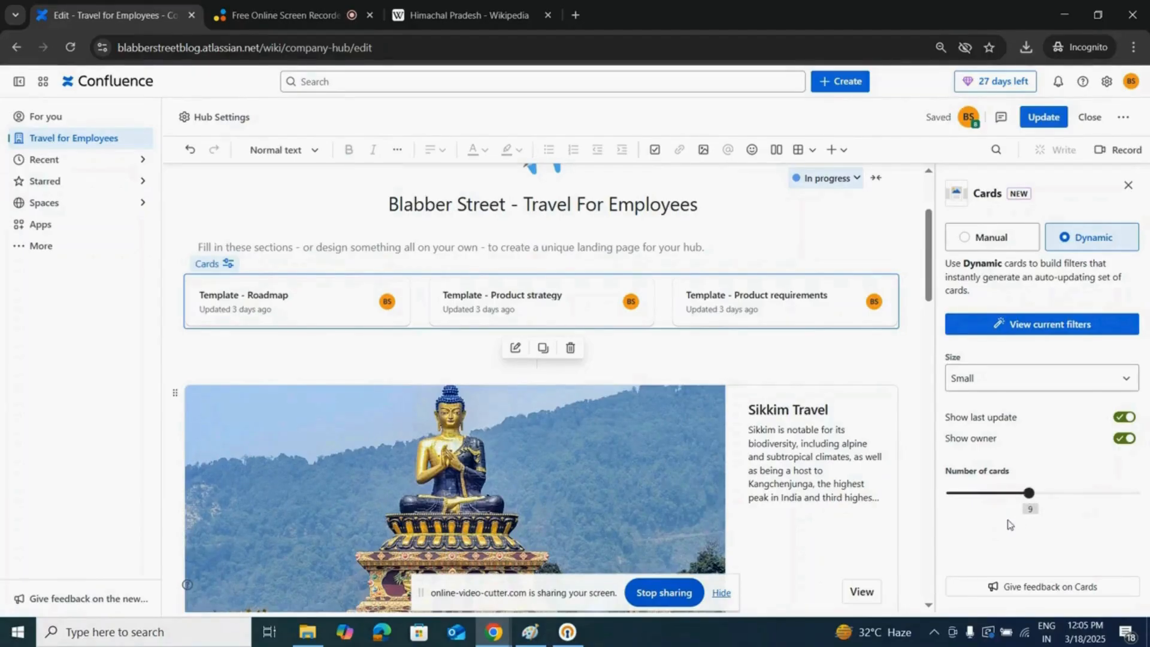
# Step: Review the current filters of the dynamic cards, including the filter on content under Product management
pyautogui.click(1018, 324)
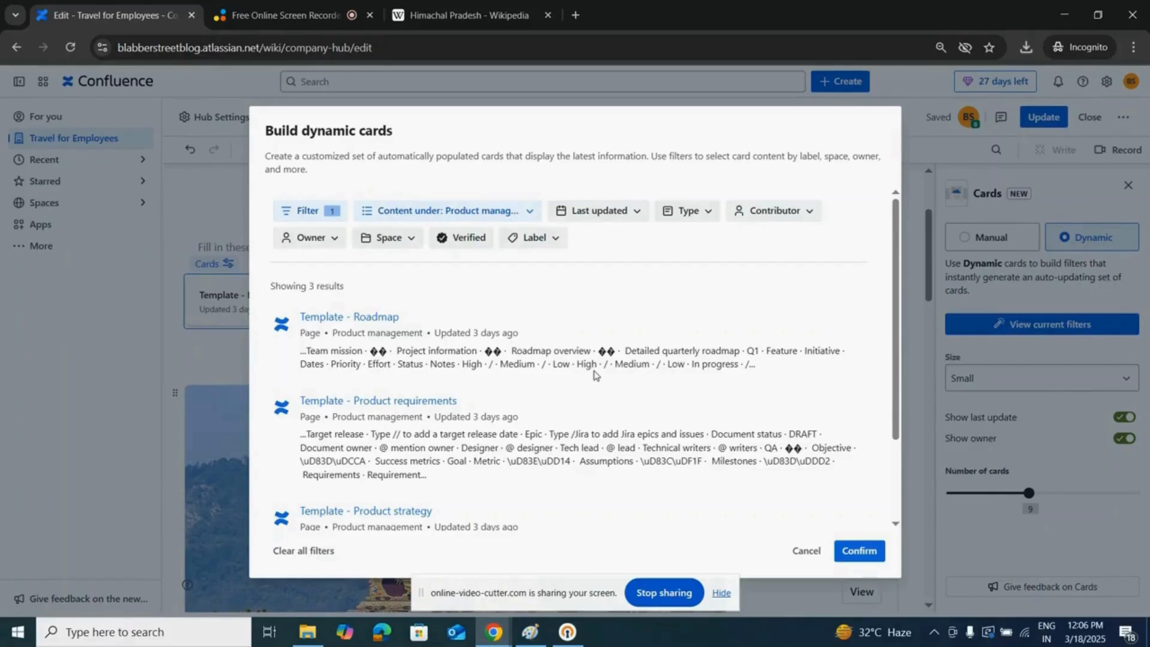
pyautogui.click(325, 215)
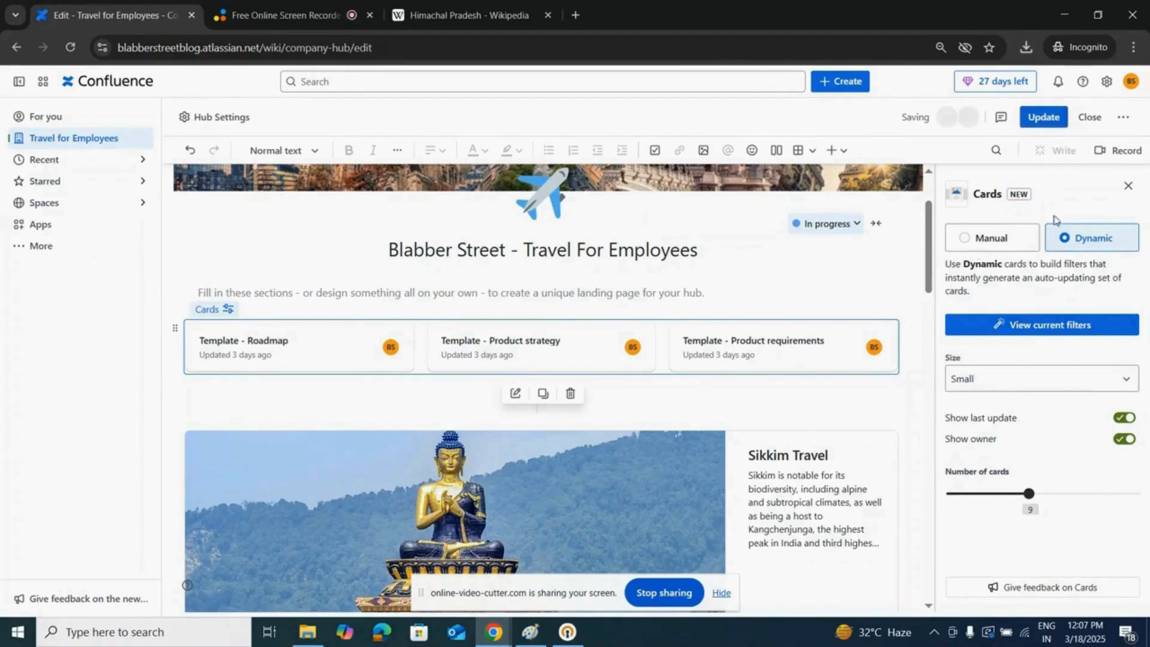
# Step: Switch the cards from Dynamic to Manual and set their size to Medium
pyautogui.click(992, 240)
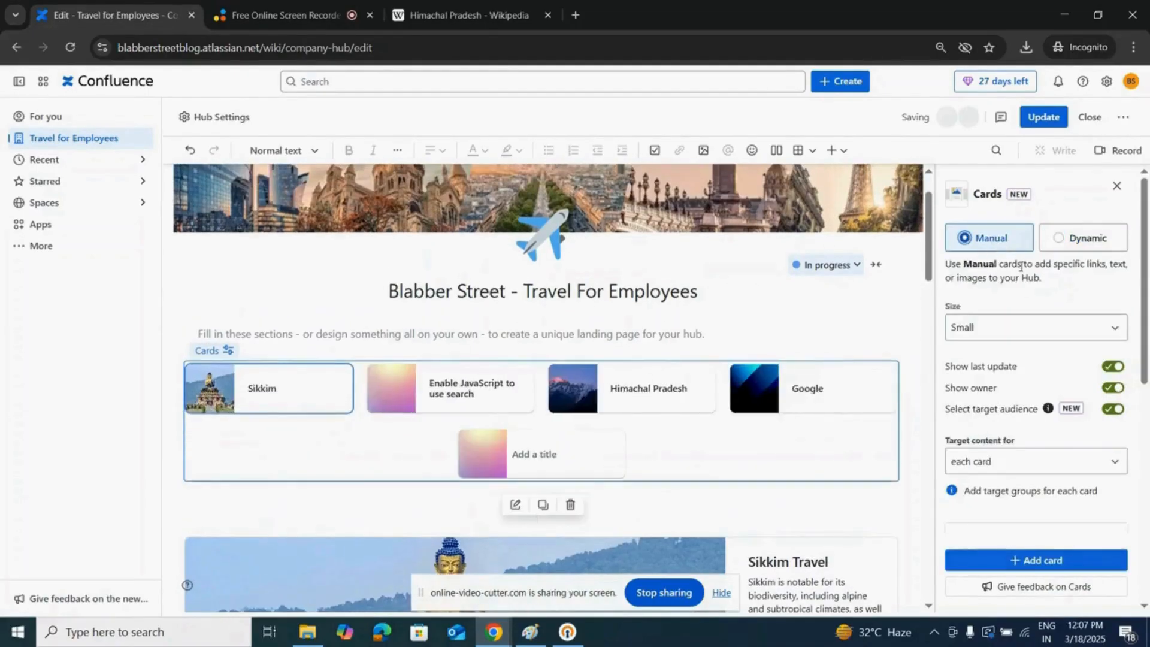
pyautogui.click(983, 336)
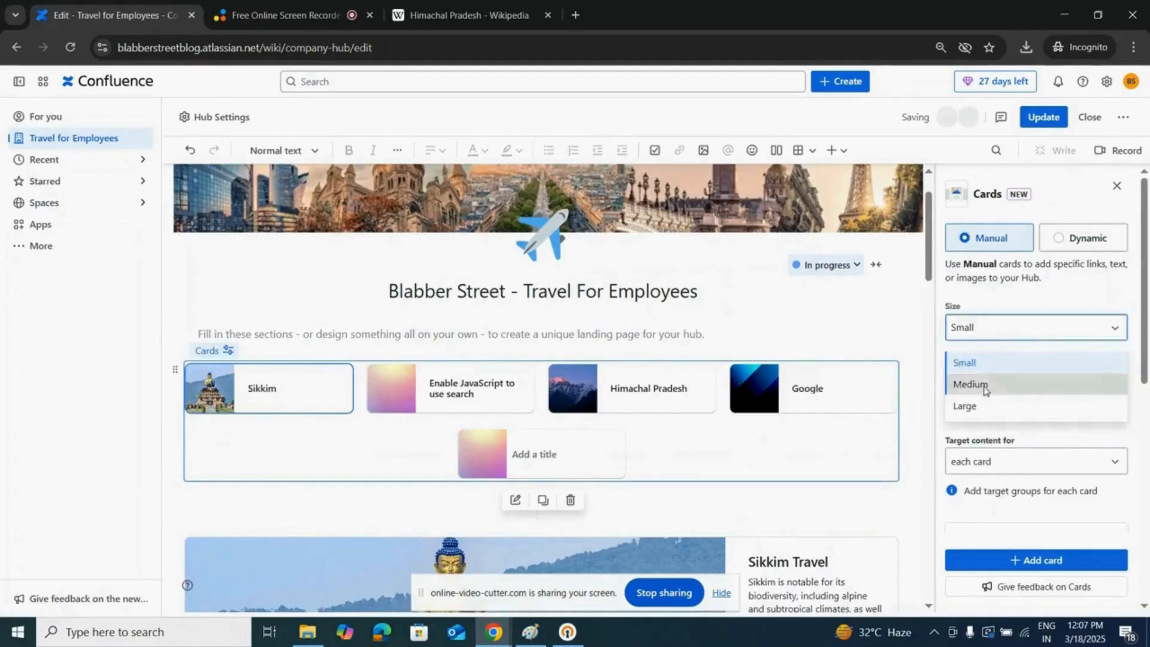
pyautogui.click(982, 384)
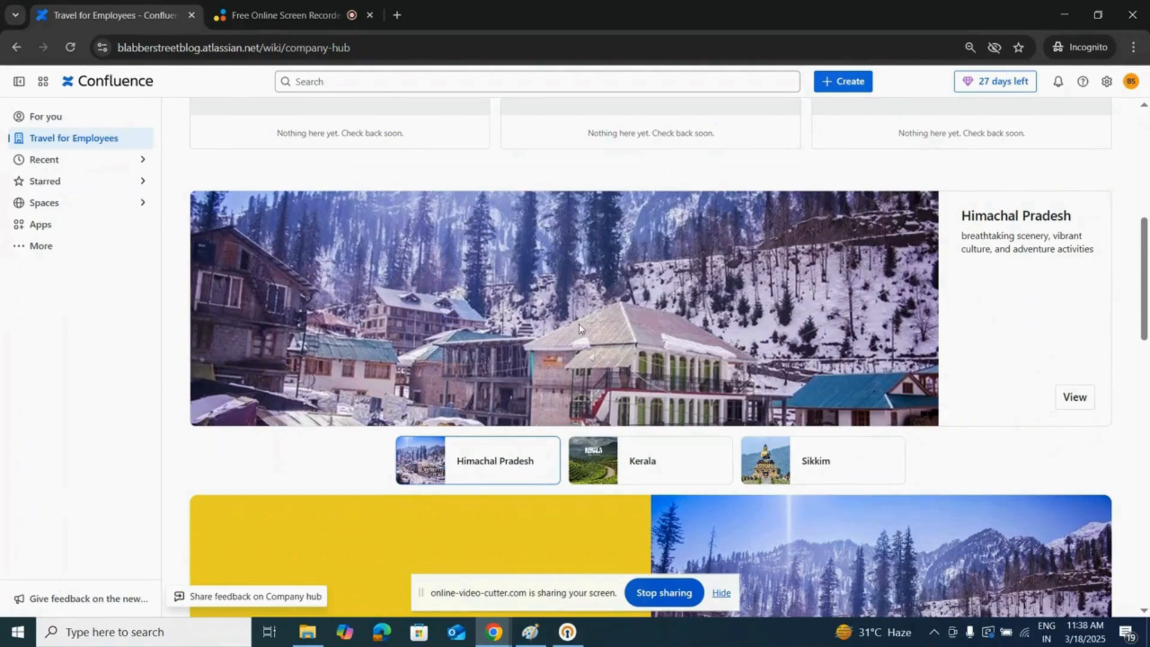
# Step: Open the Travel for Employees hub for editing and select the carousel that shows Himachal Pradesh, Kerala and Sikkim
pyautogui.scroll(1, 507, 306)
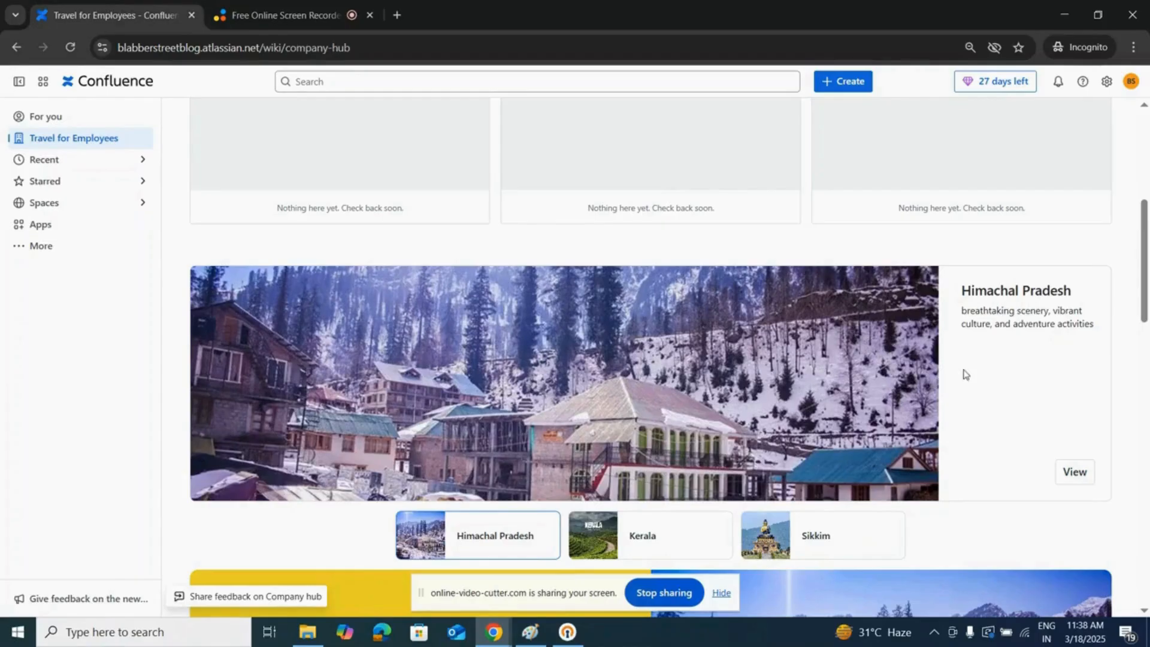
pyautogui.scroll(6, 962, 375)
pyautogui.click(1111, 133)
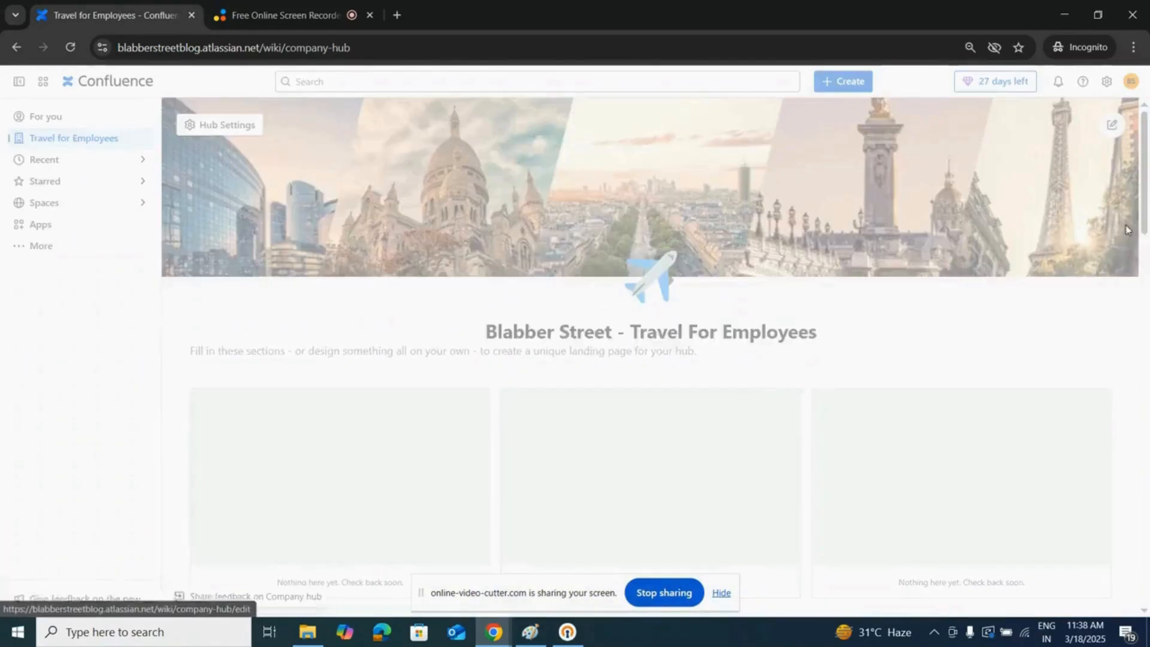
pyautogui.scroll(-4, 982, 258)
pyautogui.scroll(-3, 985, 253)
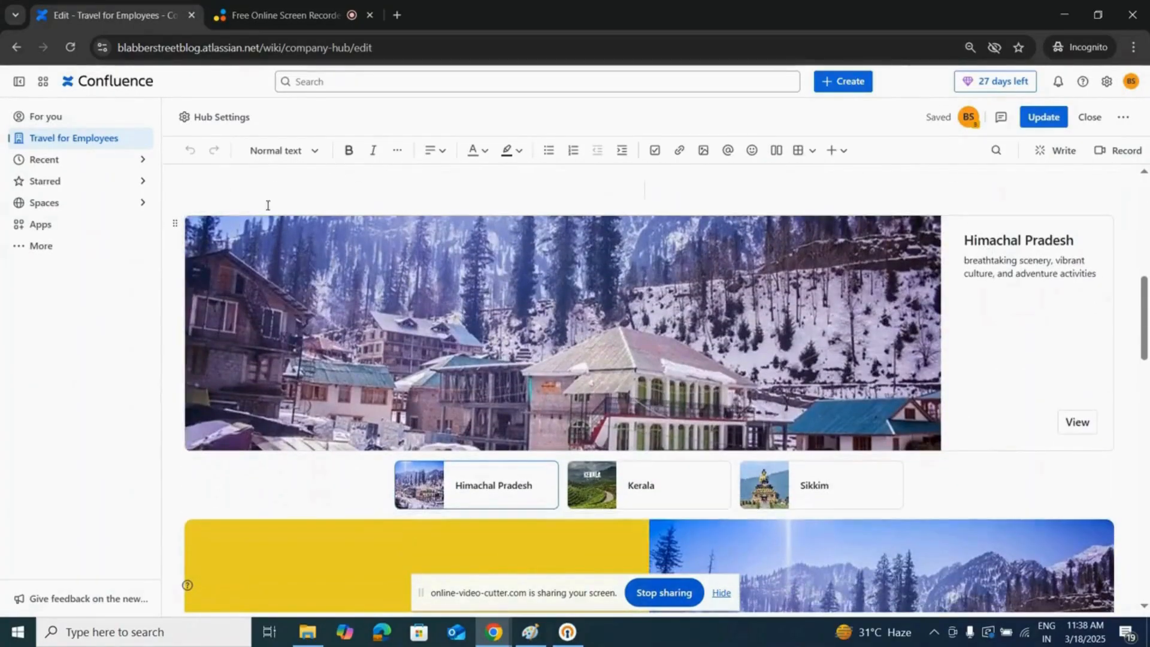
pyautogui.click(563, 362)
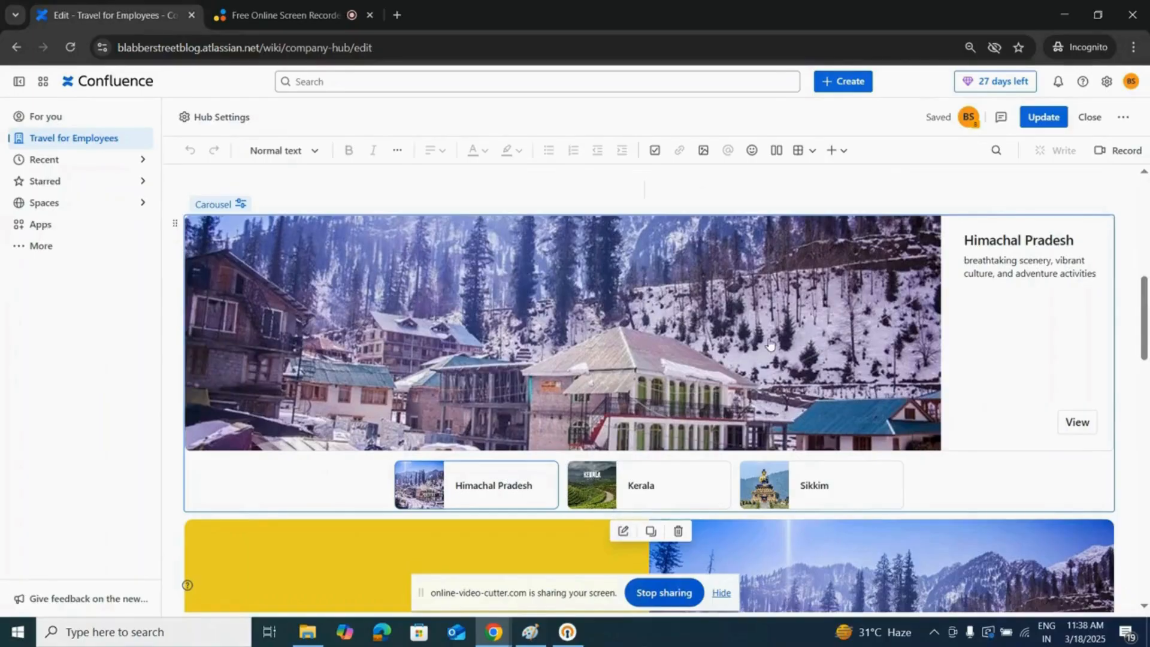
# Step: Search the insertable page elements for "car" to find the Carousel element, without inserting it
pyautogui.click(841, 157)
pyautogui.write('car')
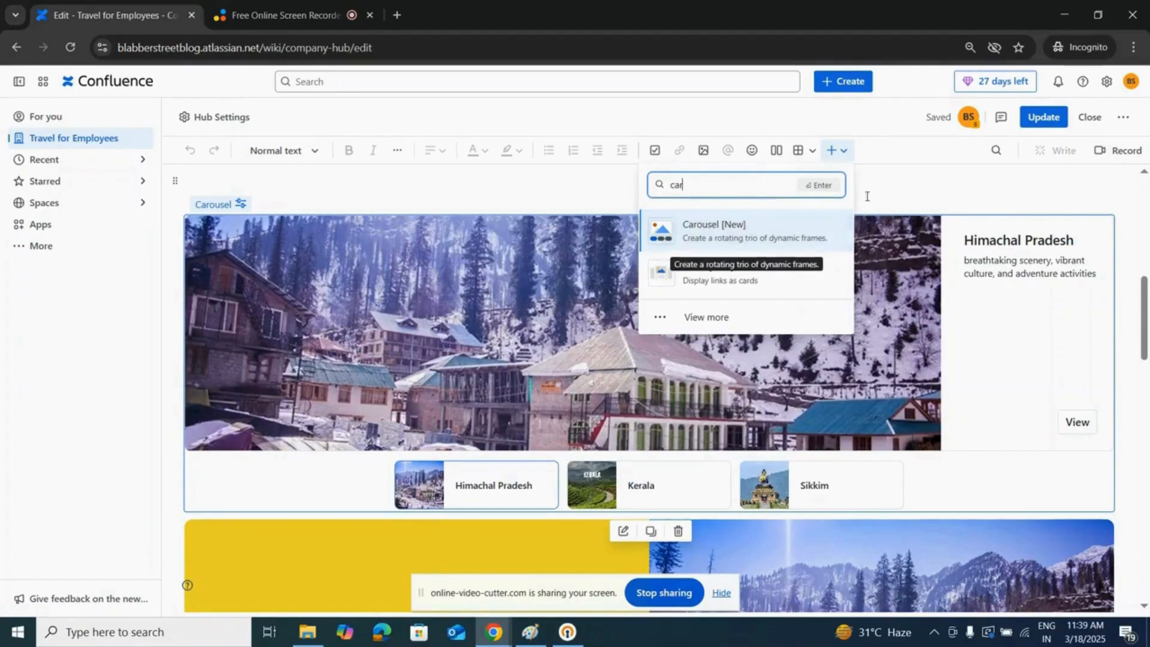
pyautogui.click(667, 349)
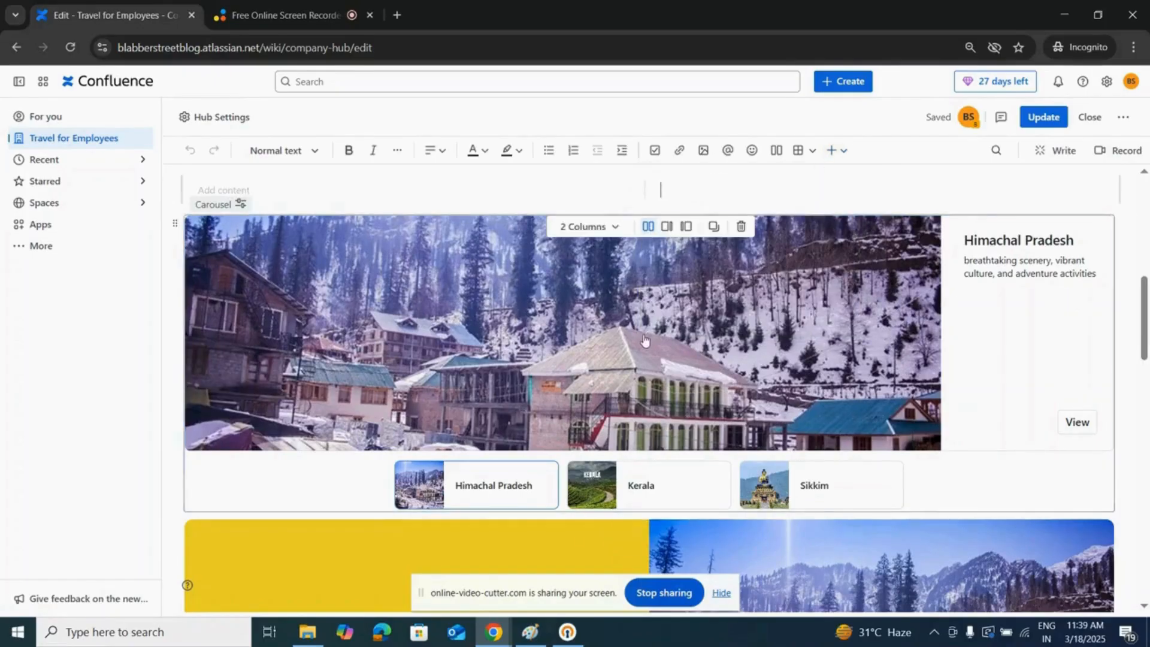
# Step: Open the carousel's settings and reorder its cards to Sikkim, Himachal Pradesh, Kerala
pyautogui.click(622, 531)
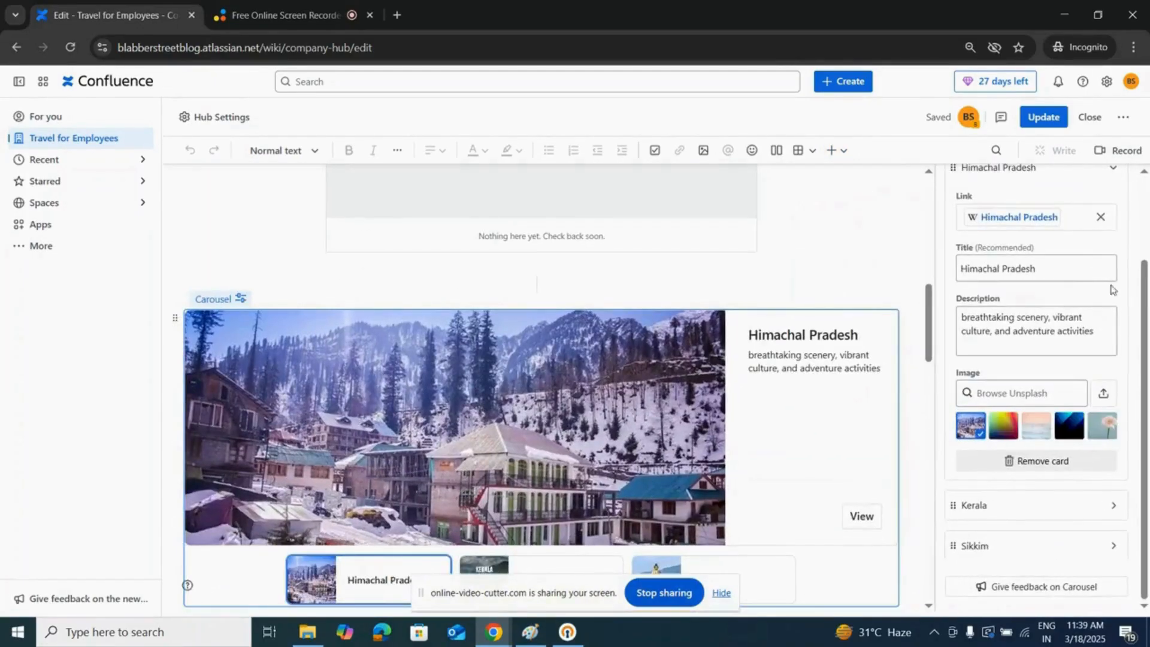
pyautogui.scroll(3, 1073, 269)
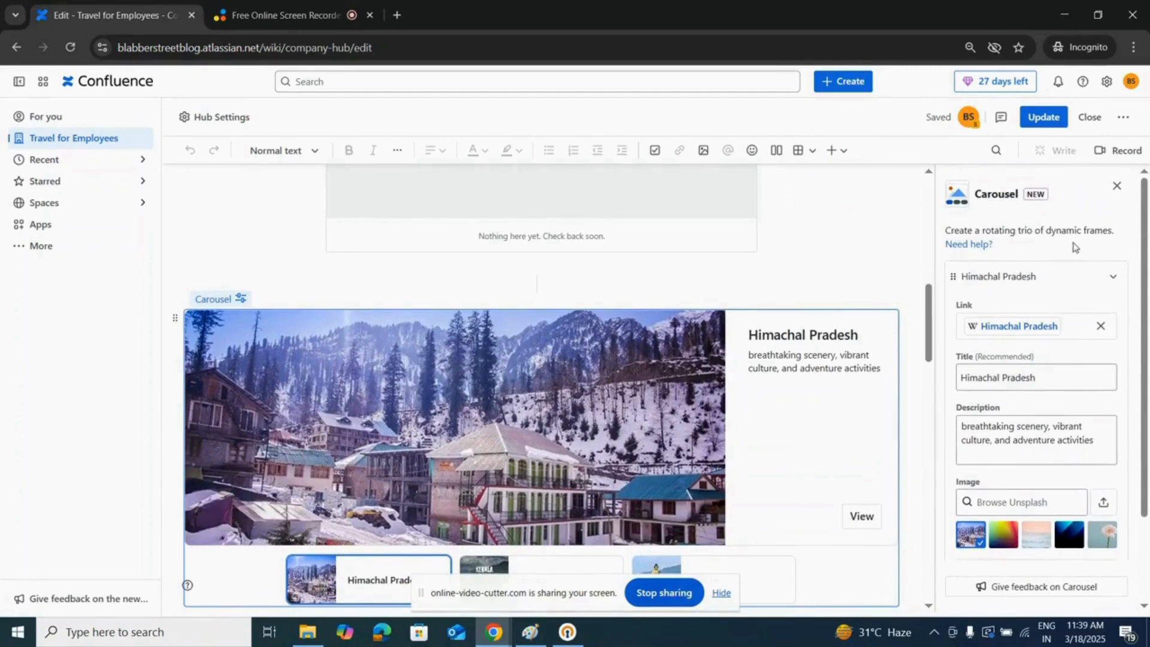
pyautogui.click(1115, 278)
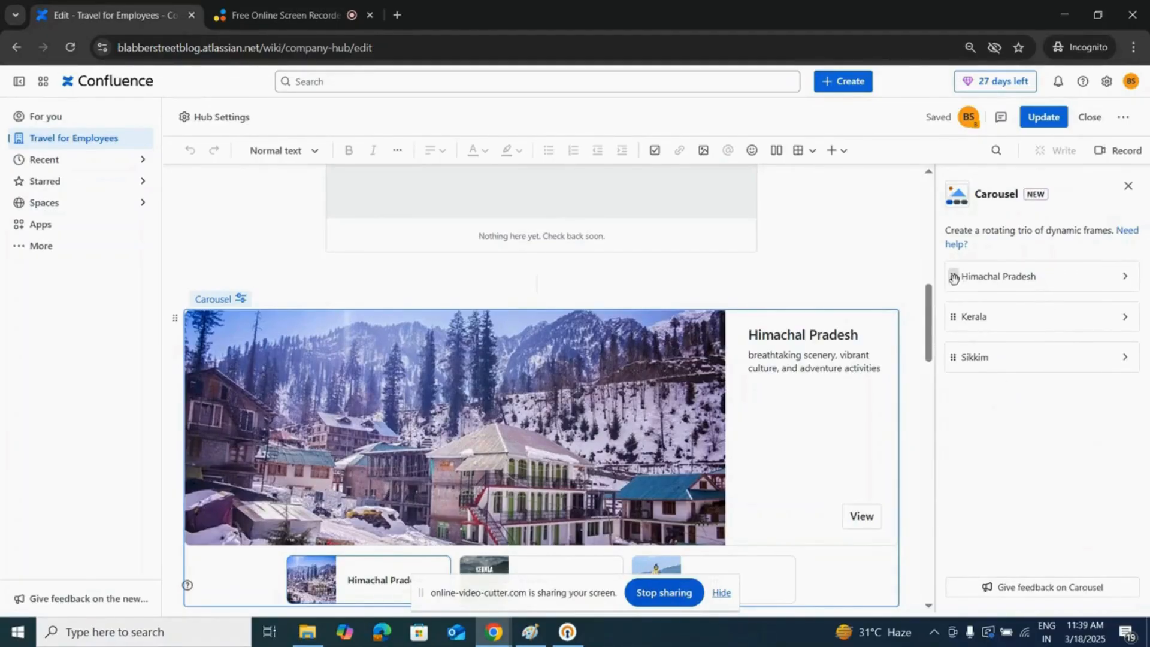
pyautogui.moveTo(956, 279); pyautogui.dragTo(956, 403)
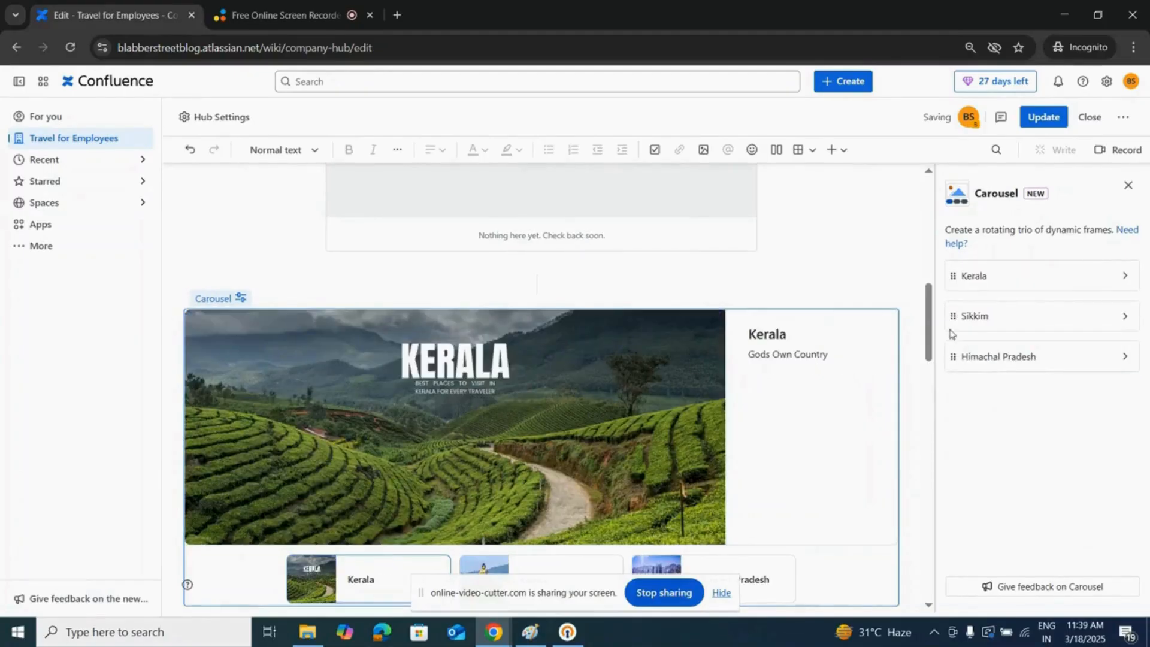
pyautogui.moveTo(953, 275); pyautogui.dragTo(958, 377)
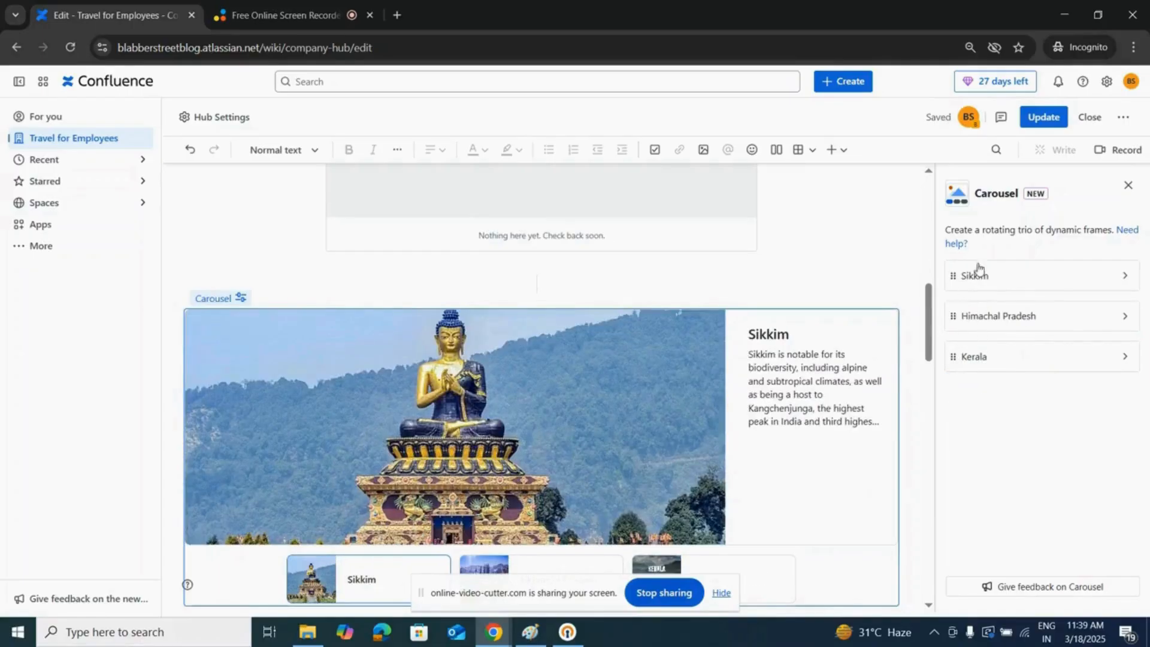
# Step: Start adding a link to the Sikkim carousel card and open Sikkim's Wikipedia article in a new browser tab by searching for "sikkim"
pyautogui.click(1067, 284)
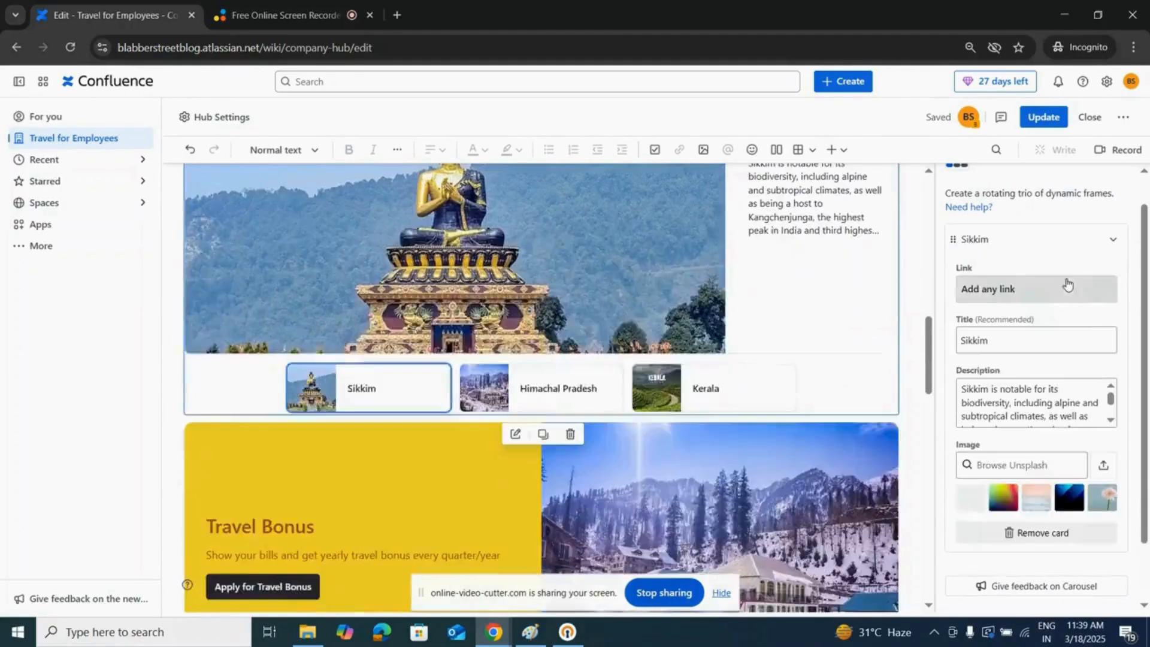
pyautogui.click(999, 293)
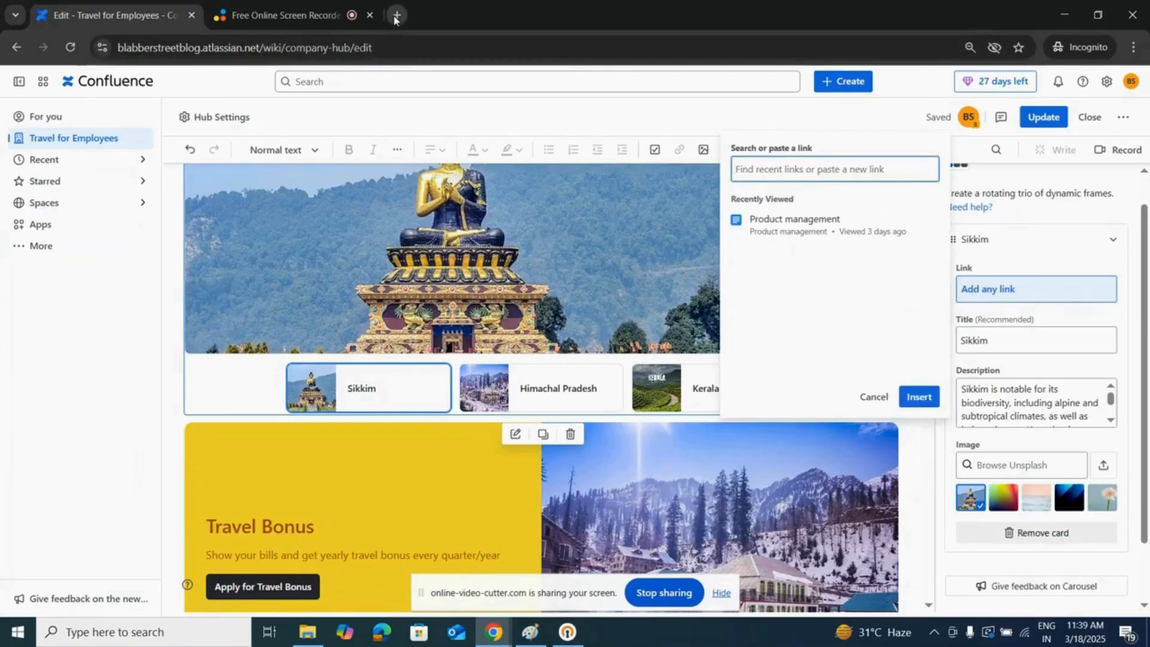
pyautogui.click(396, 15)
pyautogui.write('s')
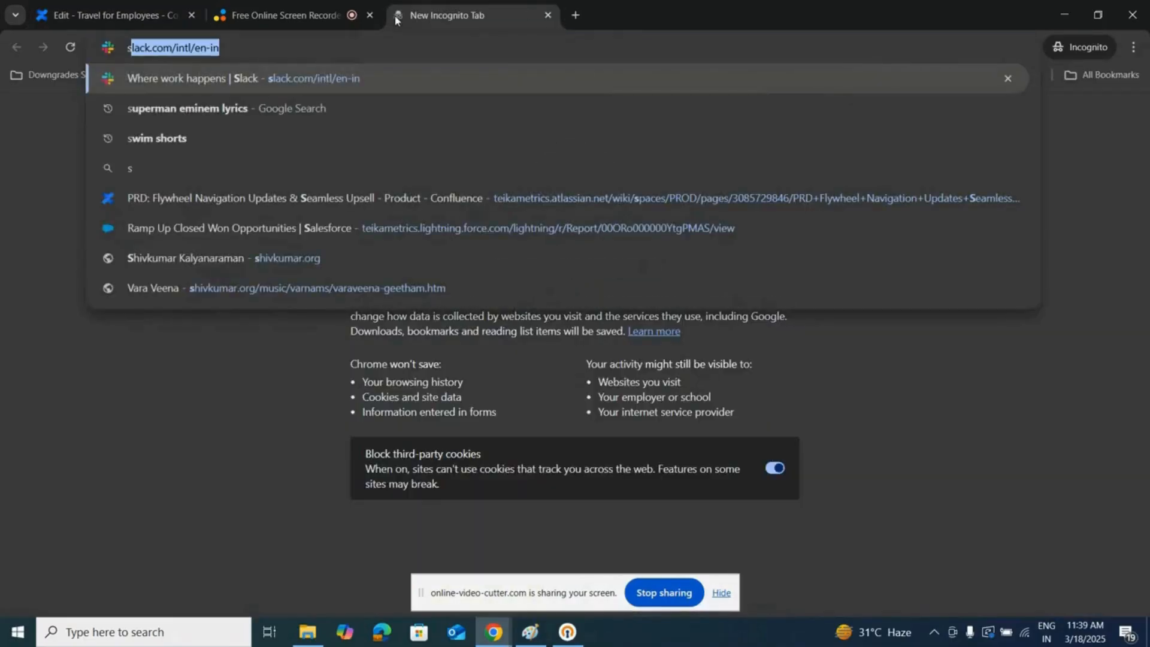
pyautogui.write('ikkim')
pyautogui.press('Return')
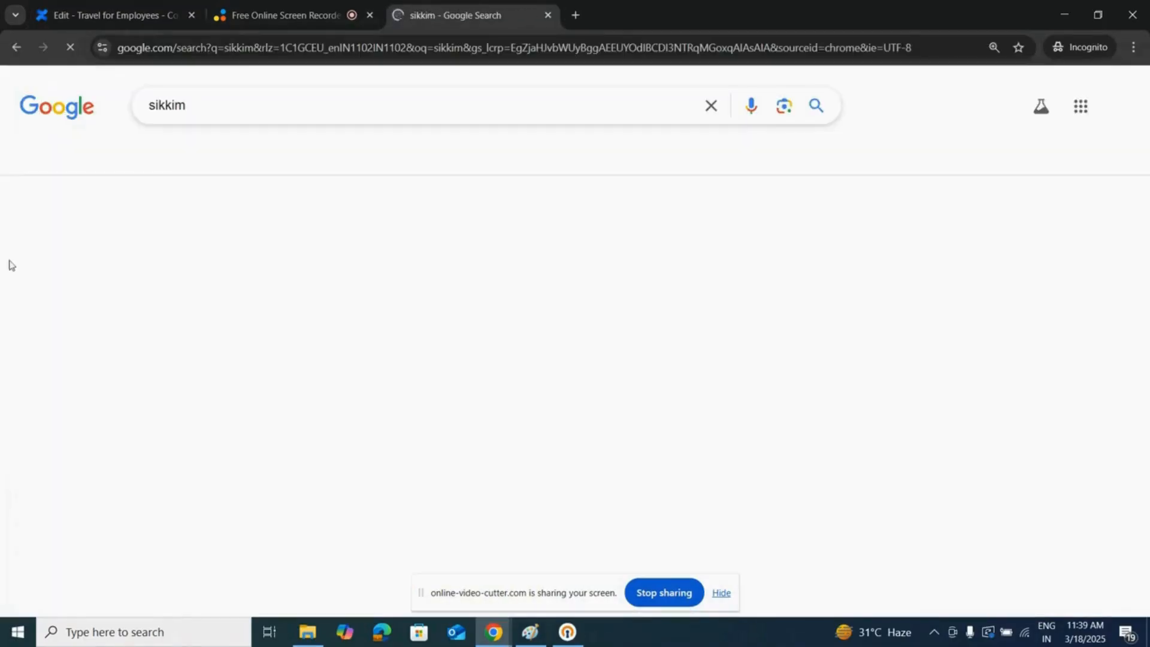
pyautogui.scroll(-5, 183, 322)
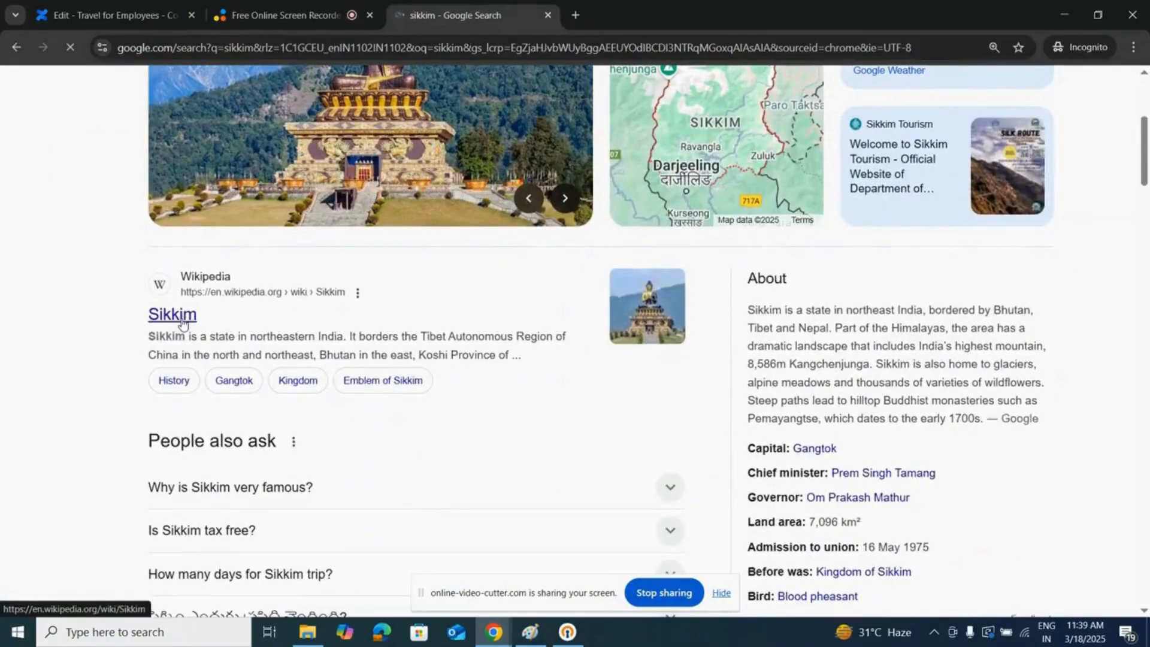
pyautogui.click(182, 322)
pyautogui.click(227, 39)
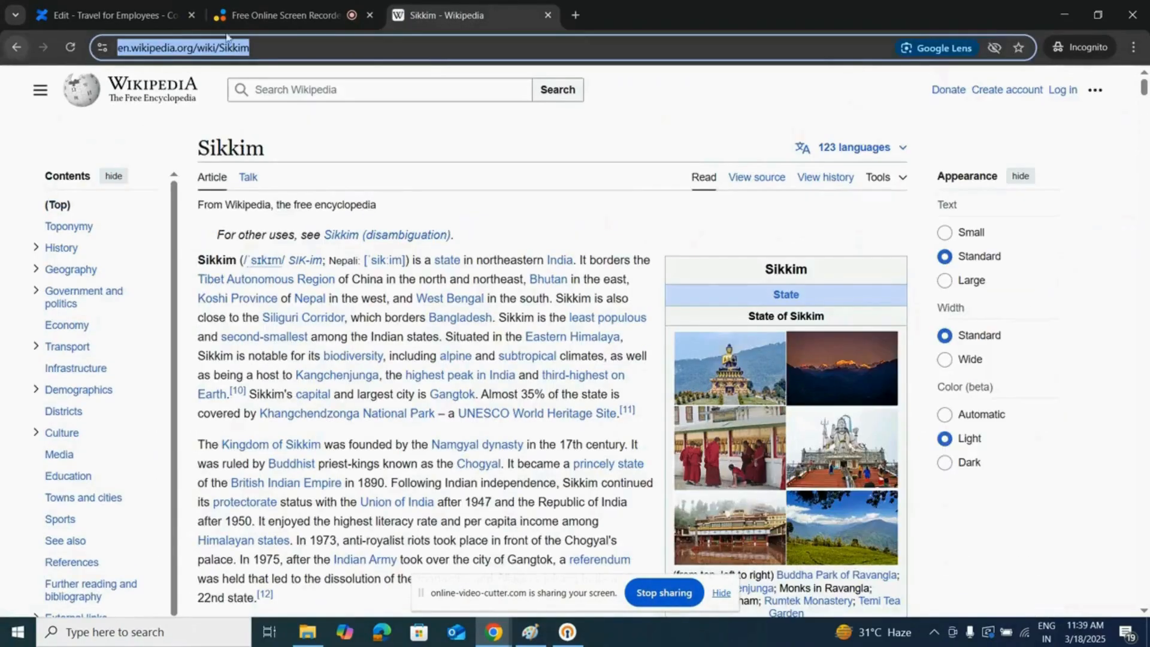
pyautogui.click(239, 15)
pyautogui.click(170, 18)
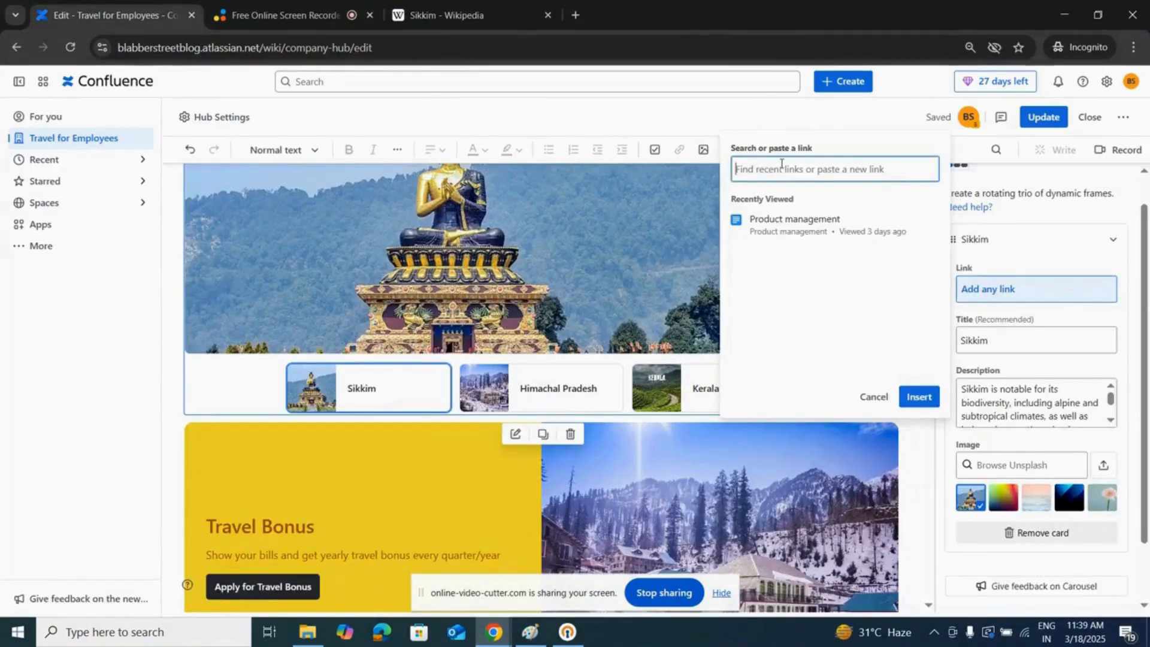
pyautogui.click(497, 5)
pyautogui.click(476, 55)
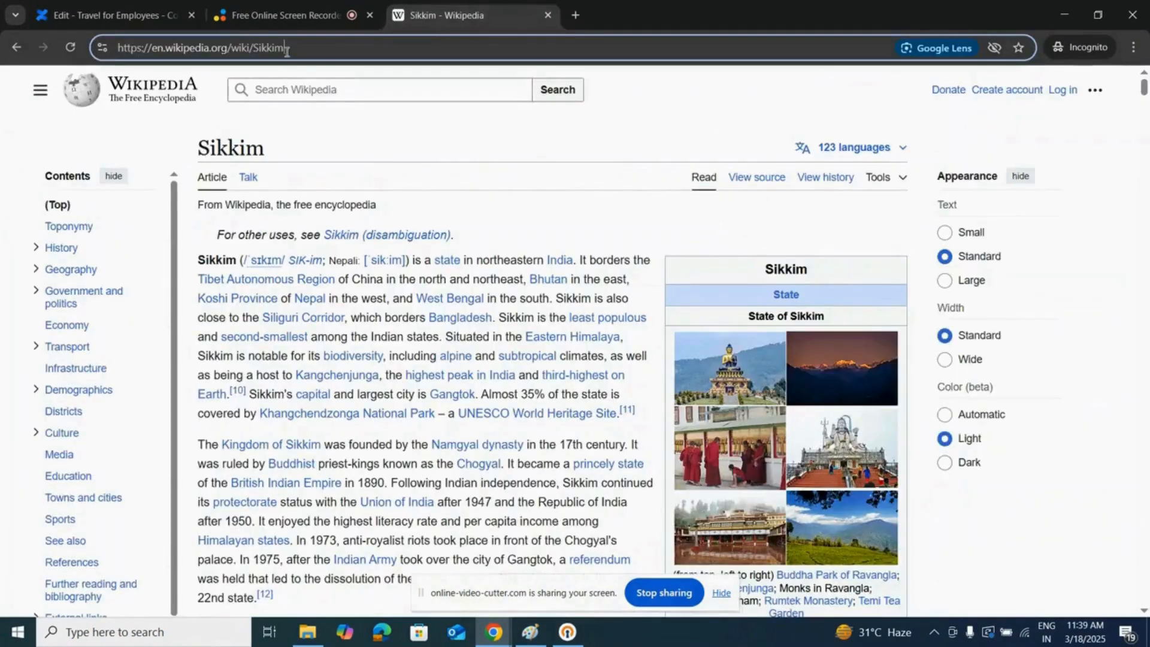
pyautogui.moveTo(476, 55); pyautogui.dragTo(117, 48)
pyautogui.hotkey('ctrl', 'c')
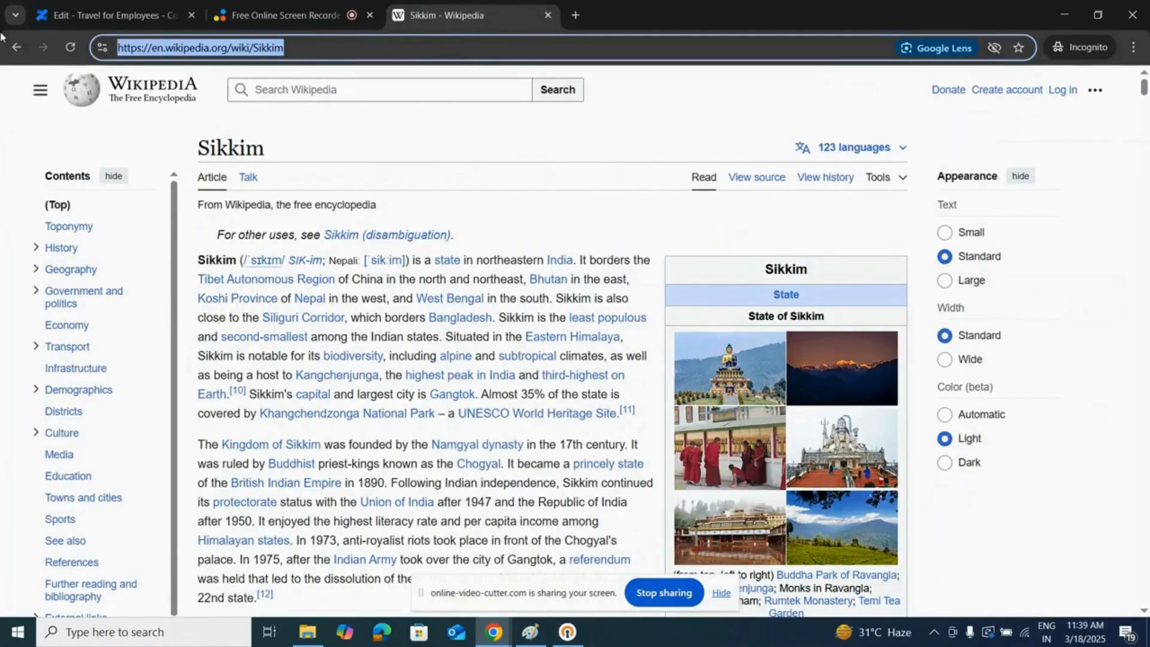
pyautogui.click(118, 13)
pyautogui.click(851, 174)
pyautogui.hotkey('ctrl', 'v')
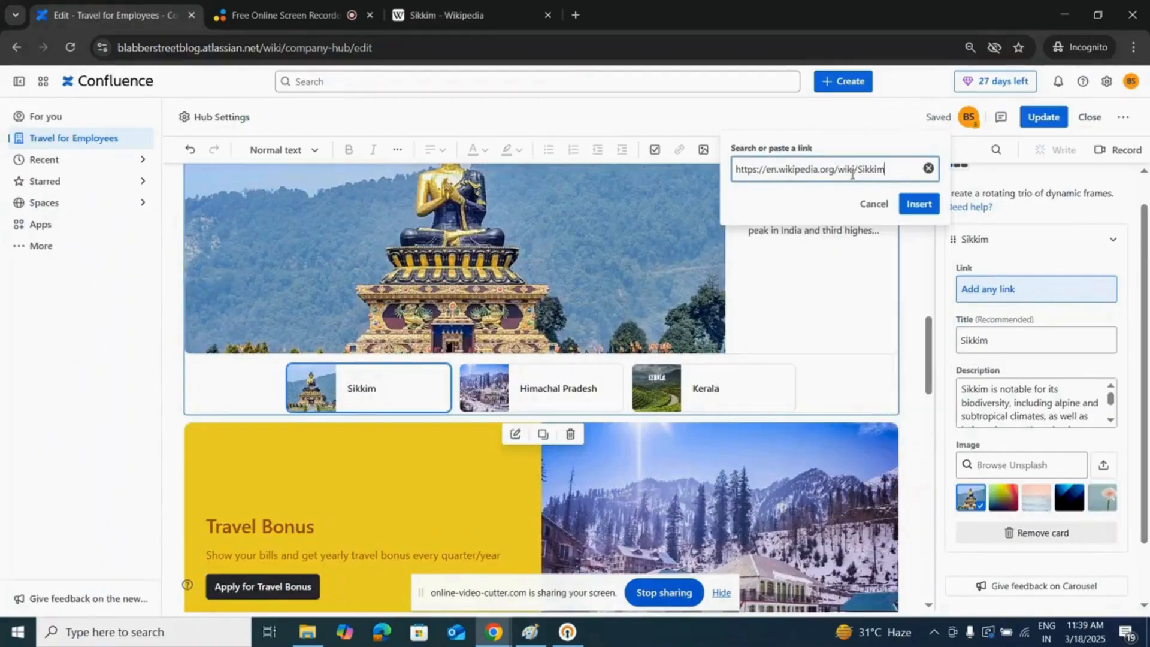
pyautogui.click(916, 203)
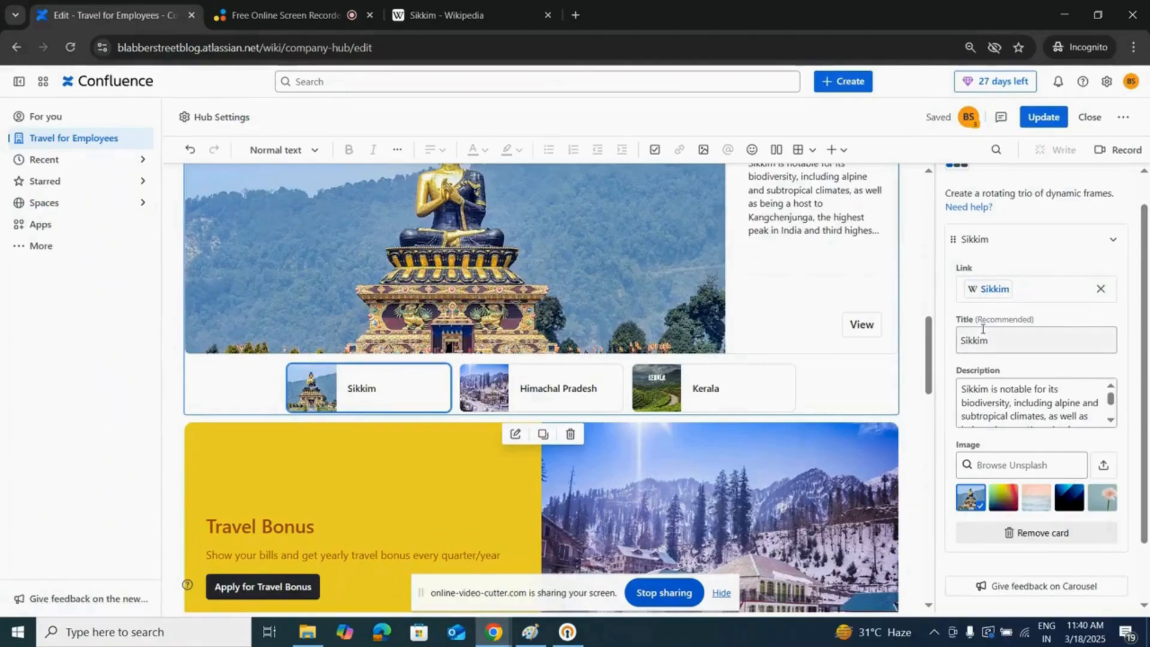
# Step: Change the Sikkim card's title to "Sikkim Travel" and collapse its settings
pyautogui.click(1017, 345)
pyautogui.write('Tr')
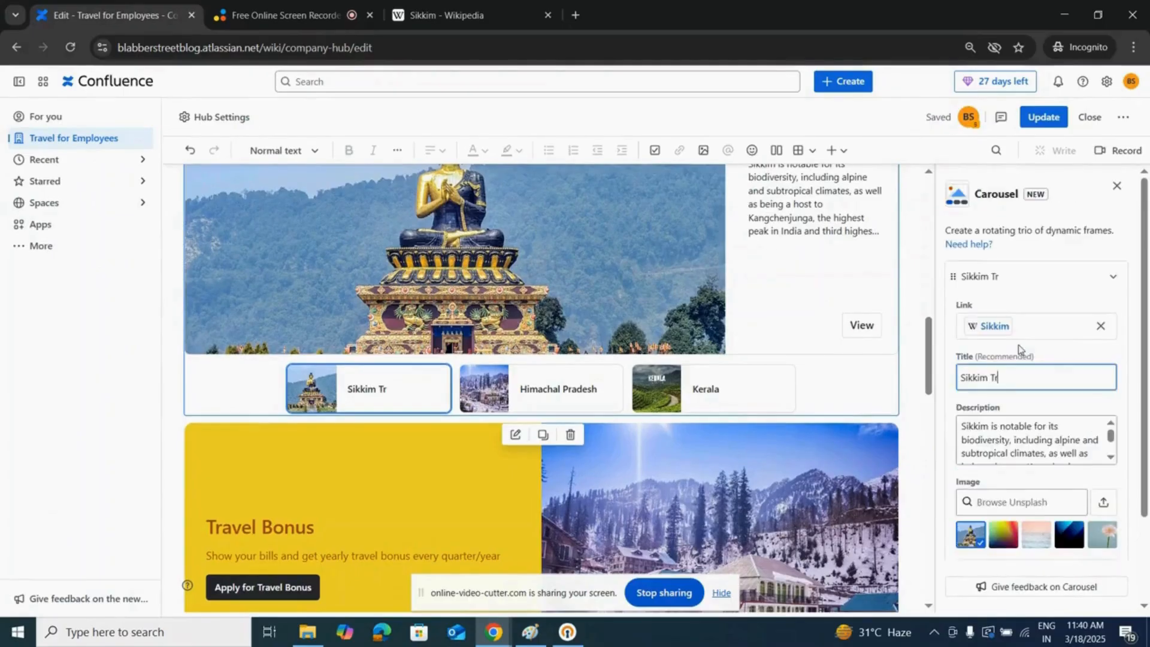
pyautogui.write('avel')
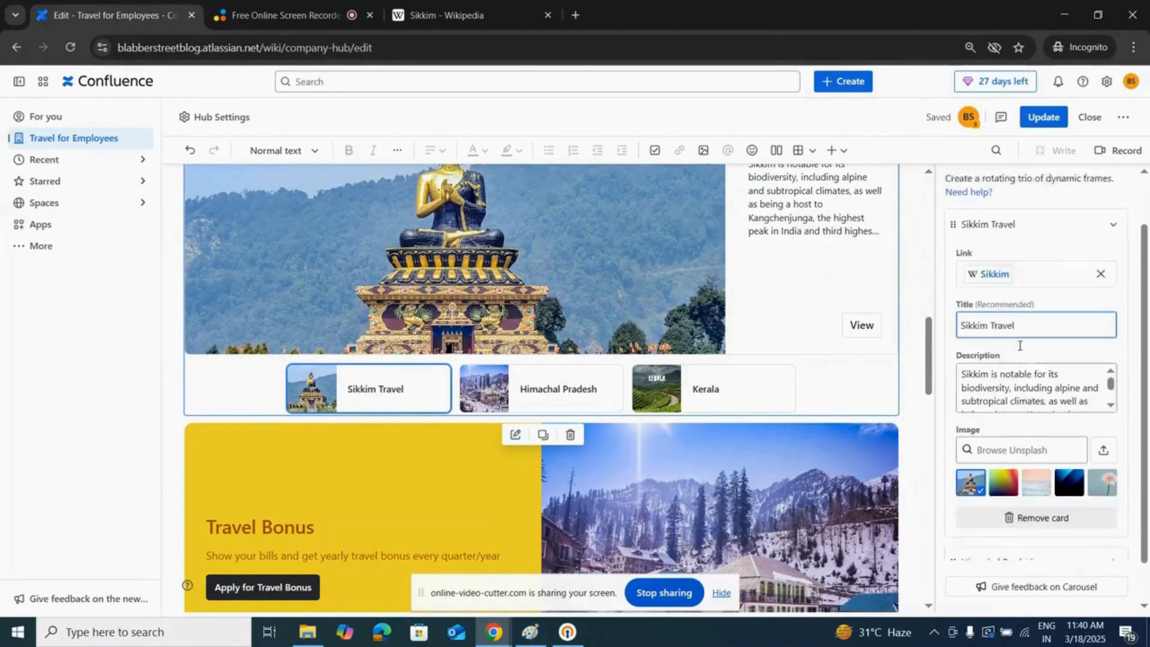
pyautogui.scroll(-1, 1030, 371)
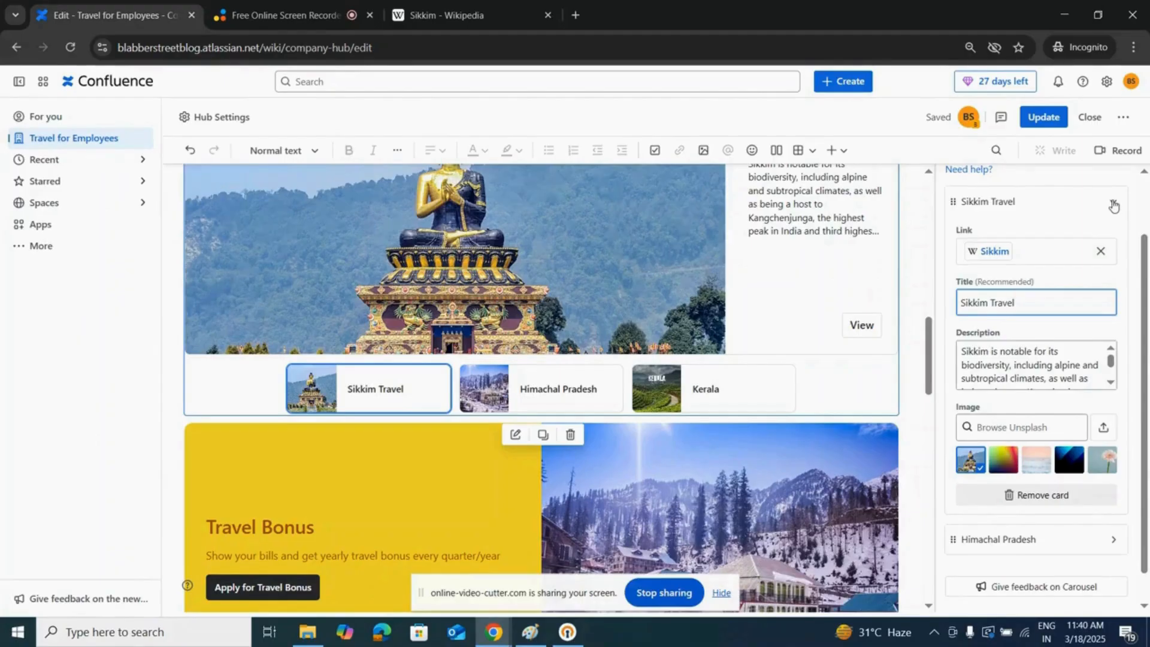
pyautogui.click(1113, 206)
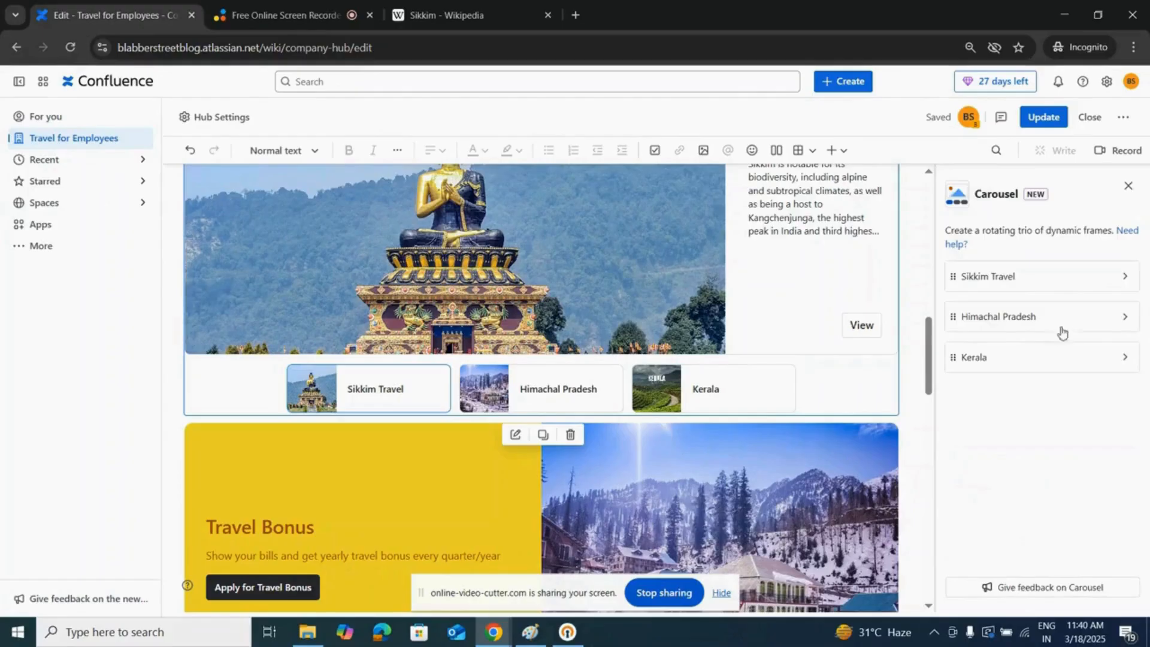
# Step: Review the settings of the Himachal Pradesh and Kerala carousel cards, and publish the hub update
pyautogui.click(1124, 317)
pyautogui.scroll(-1, 1009, 357)
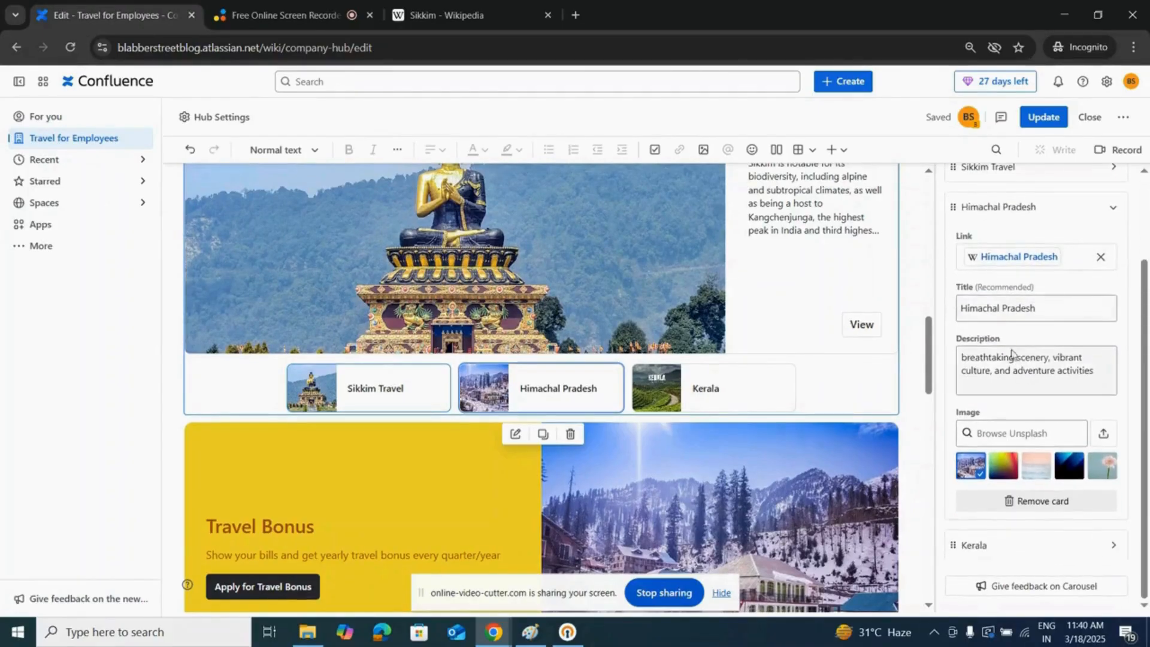
pyautogui.click(1112, 207)
pyautogui.click(1126, 352)
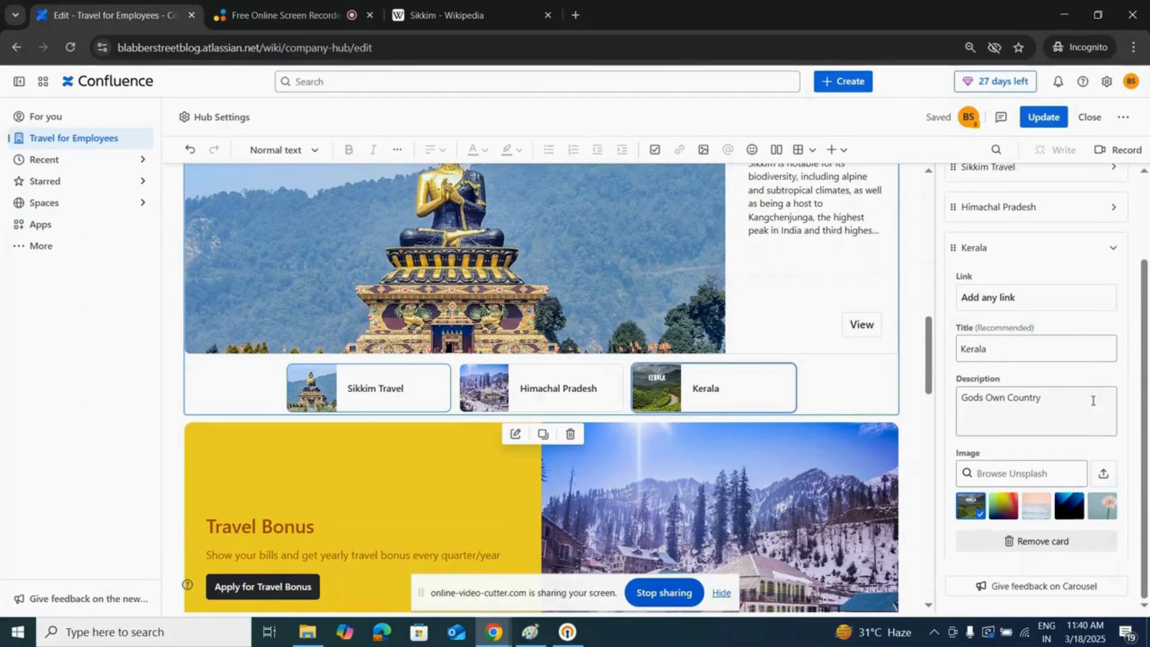
pyautogui.click(1113, 248)
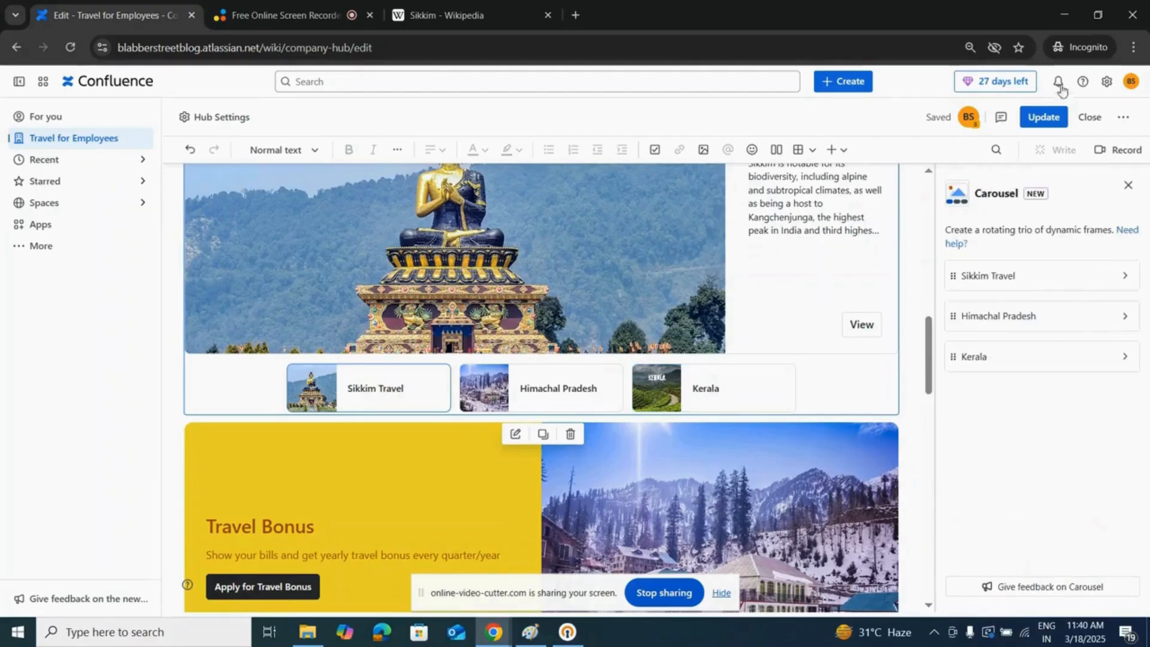
pyautogui.click(1044, 118)
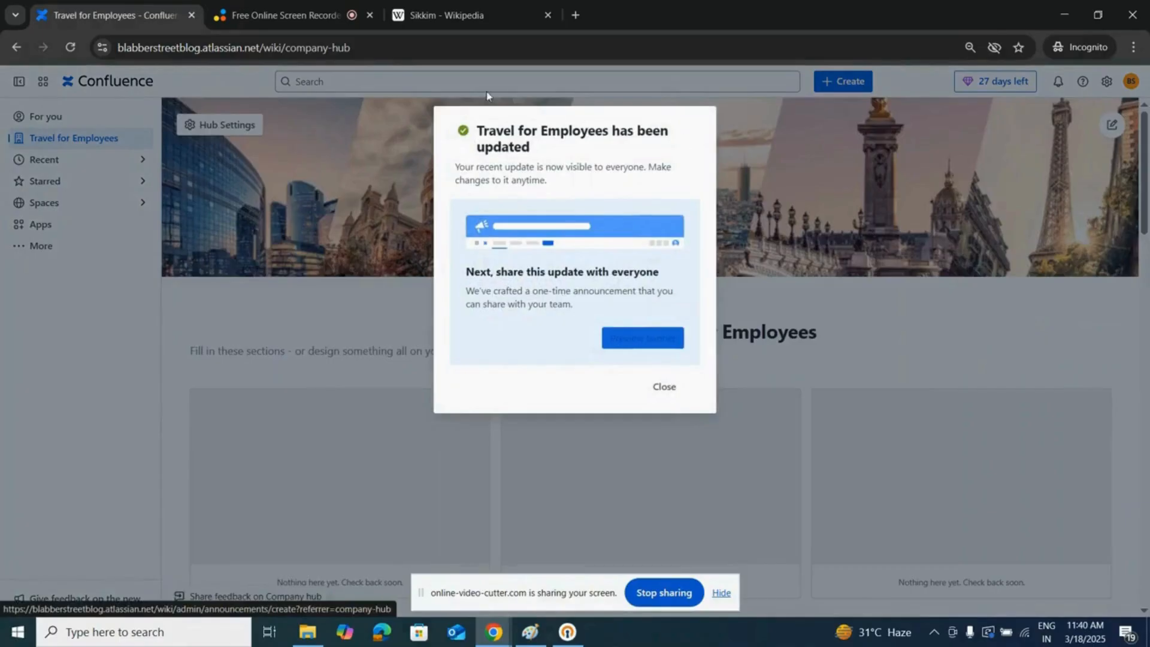
# Step: Dismiss the update confirmation, test the Sikkim Travel card's link on the published hub, and return to the hub page
pyautogui.click(660, 388)
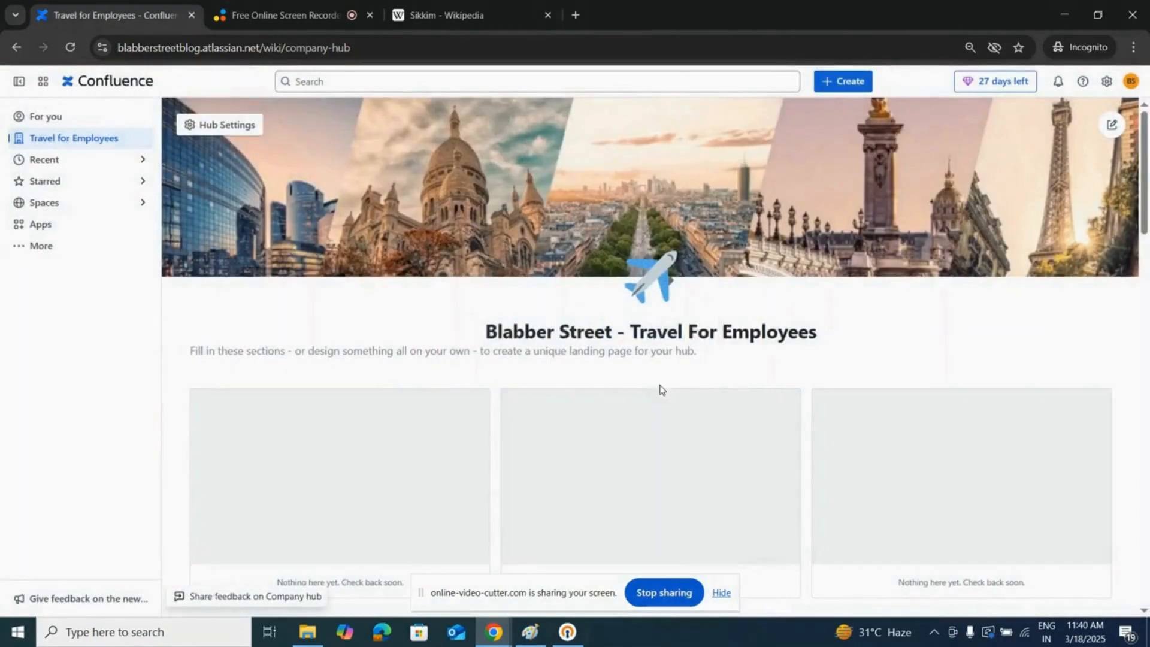
pyautogui.scroll(-2, 604, 274)
pyautogui.scroll(-6, 604, 274)
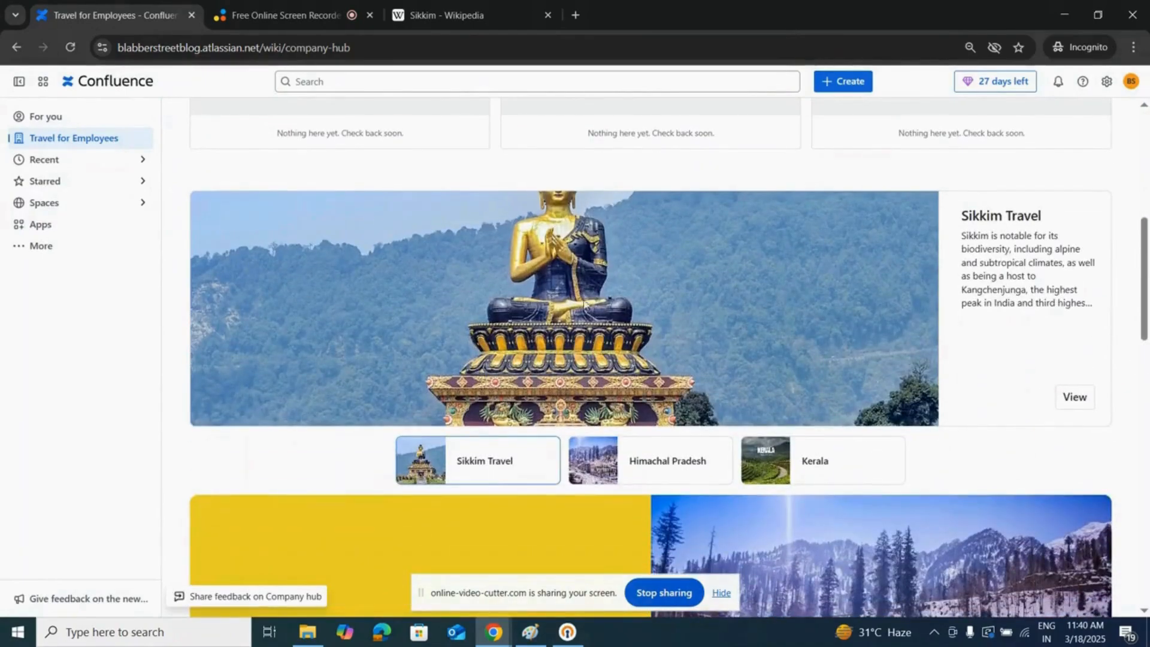
pyautogui.click(1070, 405)
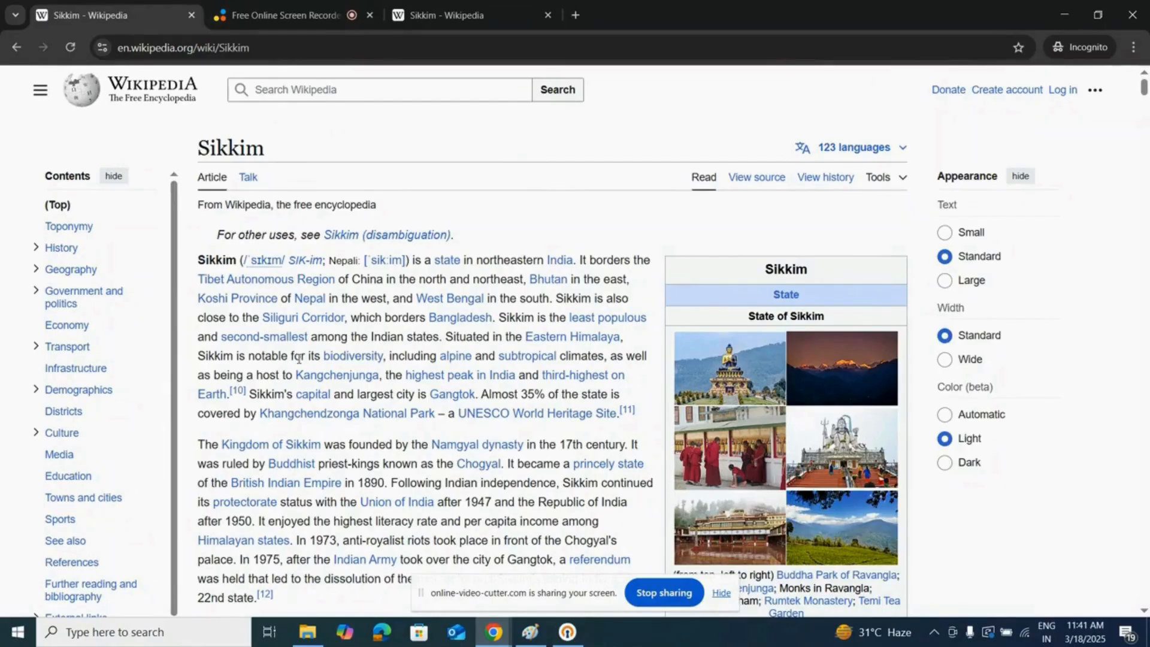
pyautogui.click(16, 47)
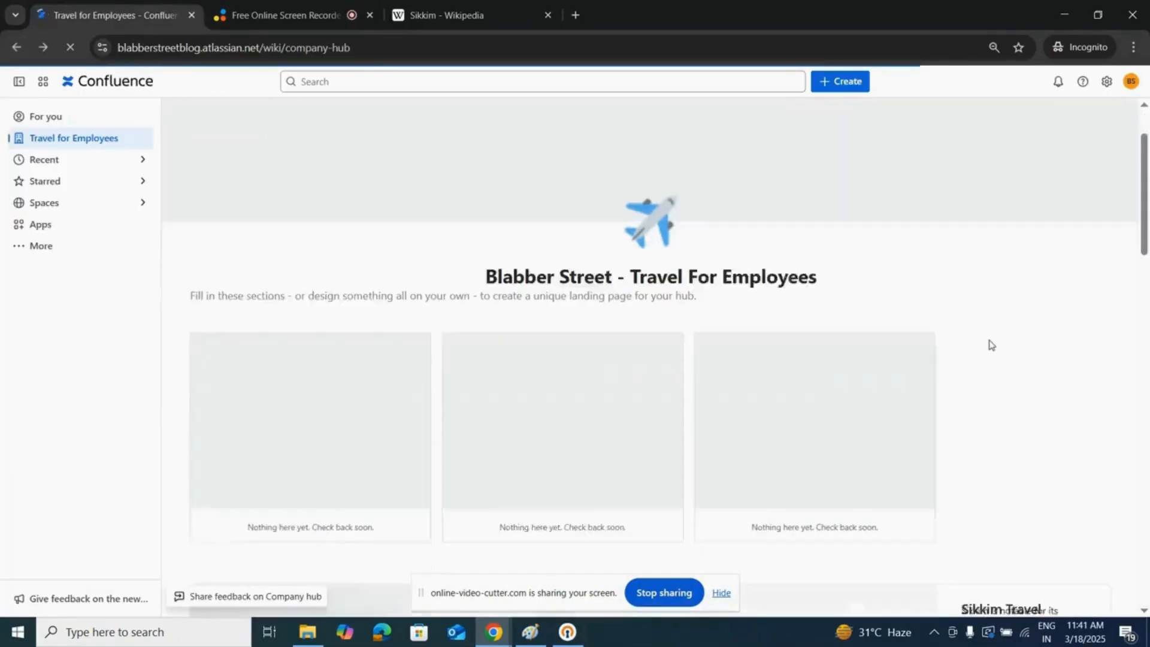
pyautogui.scroll(-5, 992, 345)
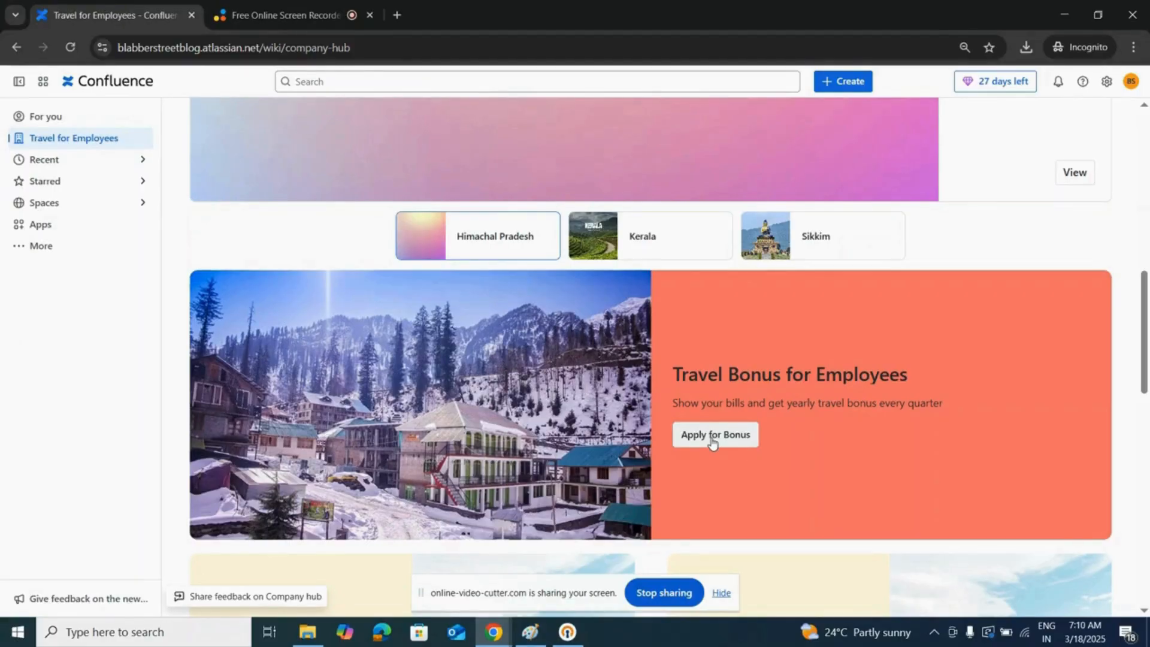
# Step: Open the hub in edit mode and open the settings of the "Travel Bonus for Employees" spotlight
pyautogui.scroll(1, 975, 407)
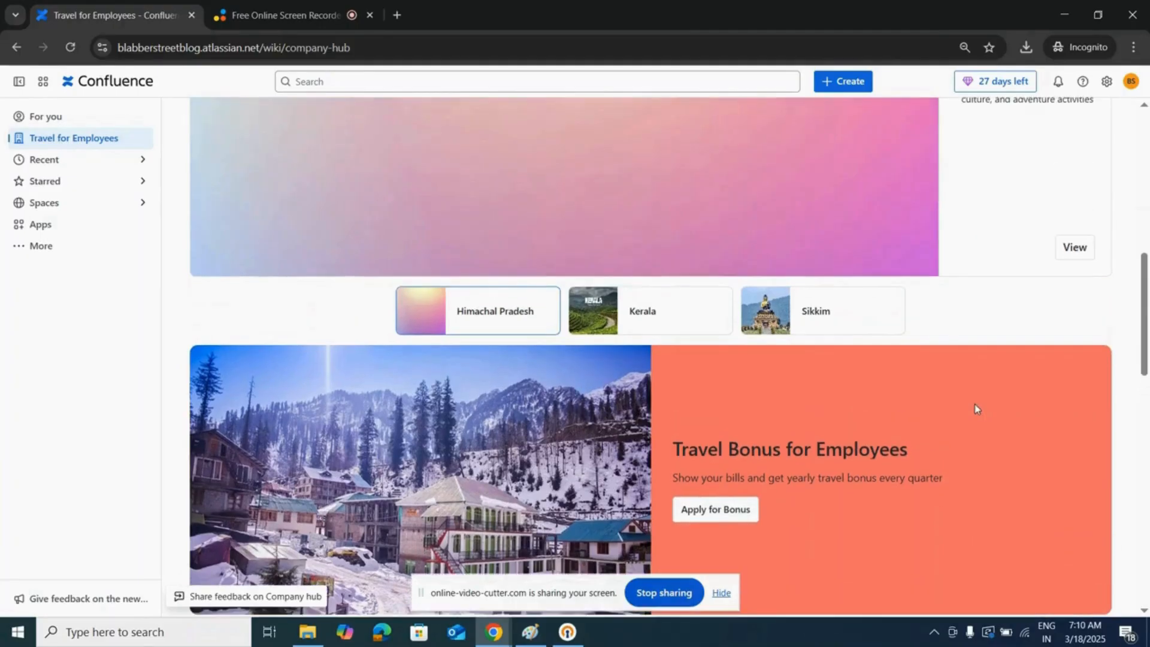
pyautogui.scroll(-1, 976, 408)
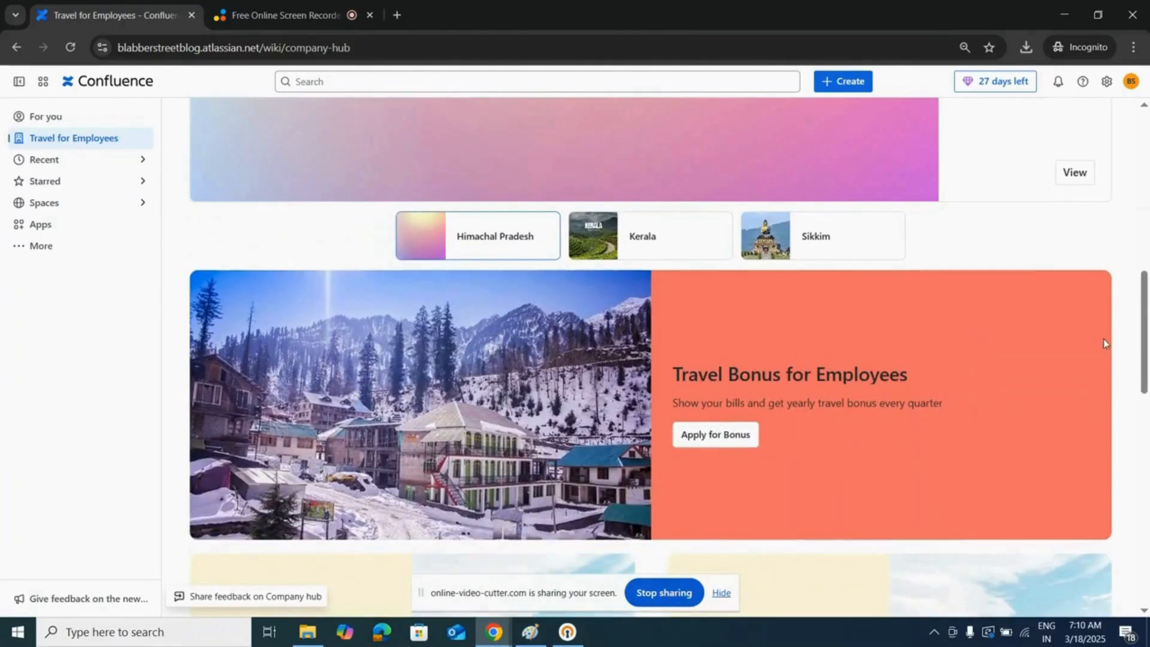
pyautogui.scroll(10, 1103, 338)
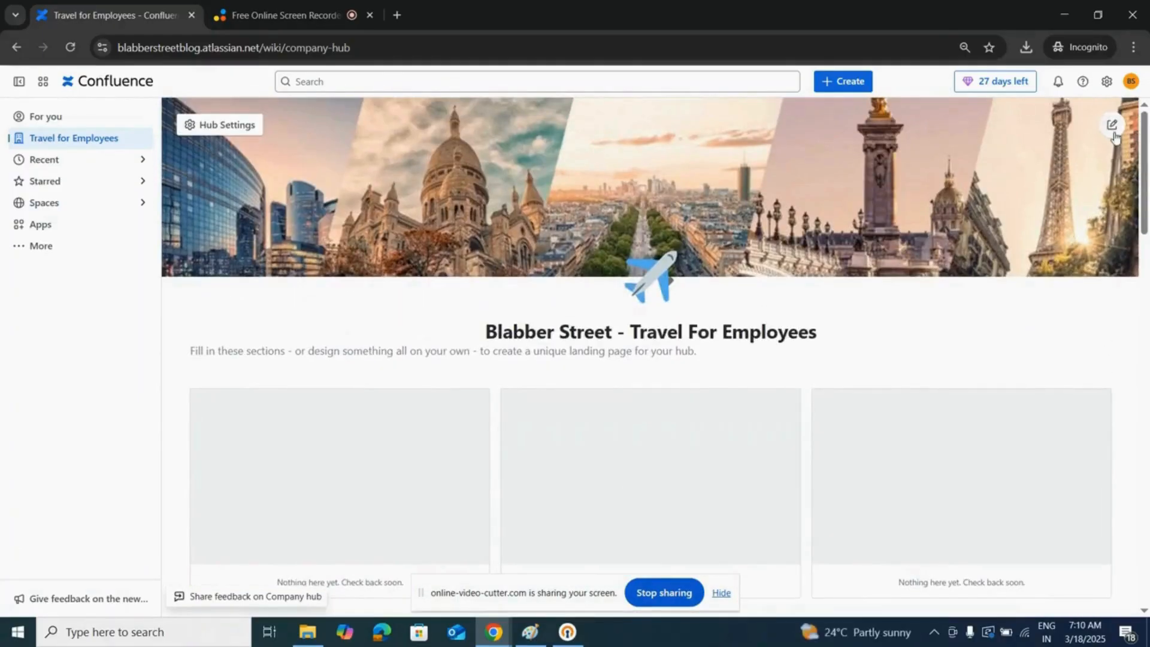
pyautogui.click(1112, 126)
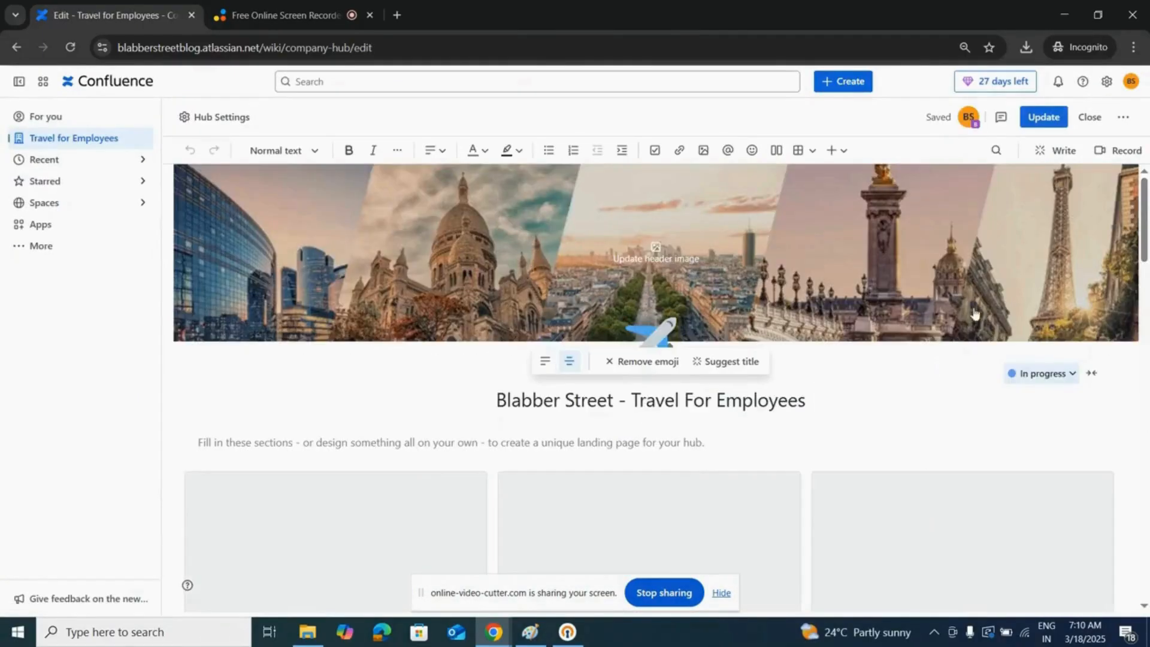
pyautogui.scroll(-12, 974, 312)
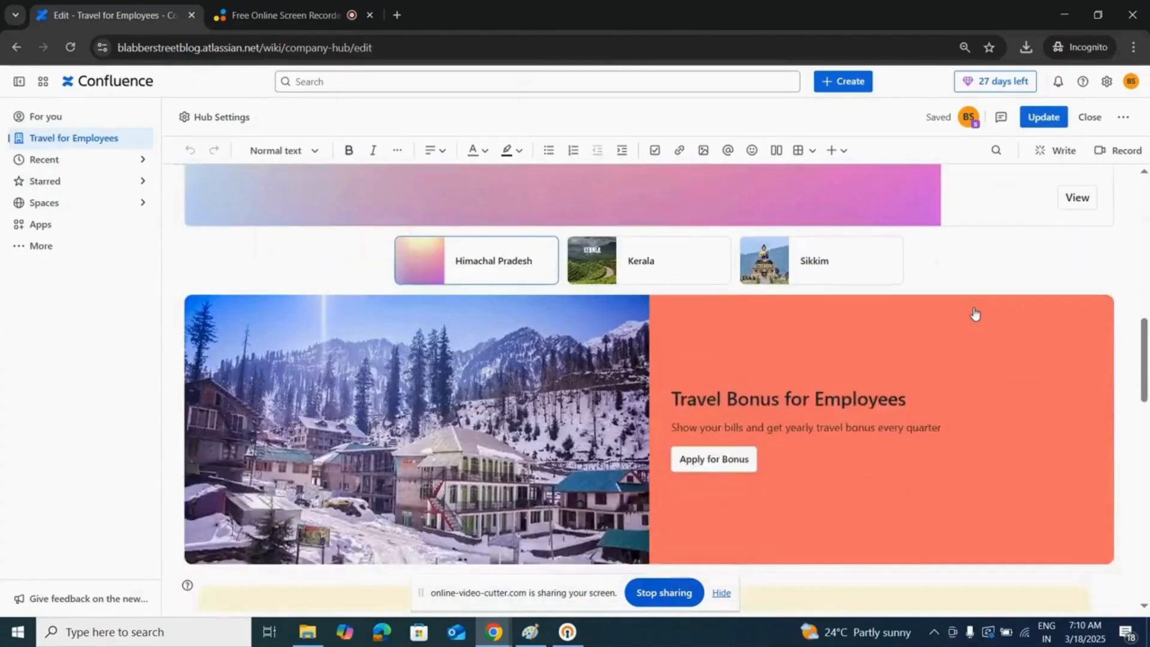
pyautogui.scroll(-3, 974, 312)
pyautogui.scroll(2, 234, 220)
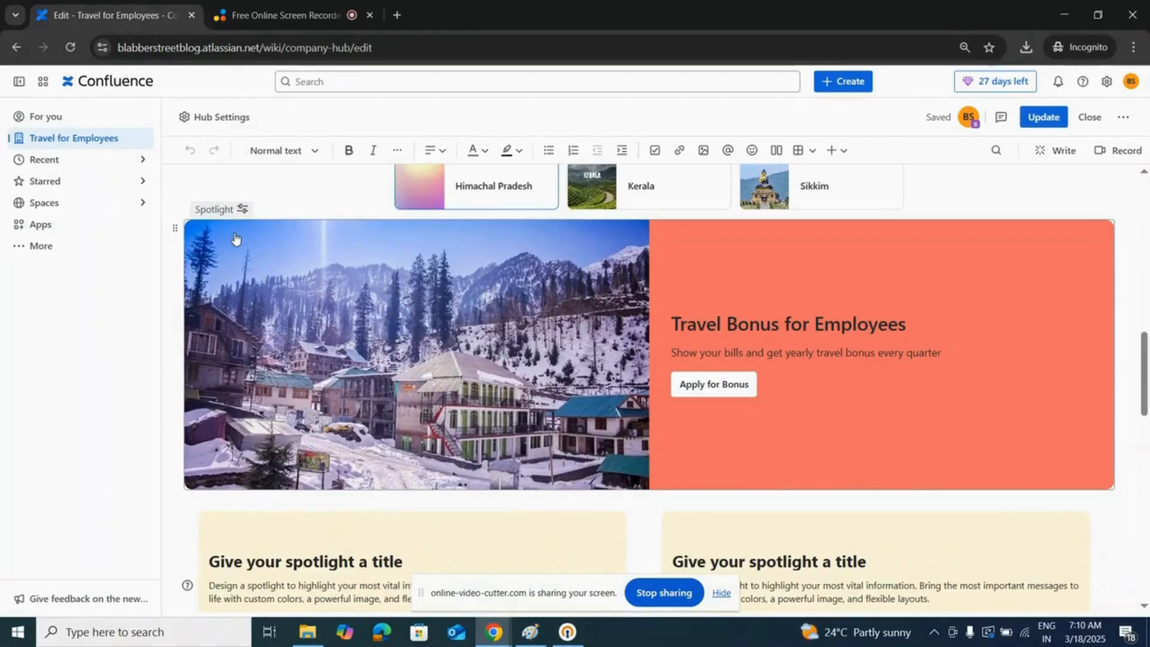
pyautogui.click(626, 358)
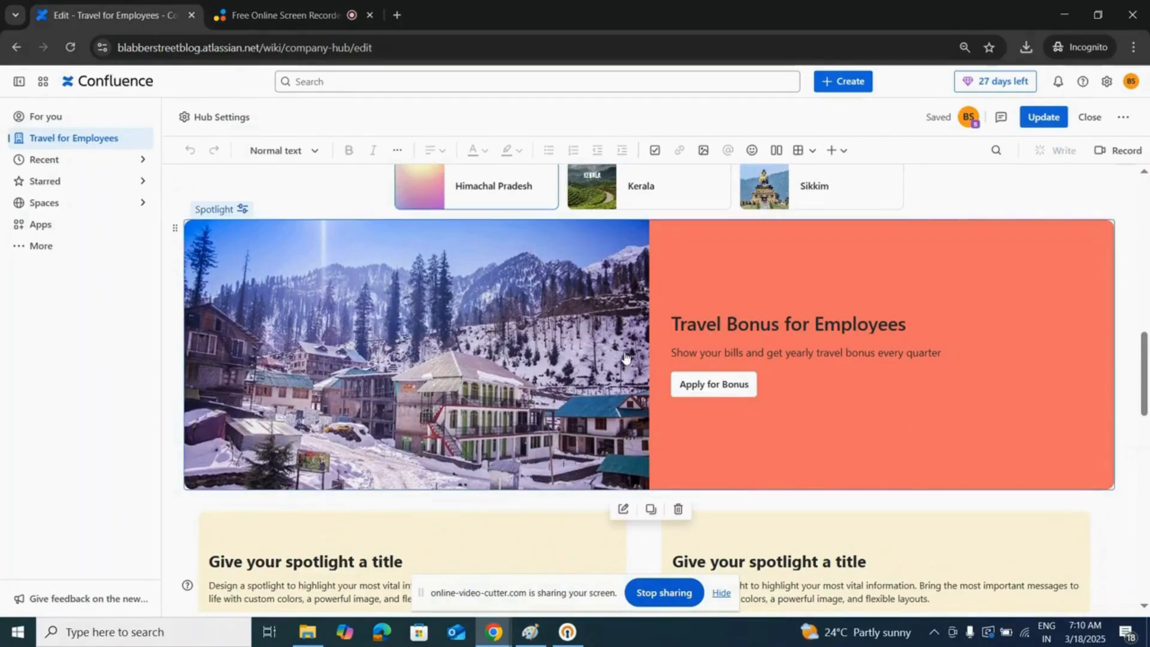
pyautogui.click(622, 508)
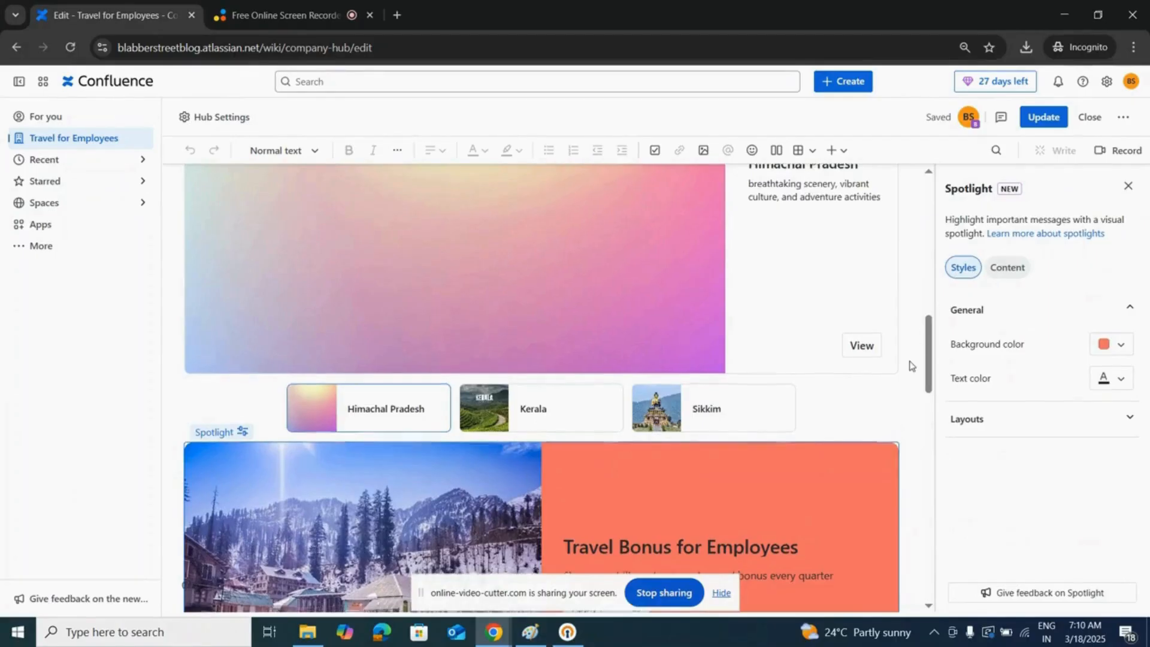
# Step: Try purple, yellow and green backgrounds for the "Travel Bonus for Employees" spotlight and set its background color to yellow
pyautogui.scroll(-1, 868, 367)
pyautogui.scroll(-2, 698, 421)
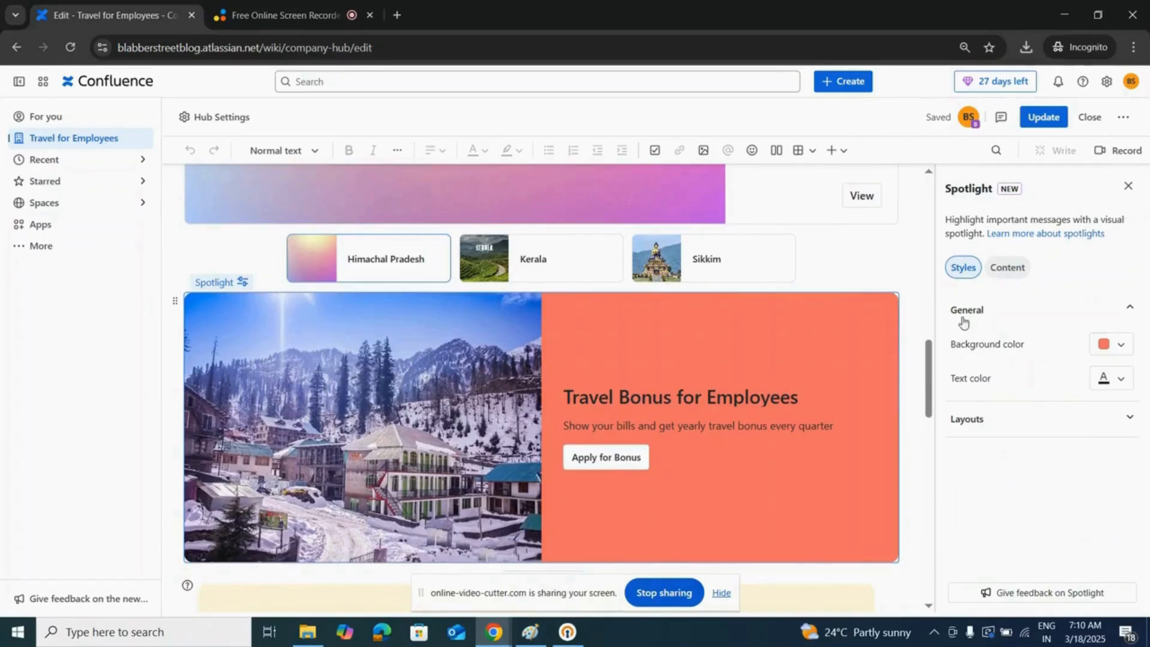
pyautogui.click(1113, 346)
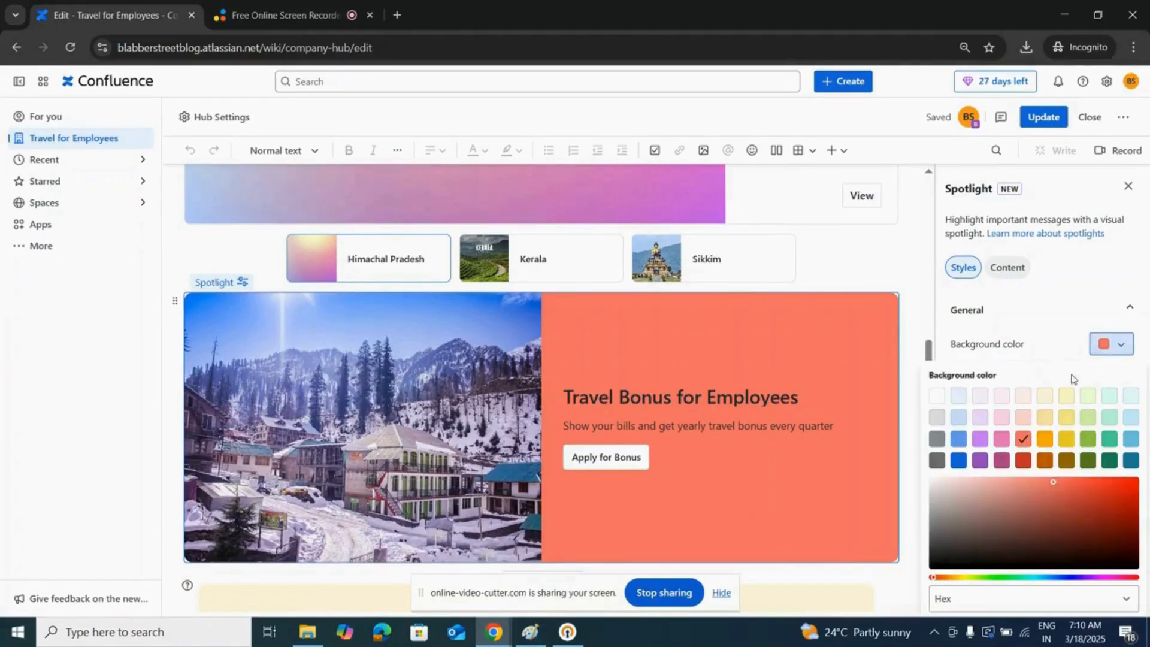
pyautogui.click(982, 446)
pyautogui.click(1067, 446)
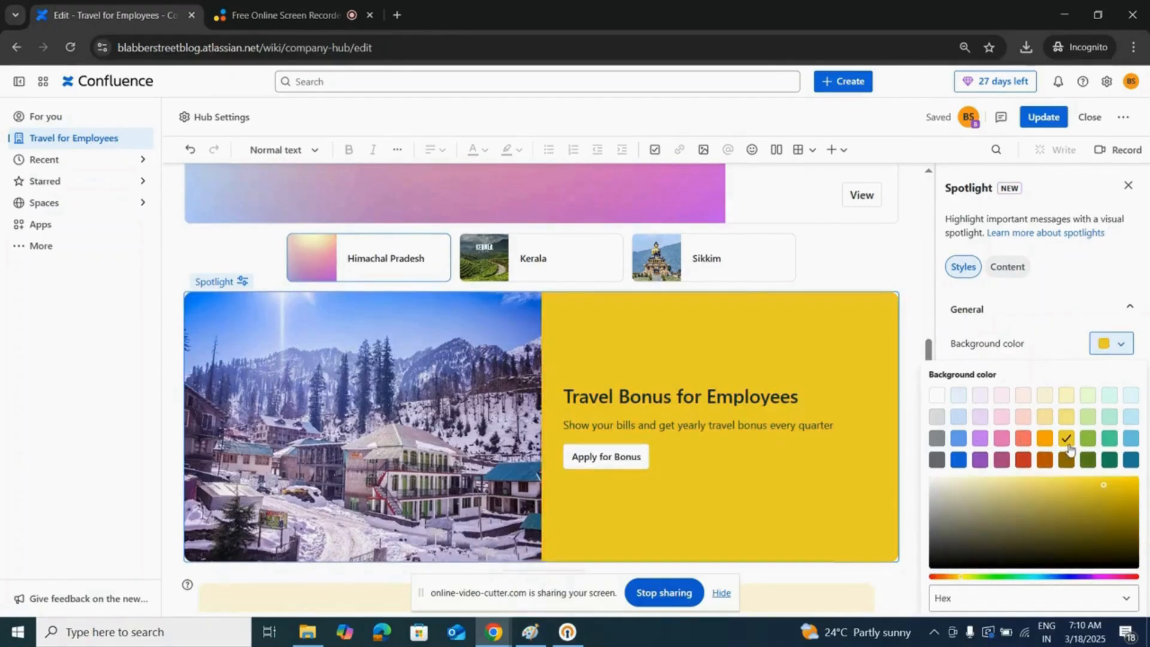
pyautogui.click(1088, 439)
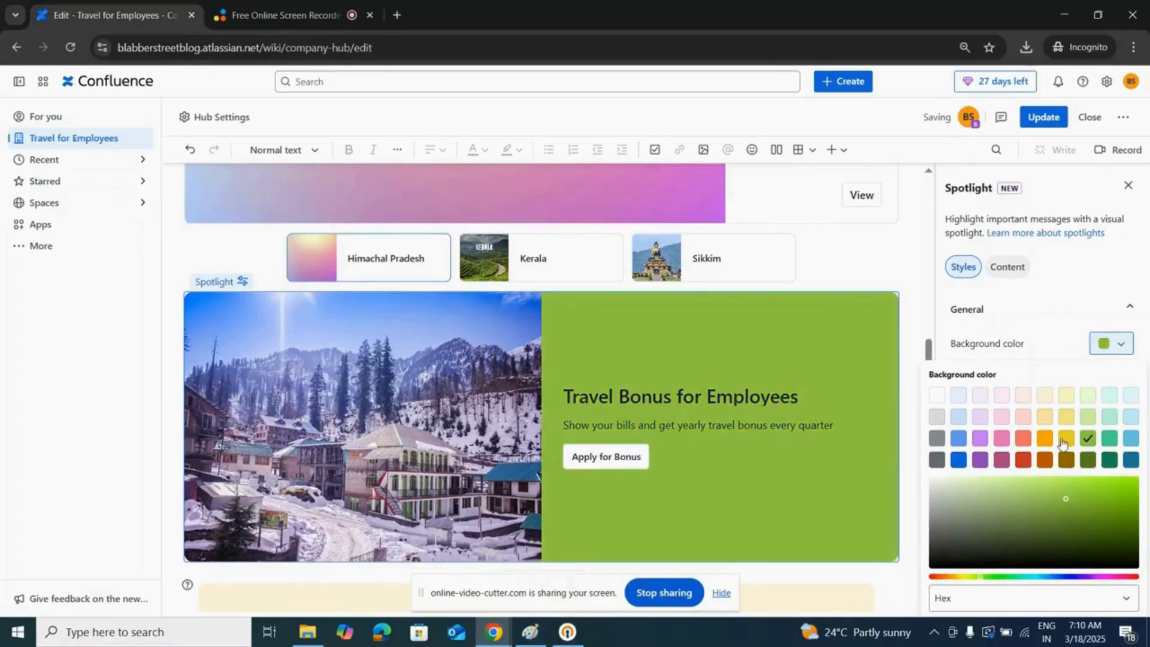
pyautogui.click(1061, 442)
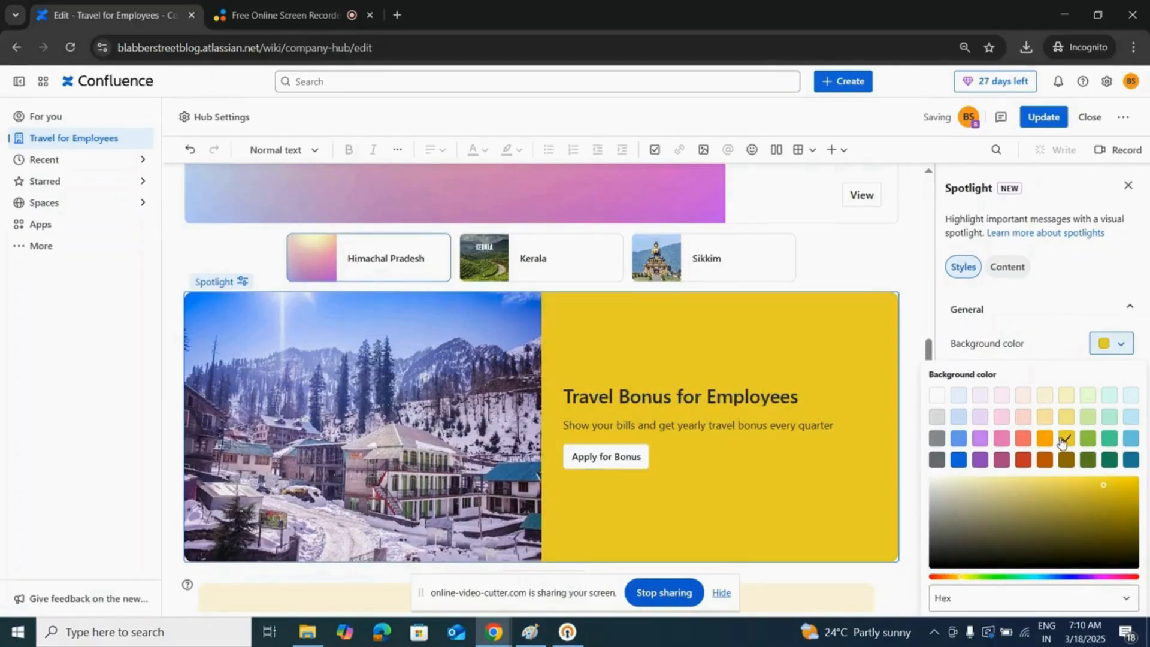
pyautogui.click(1118, 353)
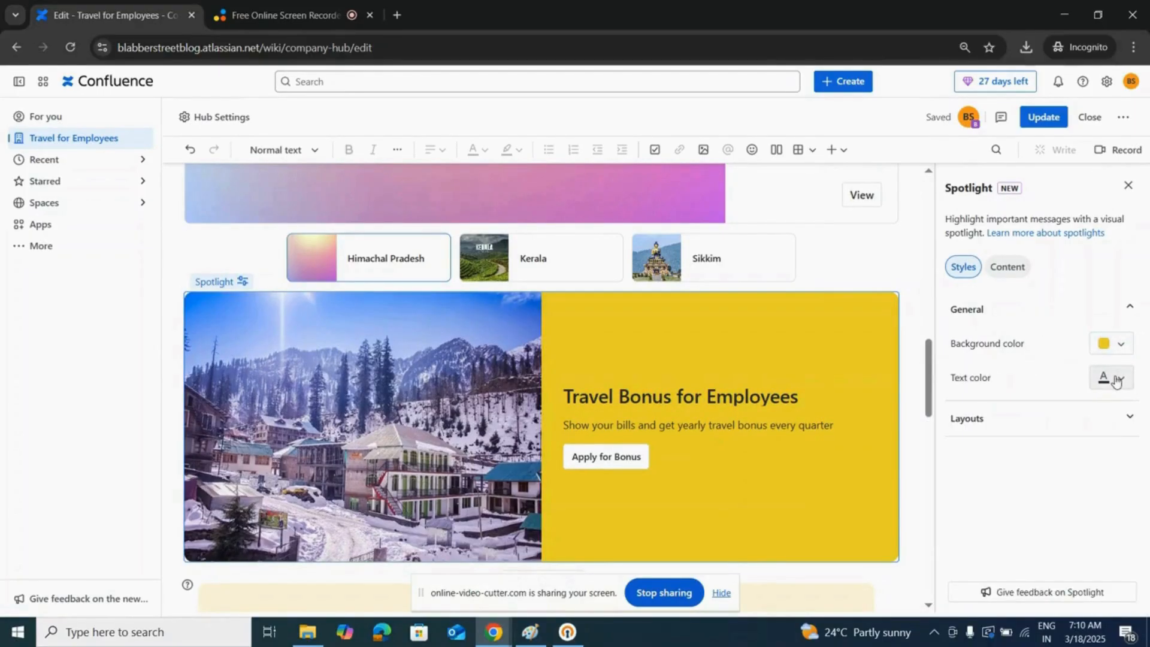
# Step: Try purple, blue and red text on the spotlight and set its text color to dark orange
pyautogui.click(1115, 378)
pyautogui.click(981, 452)
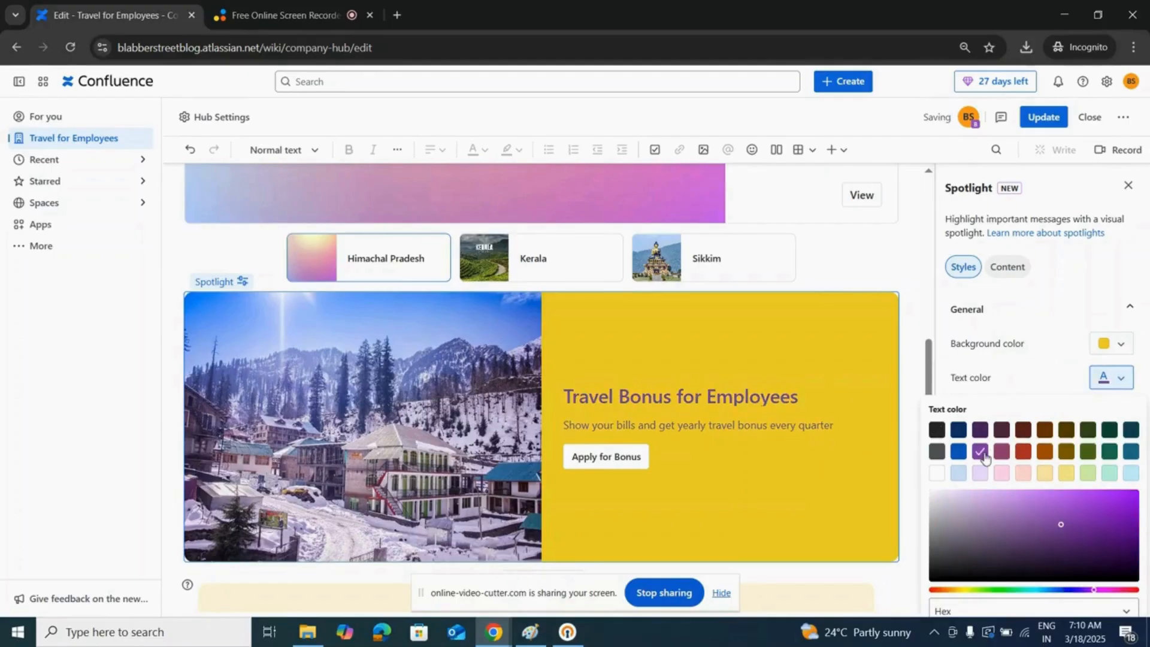
pyautogui.click(958, 451)
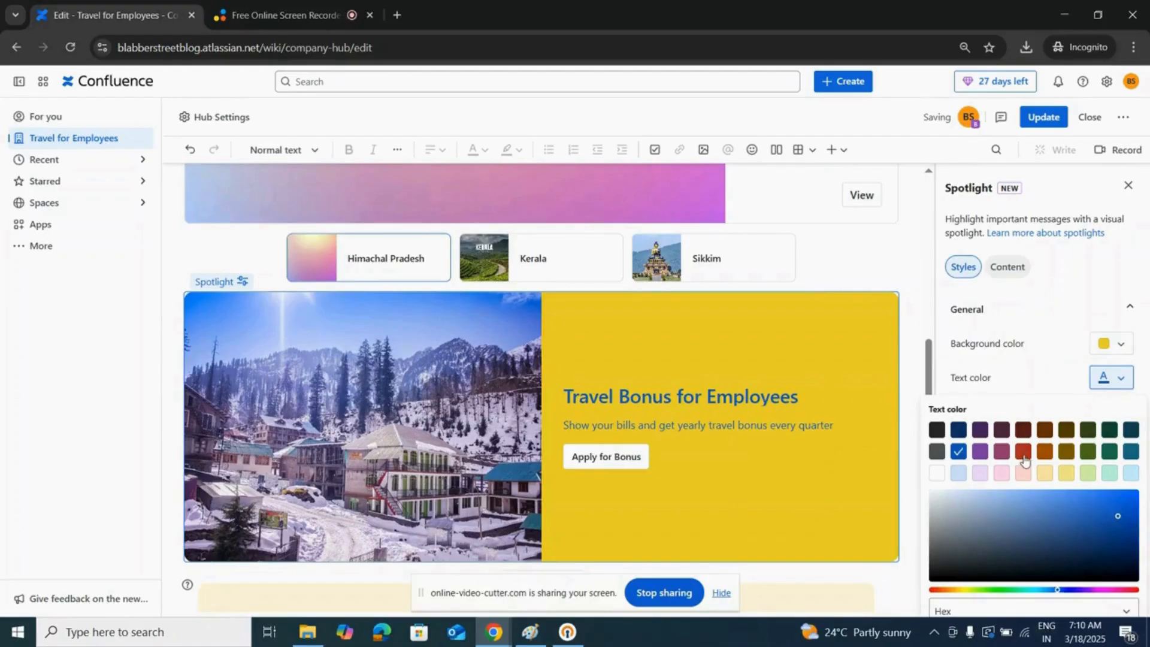
pyautogui.click(1024, 455)
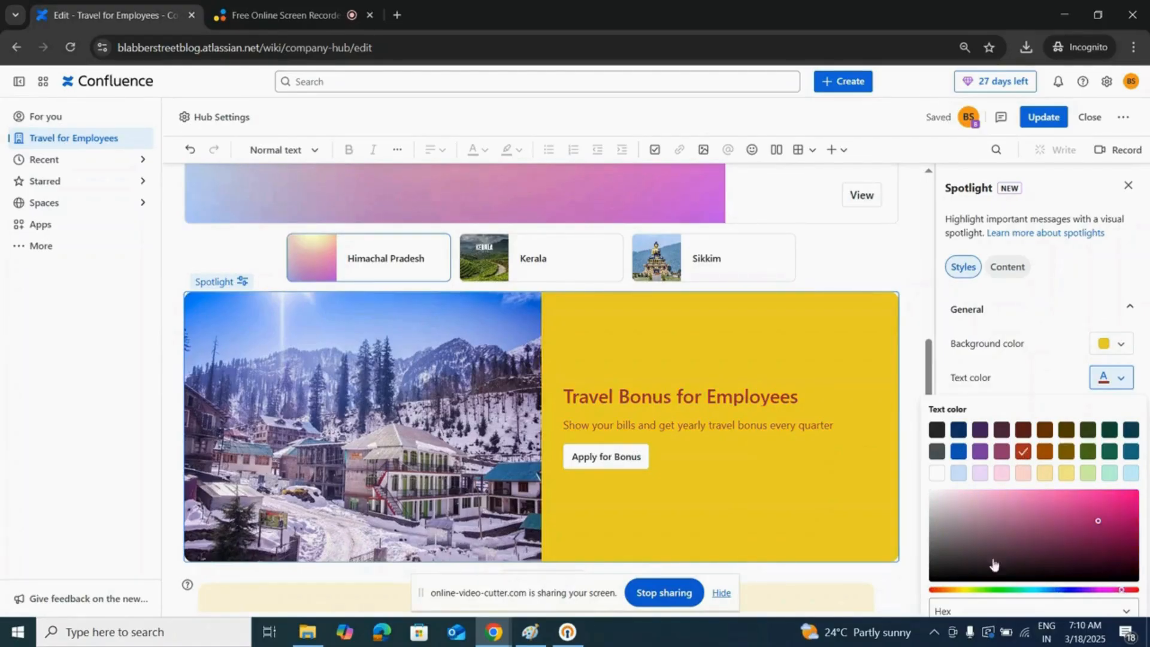
pyautogui.moveTo(1124, 591); pyautogui.dragTo(1057, 590)
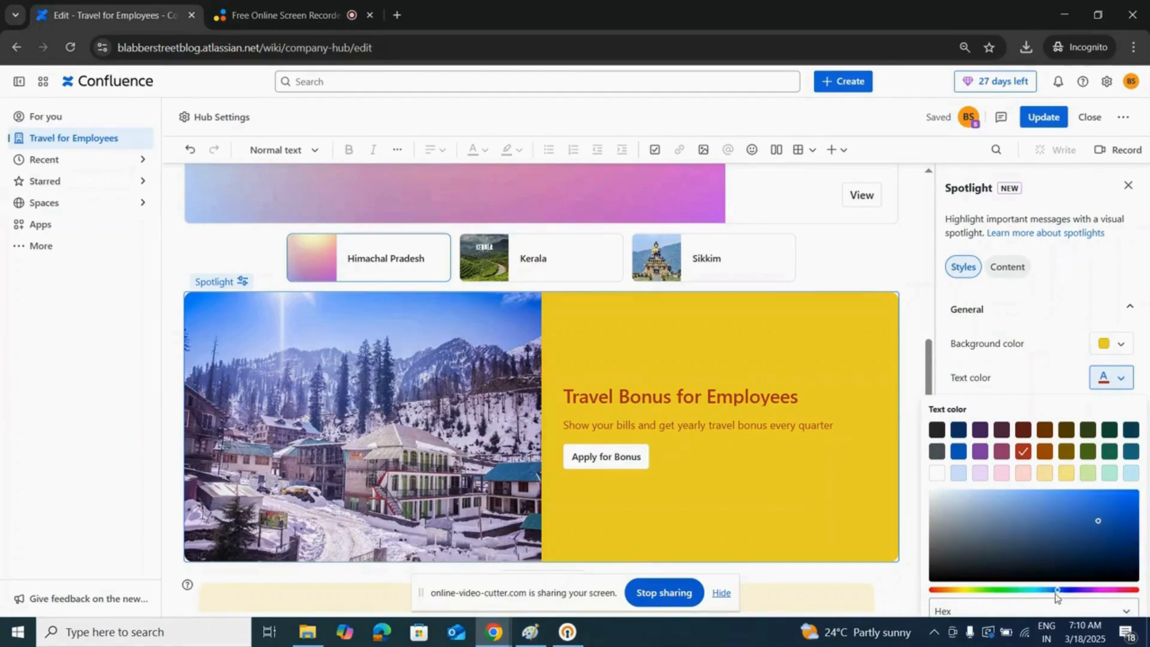
pyautogui.click(1086, 472)
pyautogui.click(1044, 451)
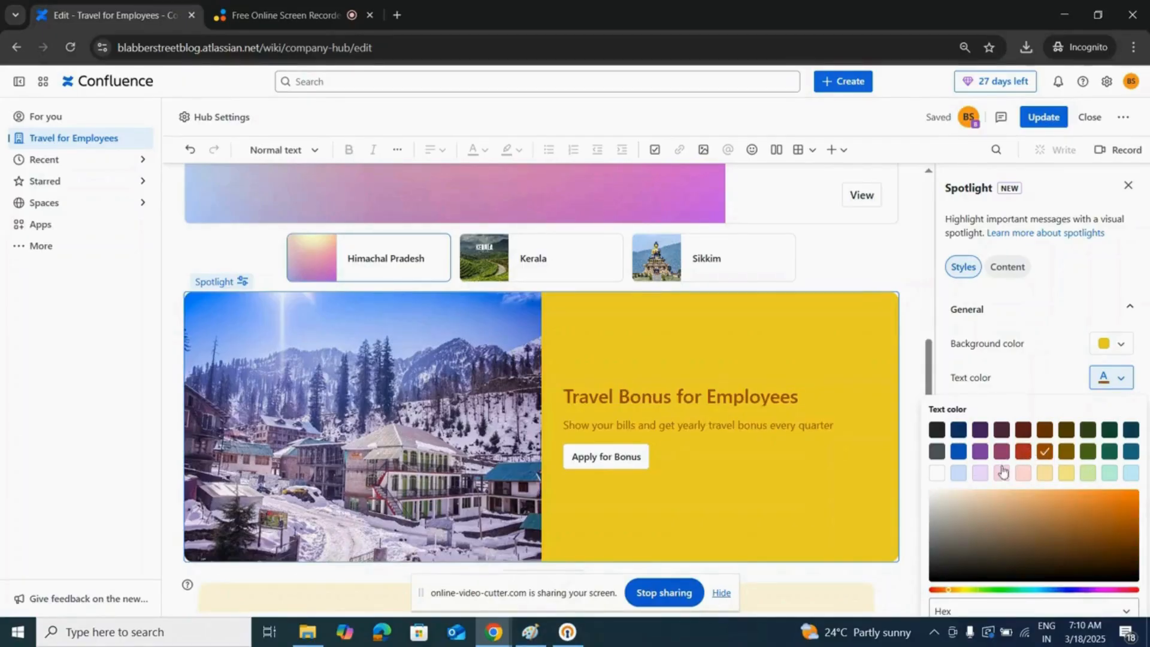
pyautogui.click(1121, 381)
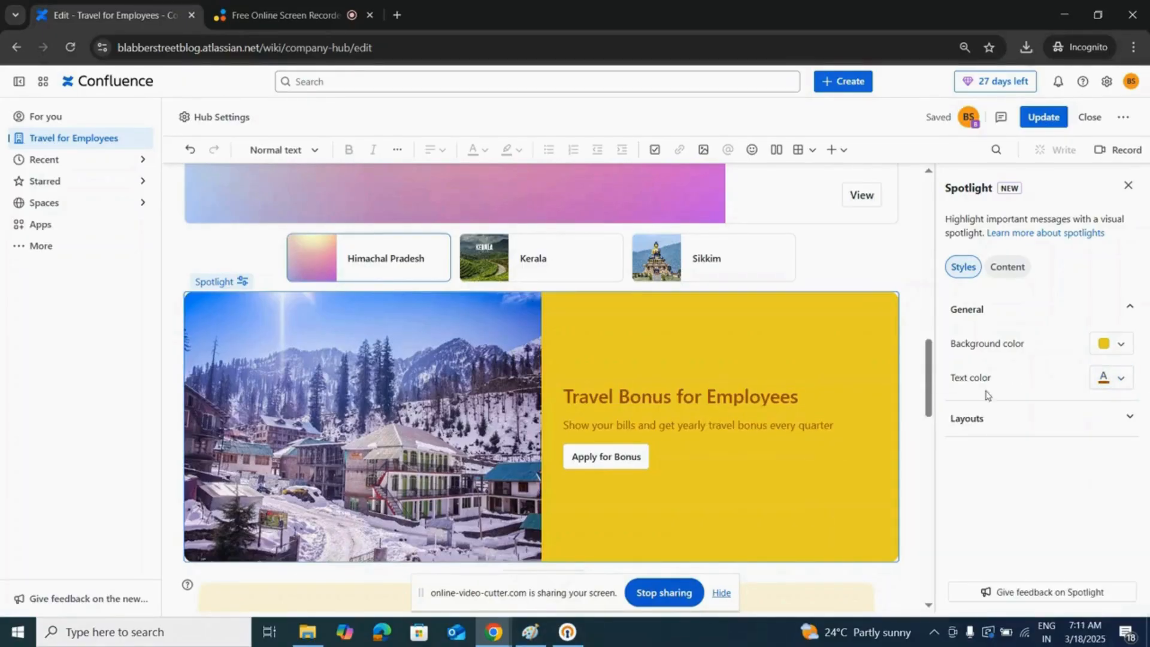
# Step: Try the spotlight's Solid color background and Split design (image first) layouts, and set the layout to Split design (content first)
pyautogui.click(1015, 429)
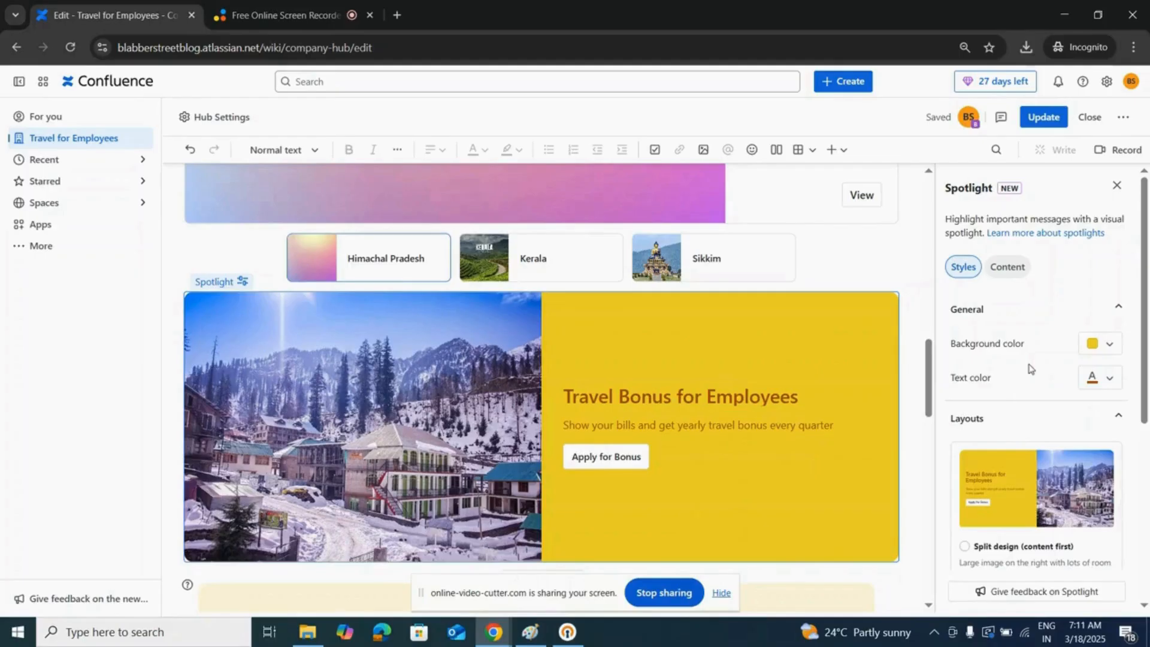
pyautogui.scroll(-3, 1029, 367)
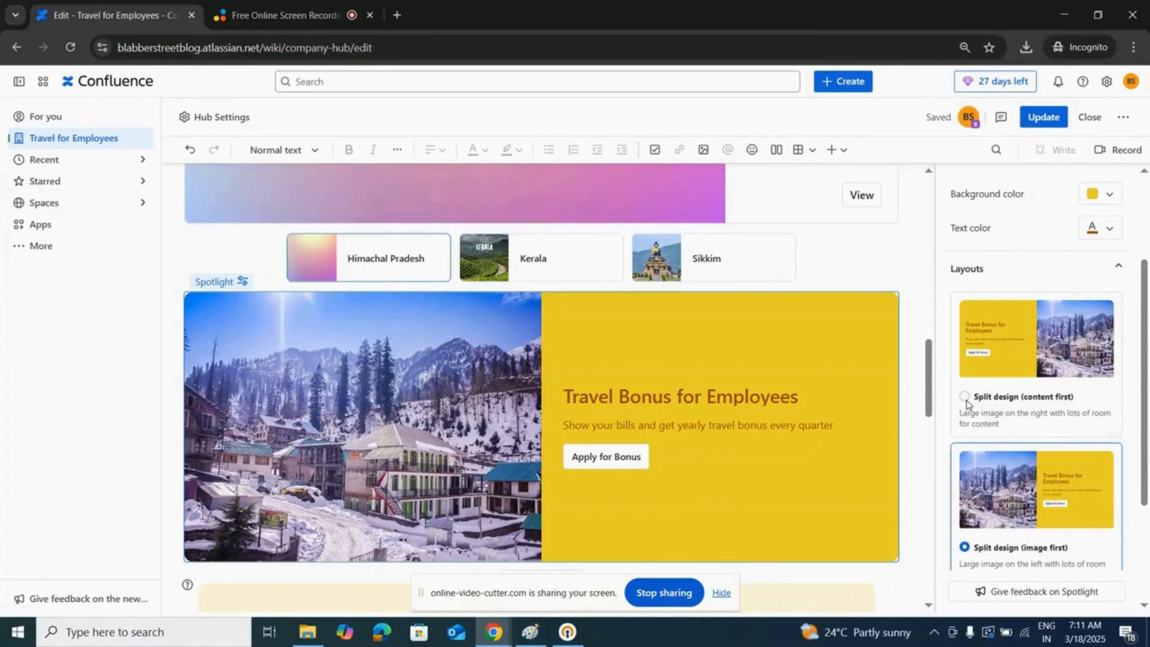
pyautogui.scroll(-3, 1018, 398)
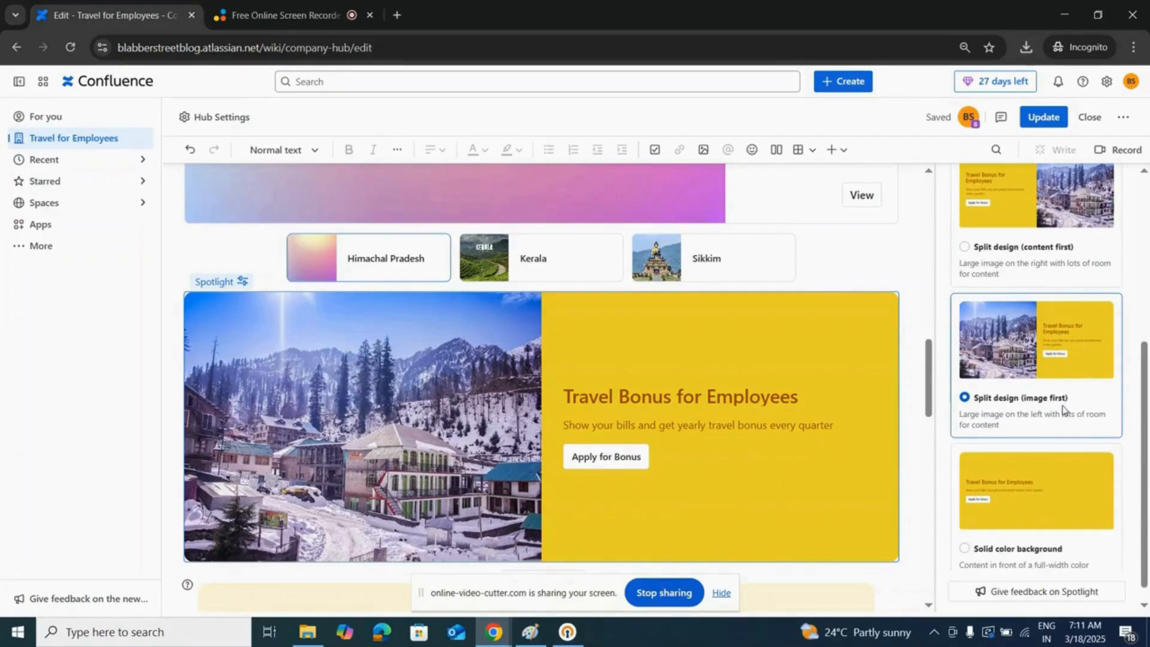
pyautogui.scroll(-1, 1066, 414)
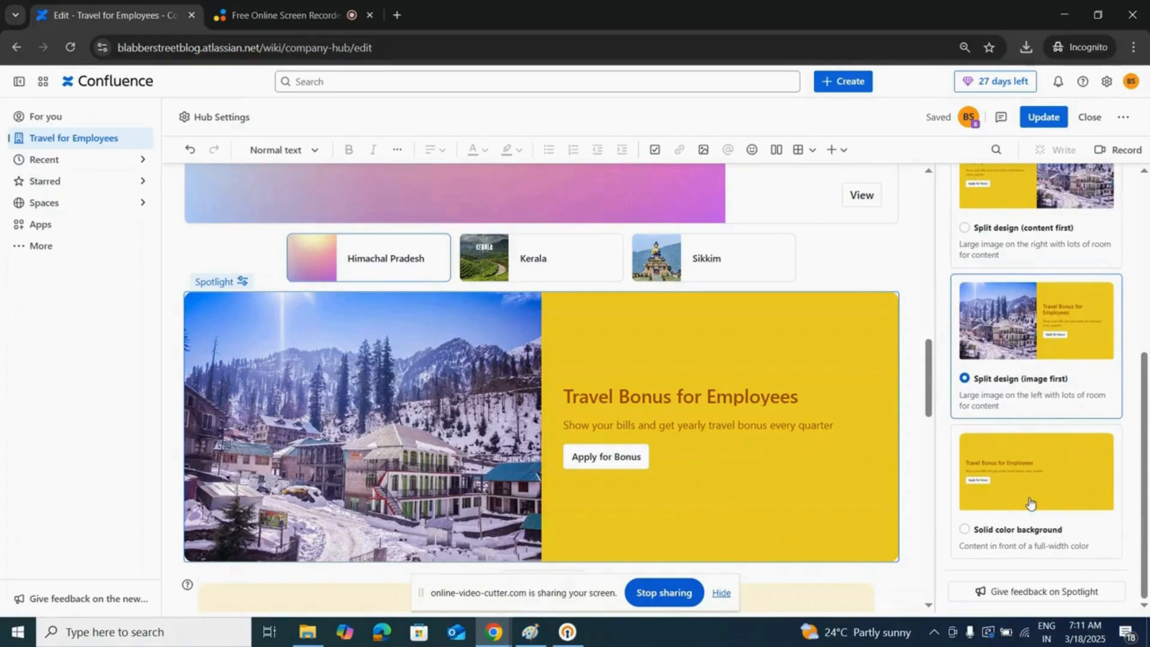
pyautogui.click(965, 530)
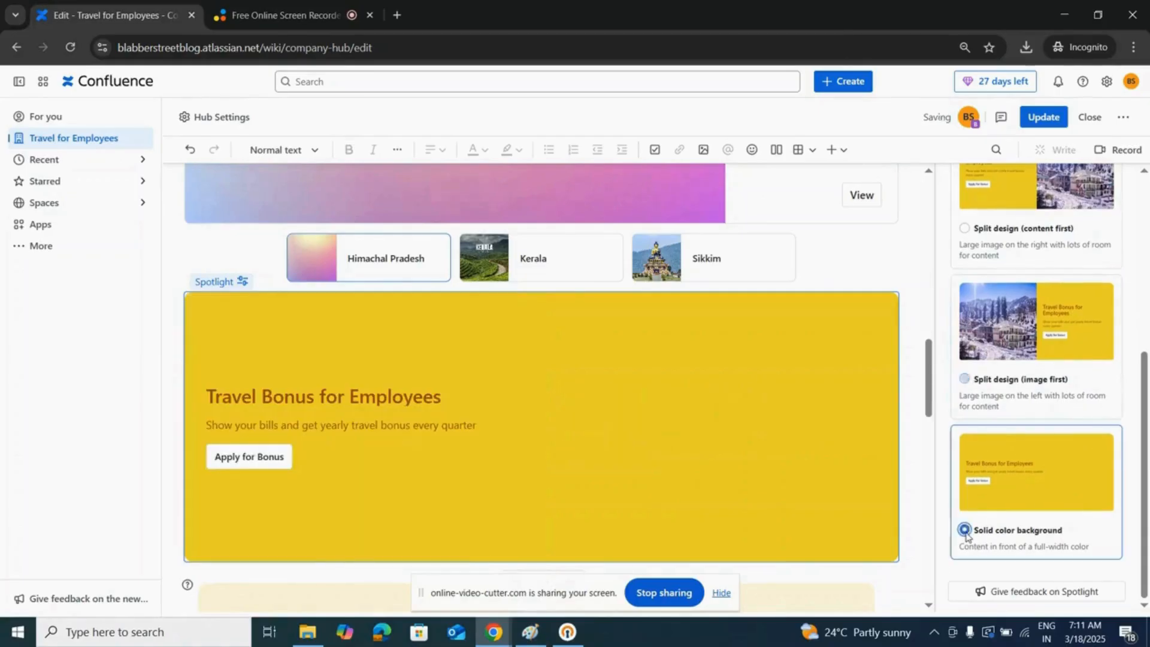
pyautogui.click(968, 384)
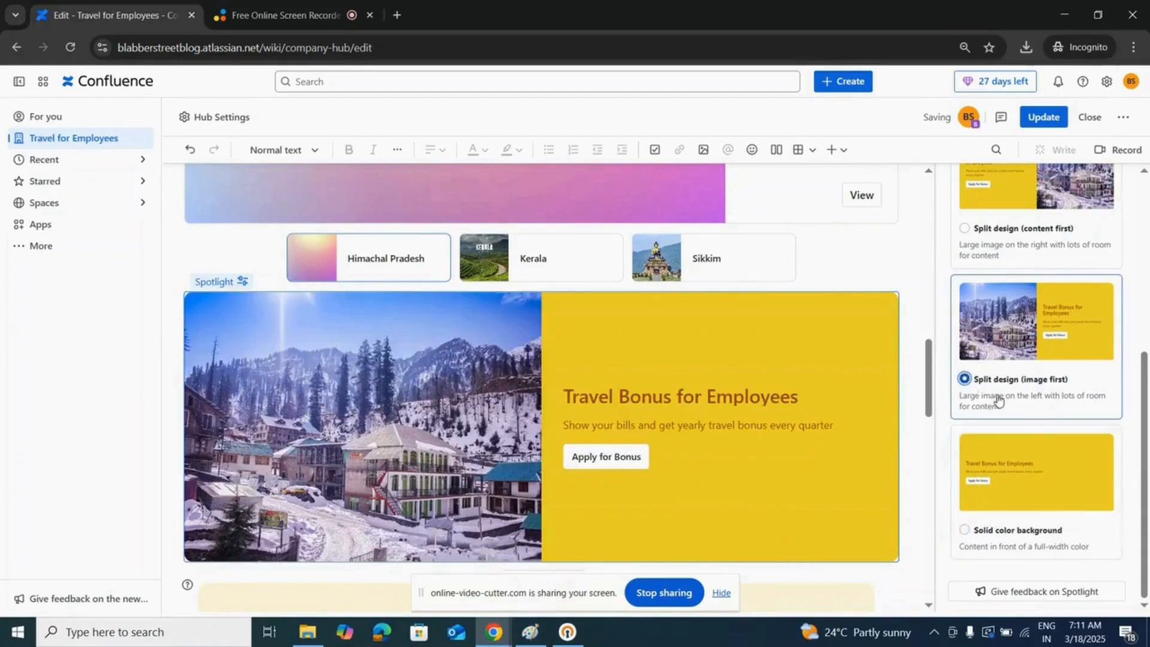
pyautogui.click(965, 379)
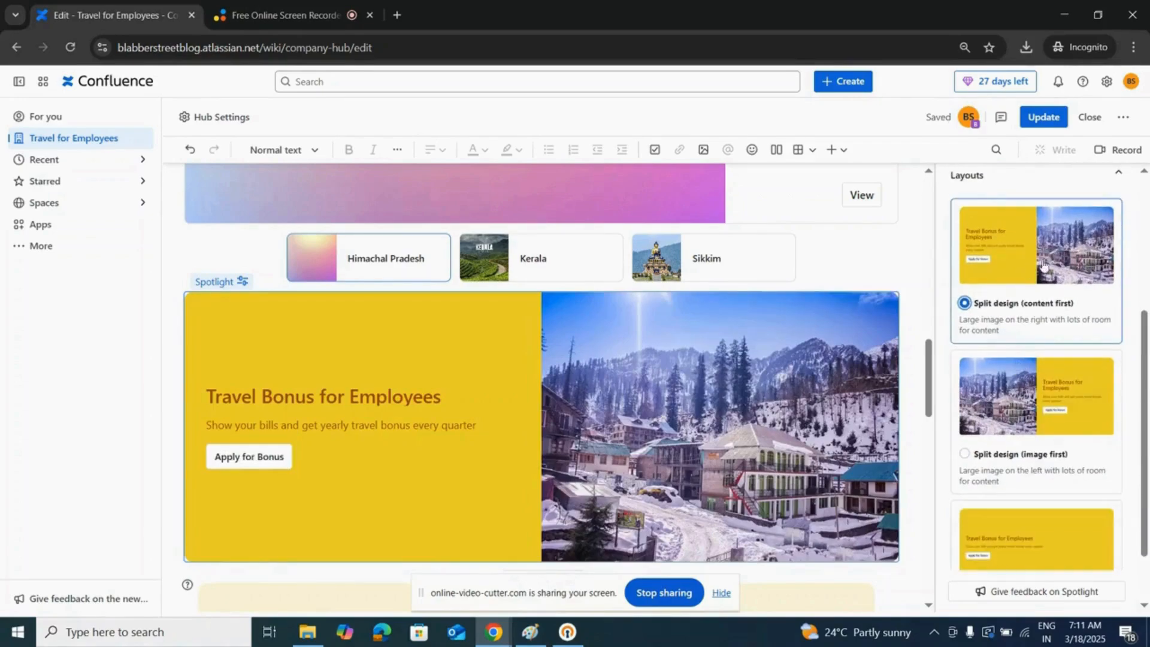
pyautogui.scroll(-1, 1050, 323)
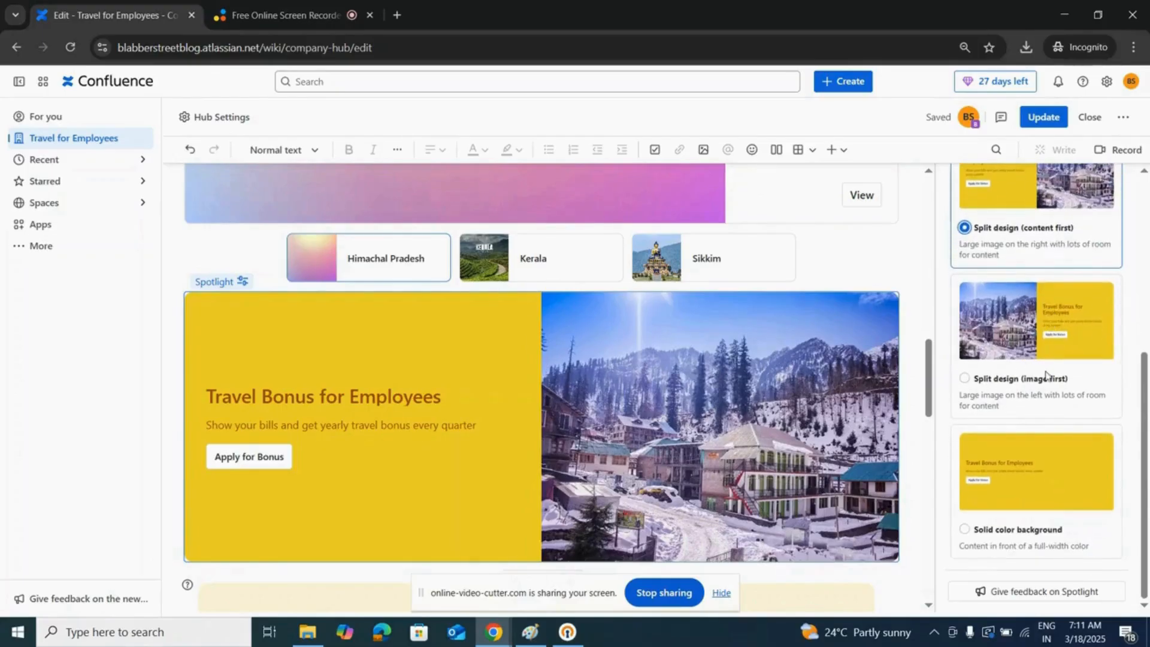
pyautogui.scroll(3, 1046, 376)
pyautogui.click(1118, 322)
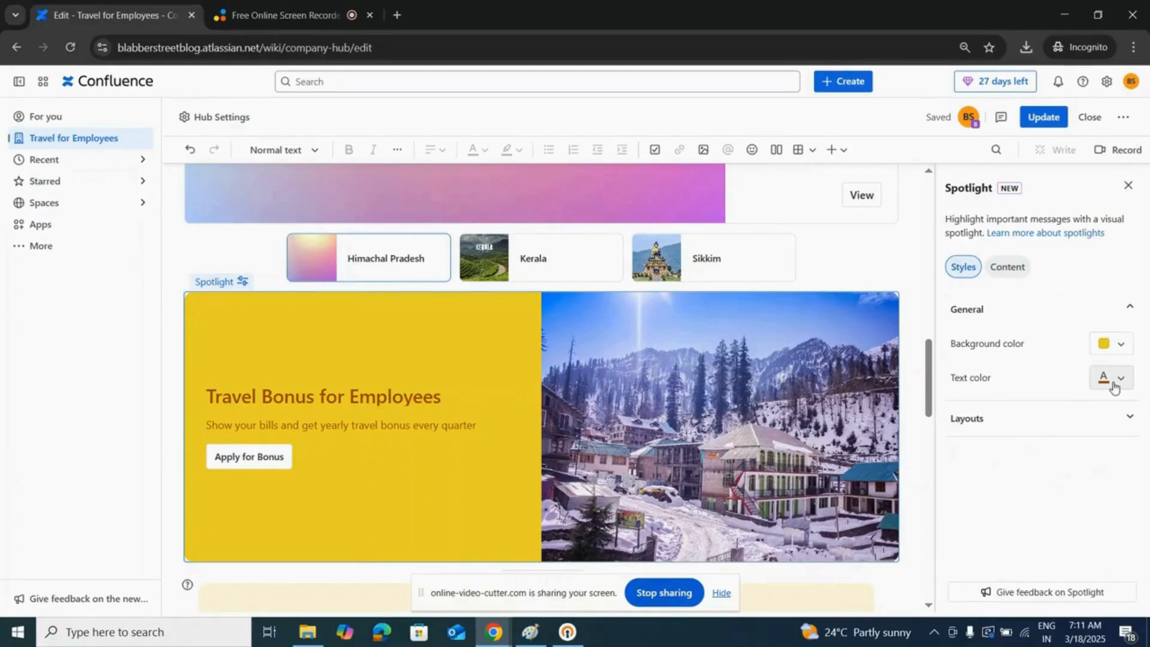
# Step: Shorten the spotlight's title to "Travel Bonus", append "/year" to its description, and view the image options without changing the image
pyautogui.click(1021, 268)
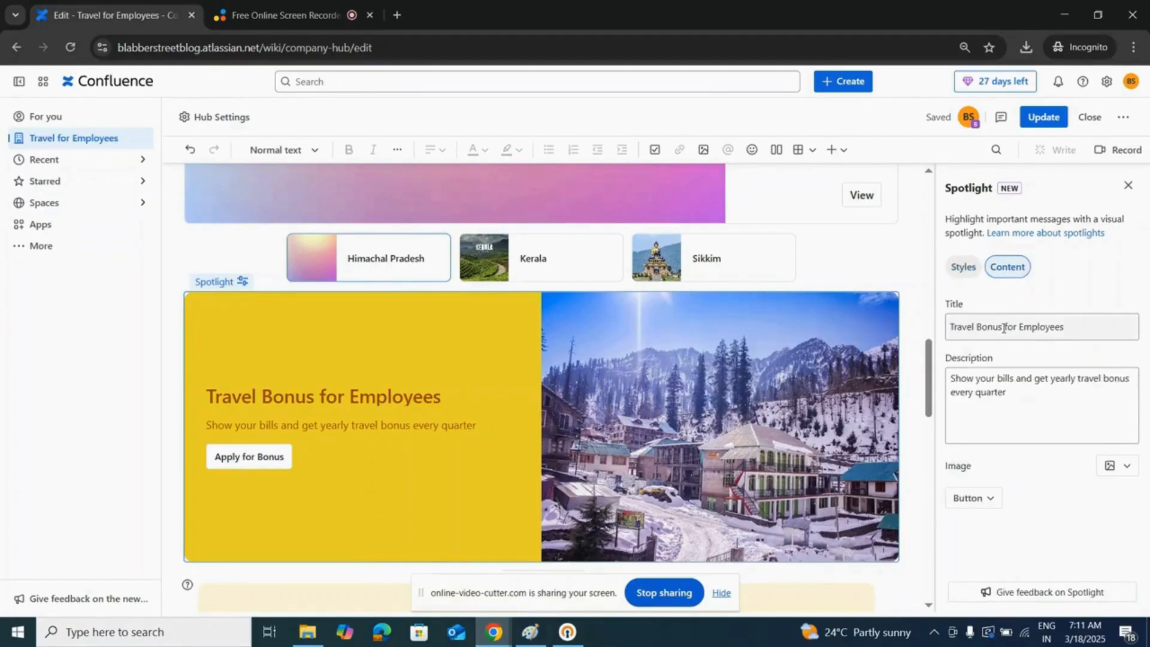
pyautogui.moveTo(1072, 328); pyautogui.dragTo(1003, 331)
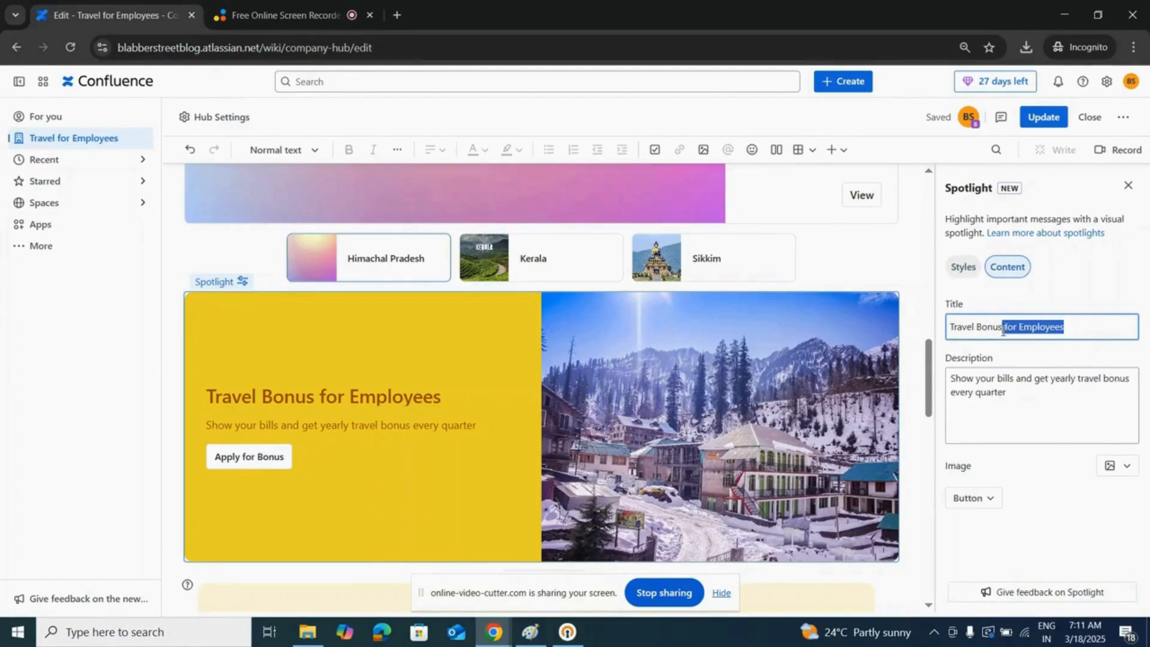
pyautogui.press('BackSpace')
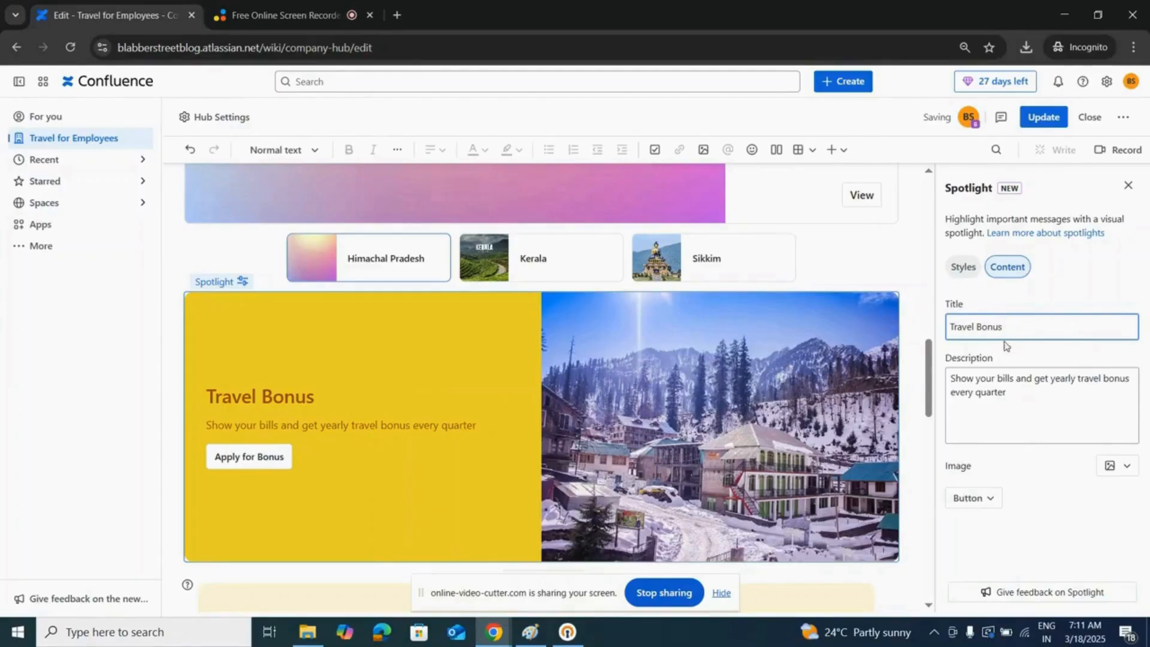
pyautogui.click(1013, 394)
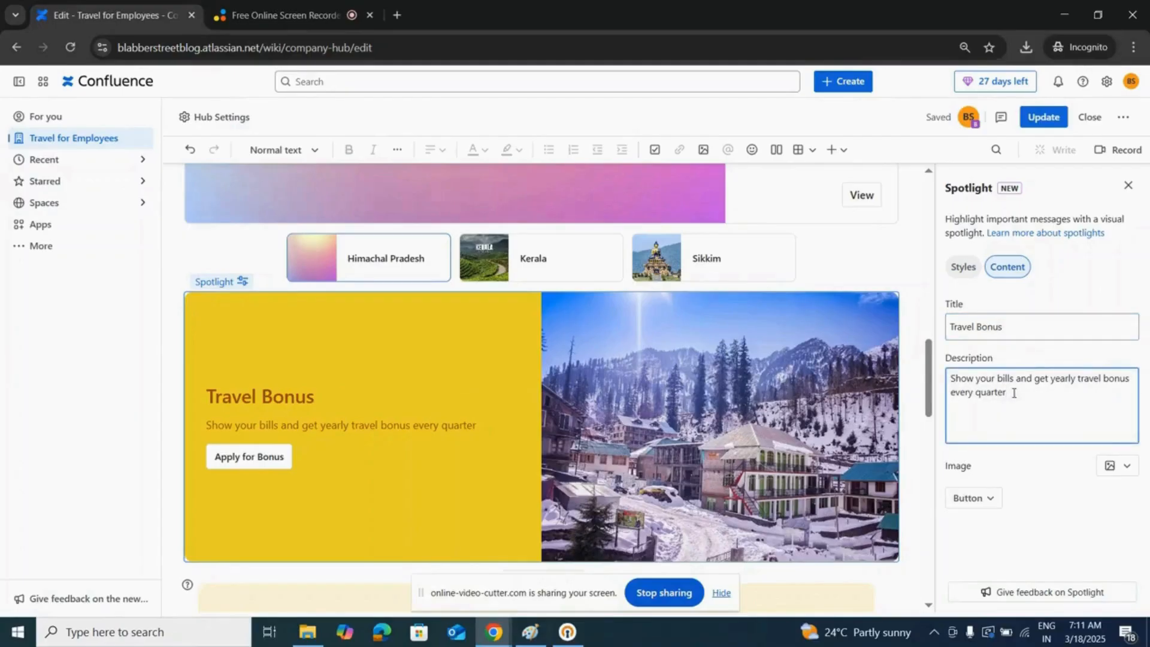
pyautogui.press('BackSpace')
pyautogui.write('/year')
pyautogui.click(1126, 470)
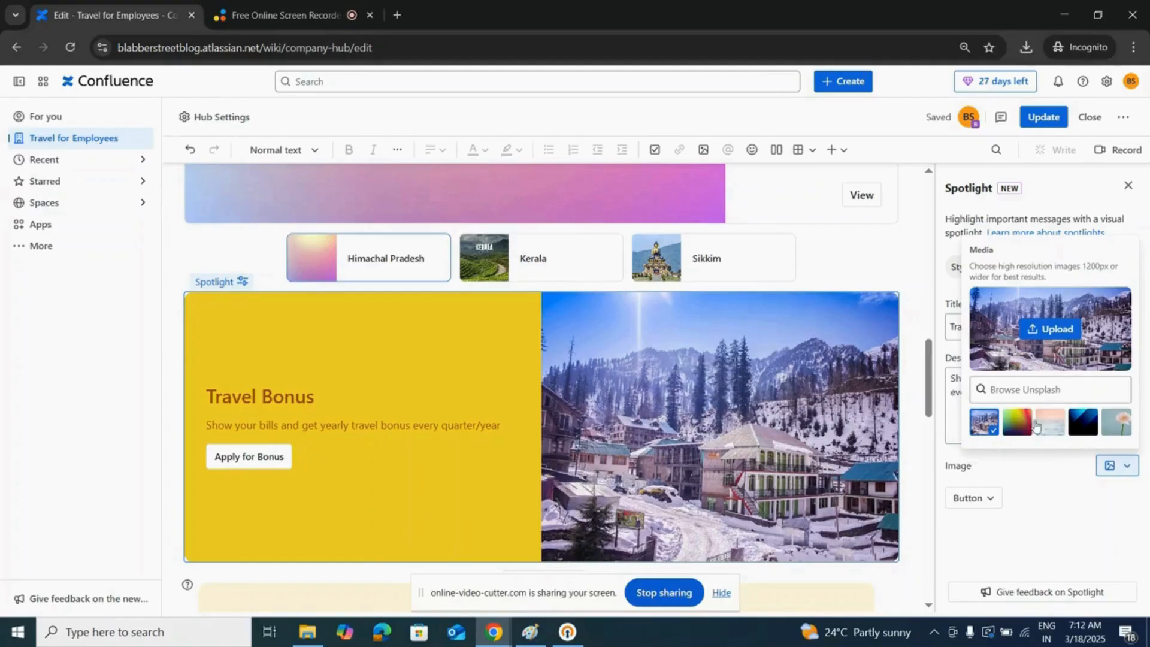
pyautogui.click(1021, 524)
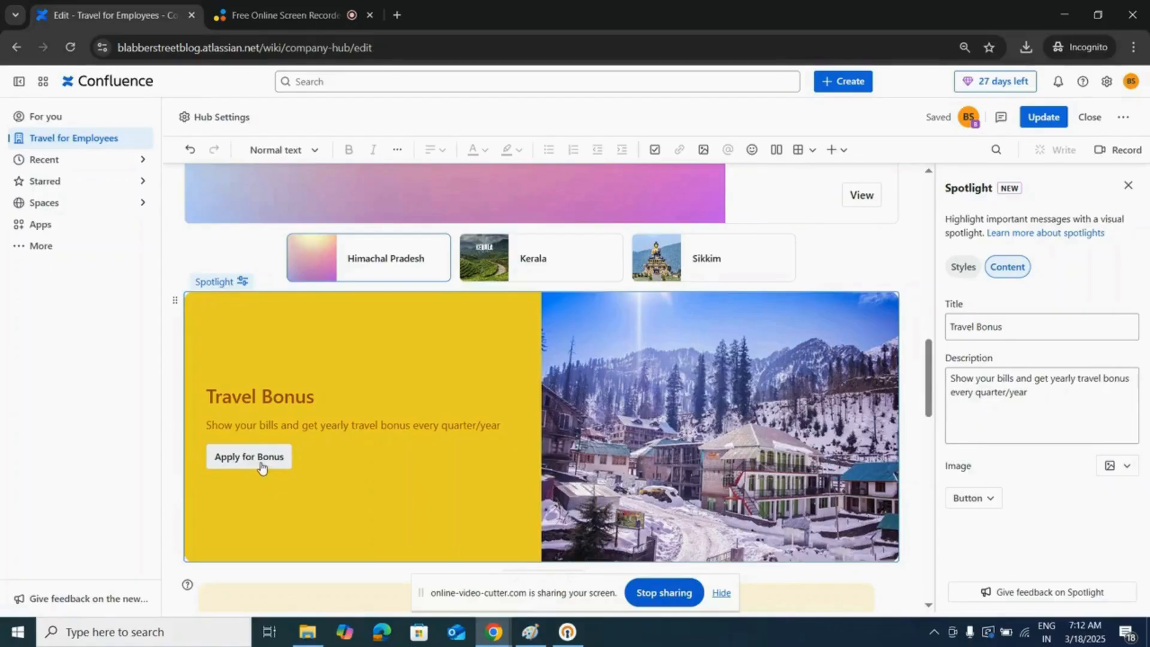
# Step: Remove the existing Google link from the spotlight's button and start adding a new link
pyautogui.click(988, 506)
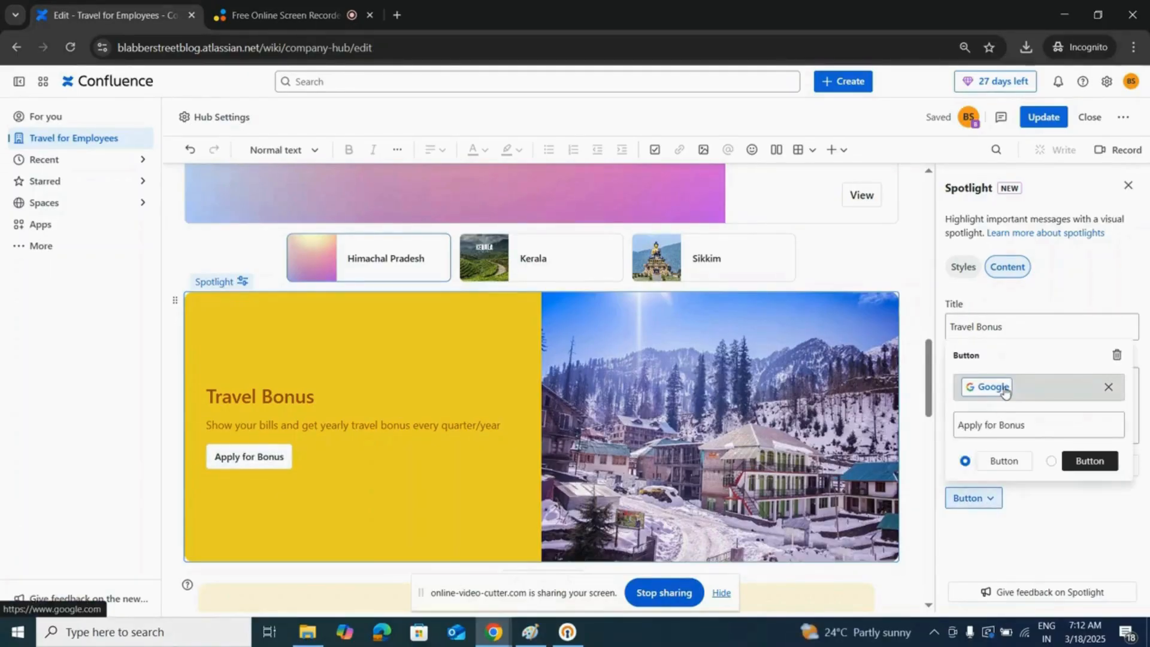
pyautogui.click(1108, 390)
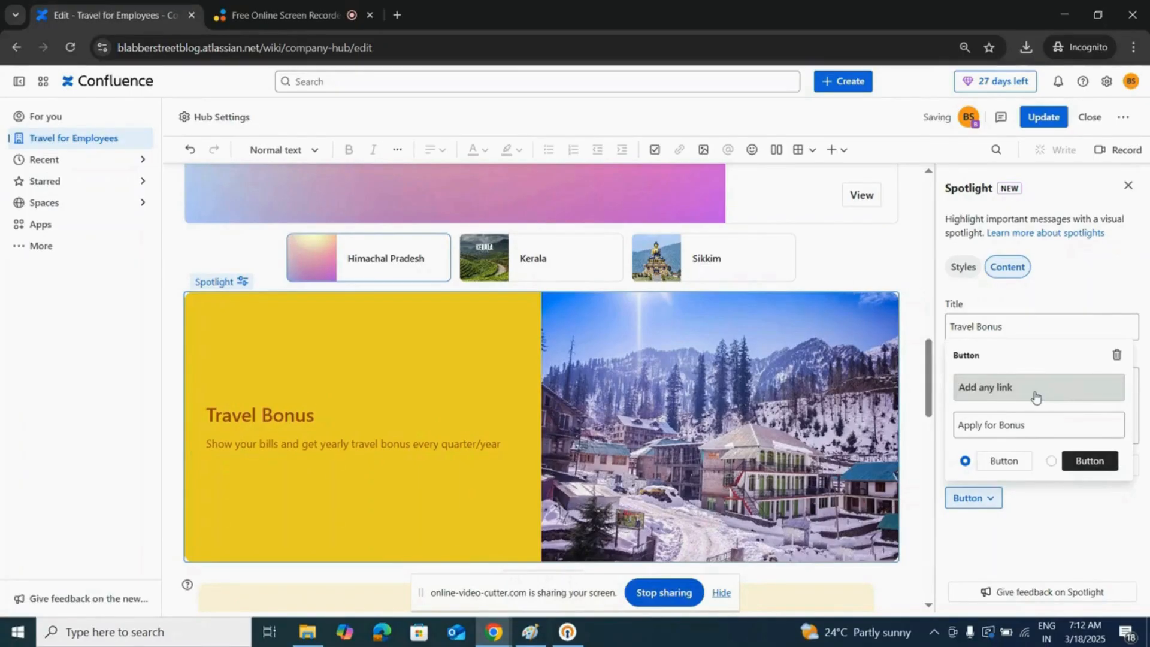
pyautogui.click(1035, 396)
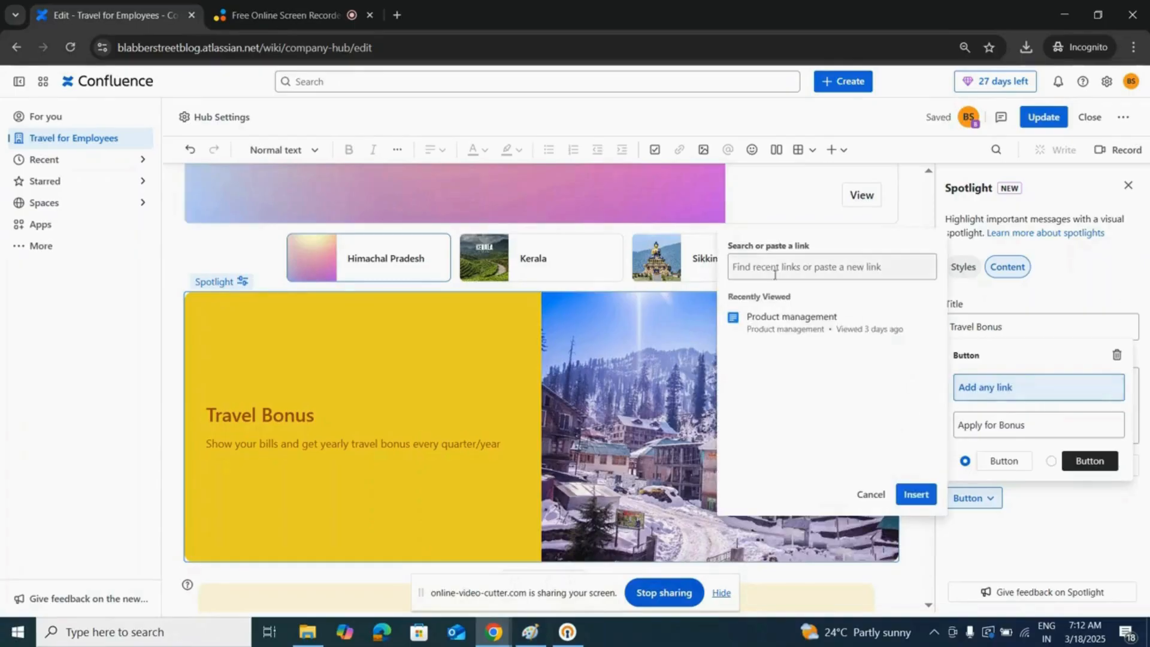
pyautogui.click(396, 16)
pyautogui.write('ww')
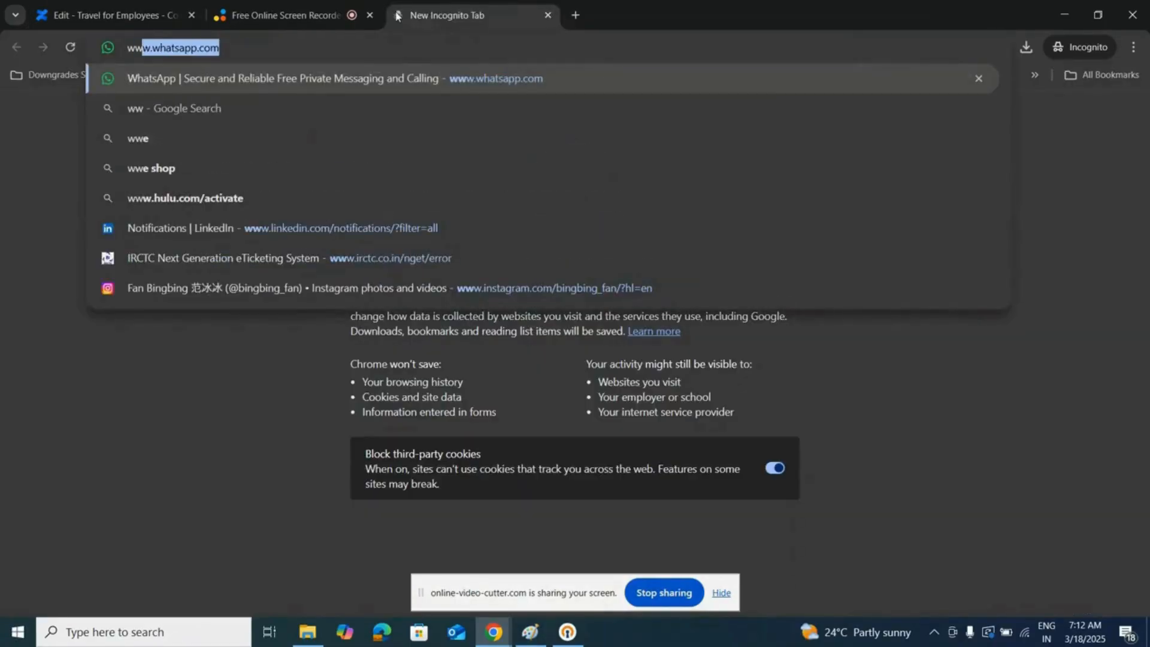
pyautogui.write('w.google')
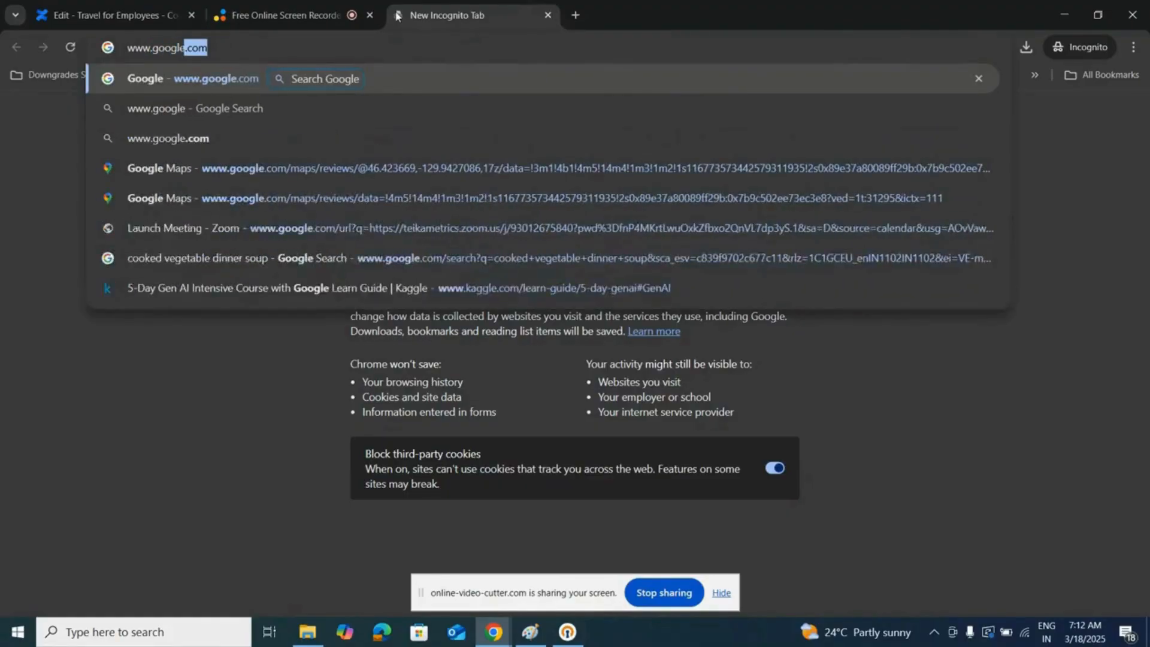
pyautogui.press('Return')
pyautogui.click(251, 47)
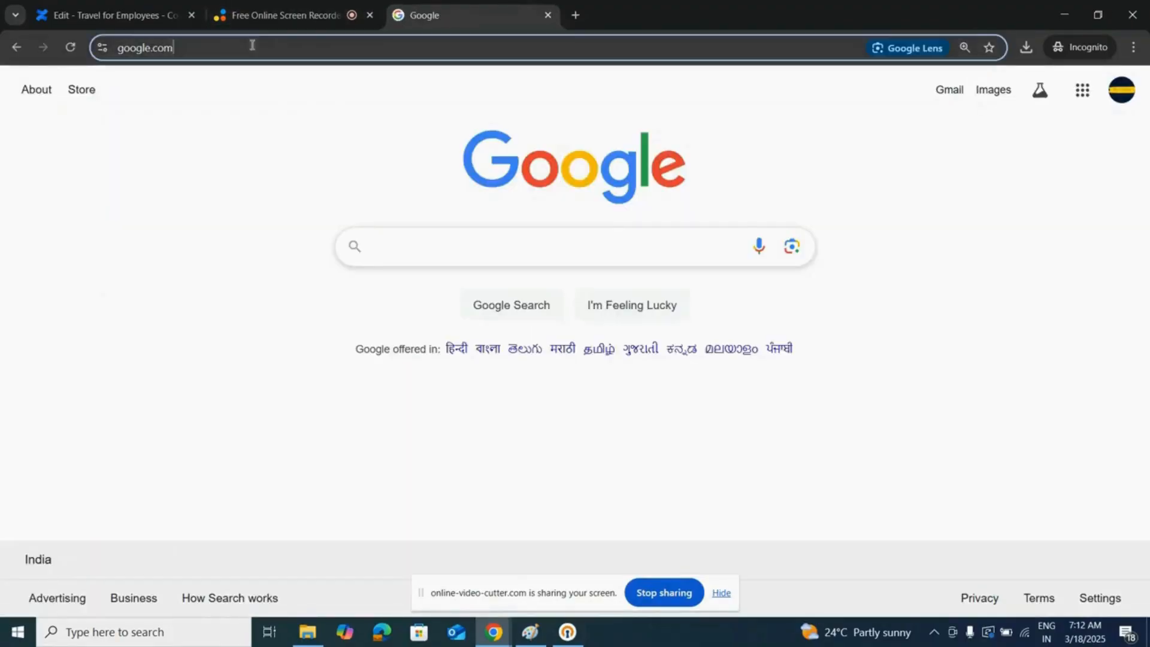
pyautogui.hotkey('ctrl', 'c')
pyautogui.click(133, 5)
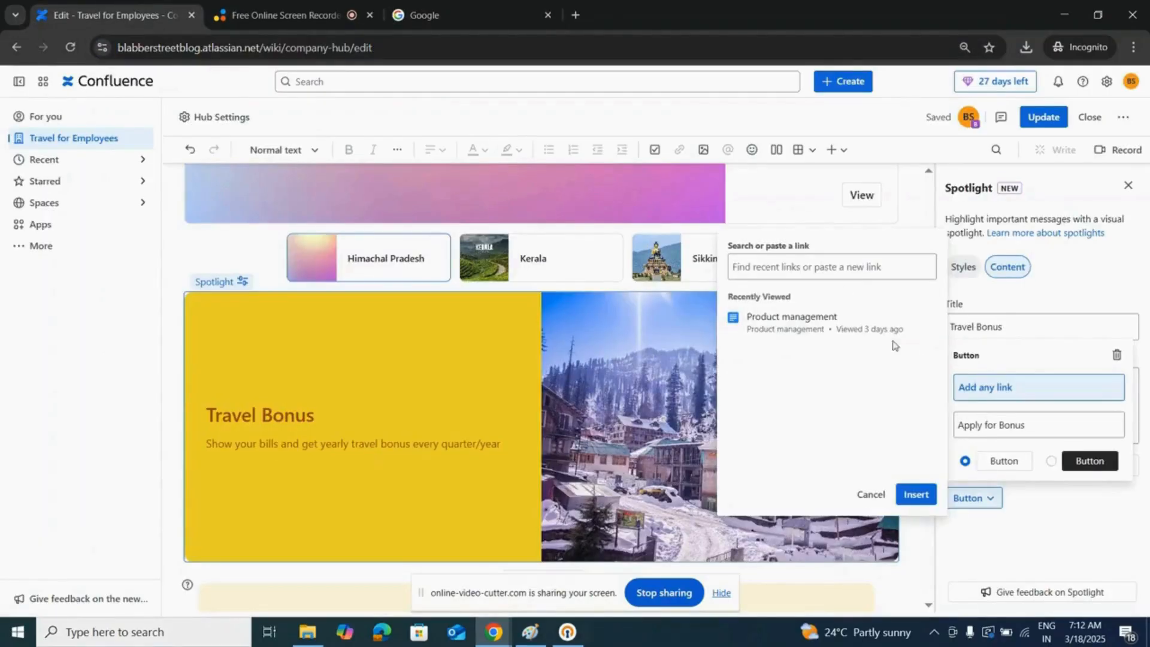
pyautogui.click(819, 268)
pyautogui.hotkey('ctrl', 'v')
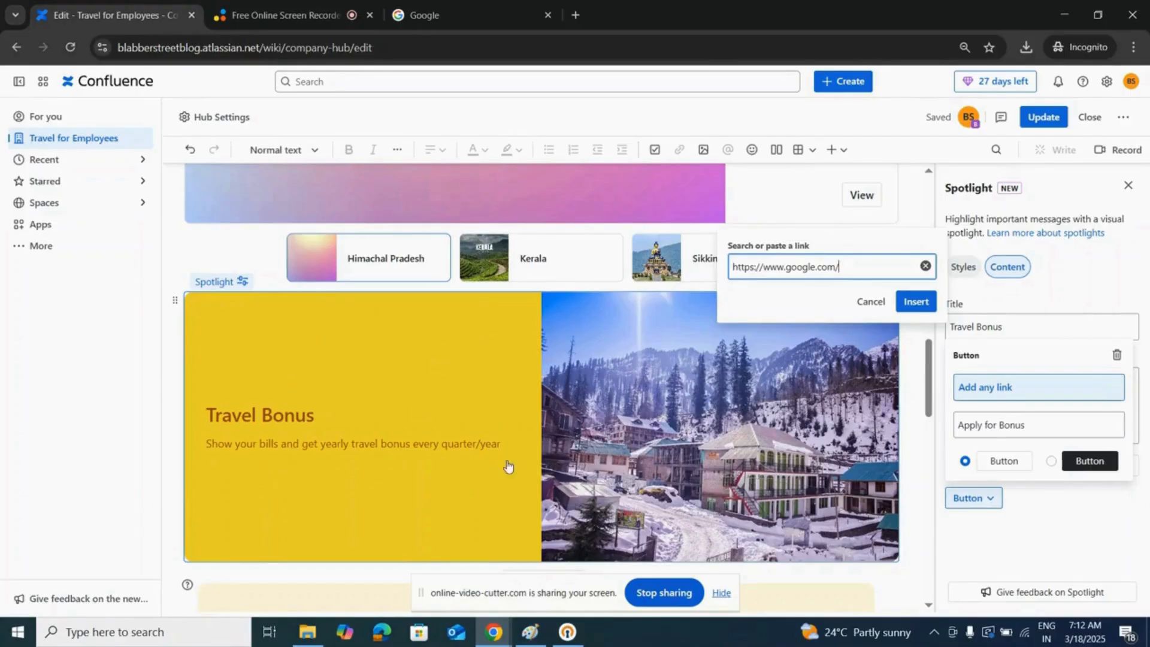
pyautogui.click(910, 302)
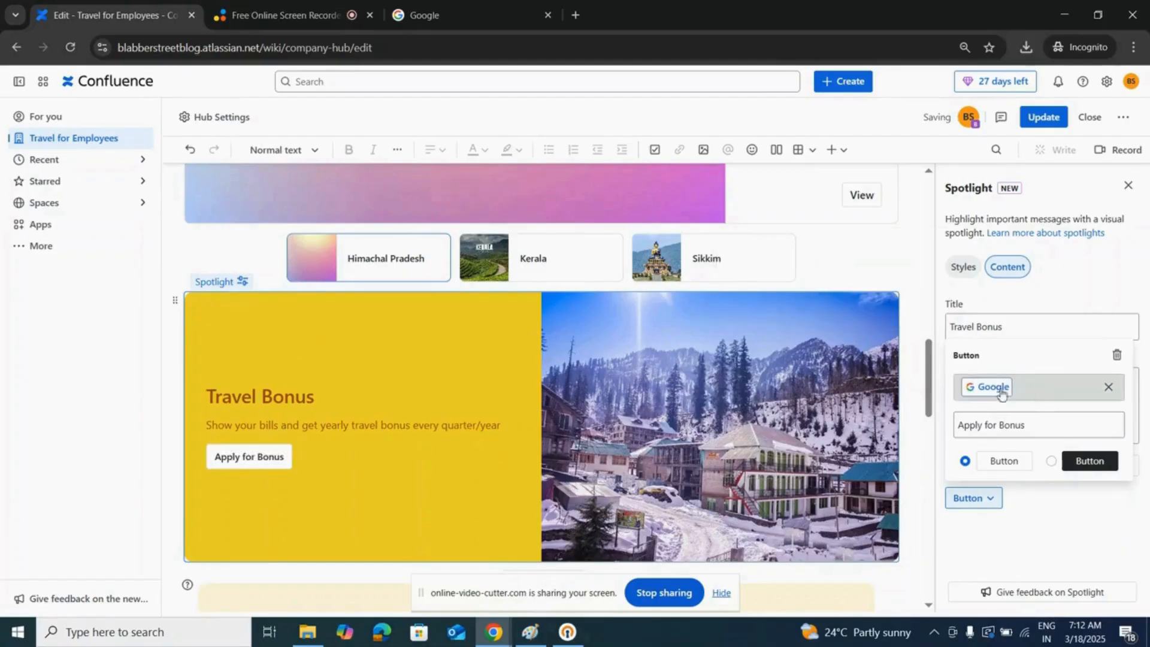
# Step: Change the spotlight button's text to "Apply for Travel Bonus"
pyautogui.click(1026, 425)
pyautogui.moveTo(1022, 426); pyautogui.dragTo(1000, 430)
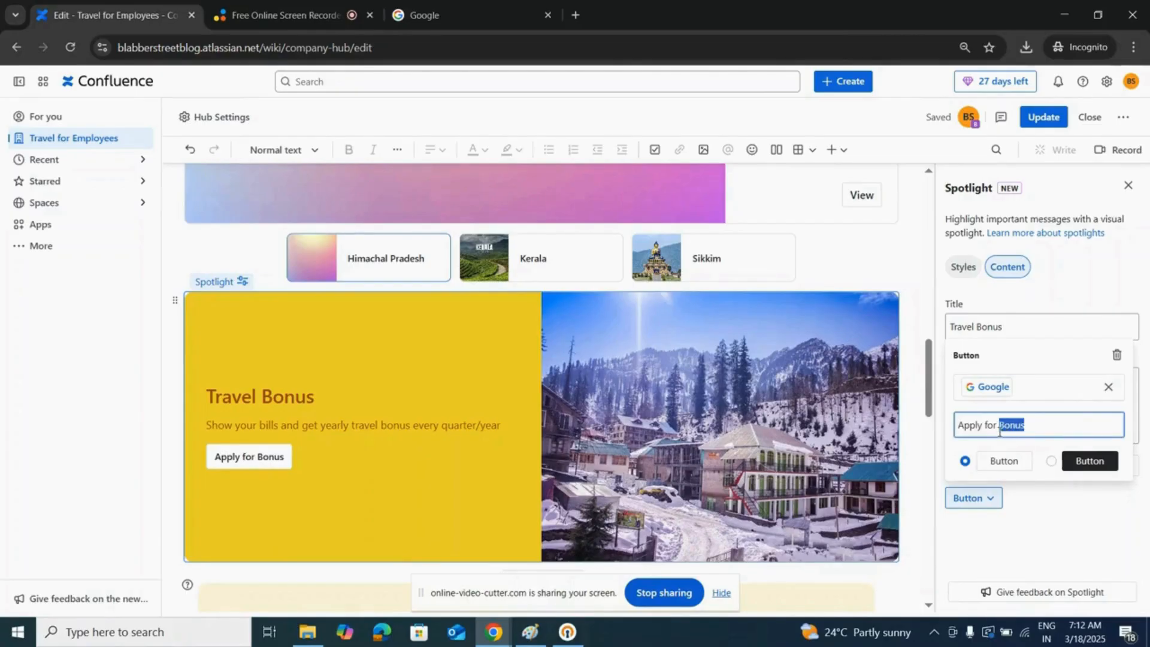
pyautogui.press('BackSpace')
pyautogui.write('Tr')
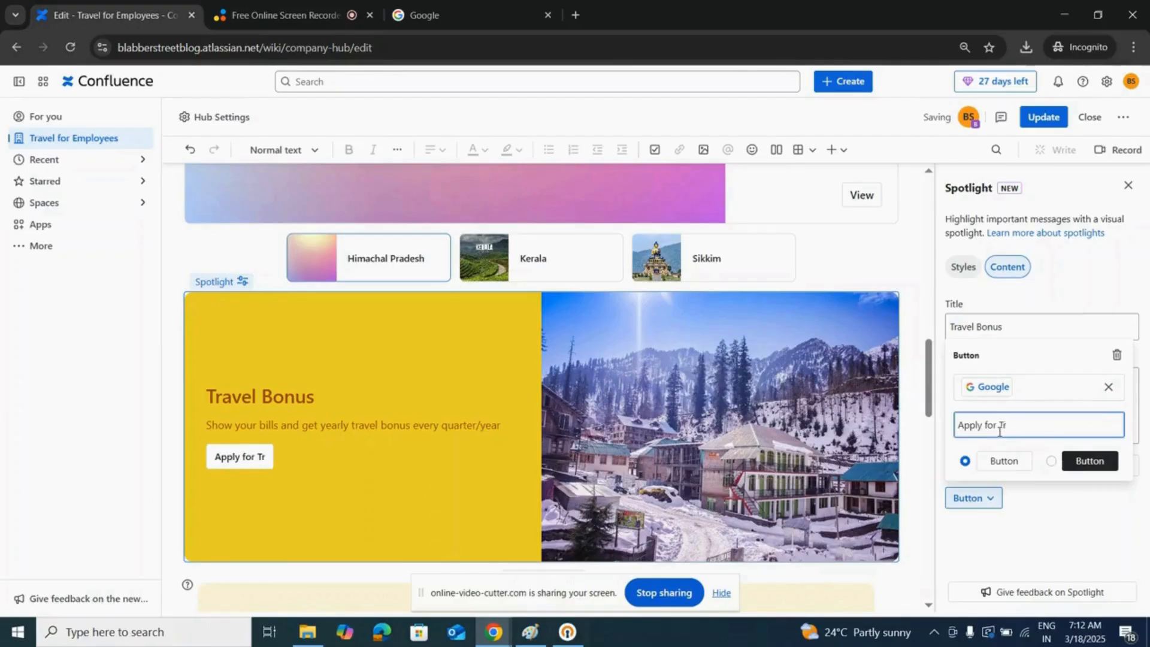
pyautogui.write('avel bonu')
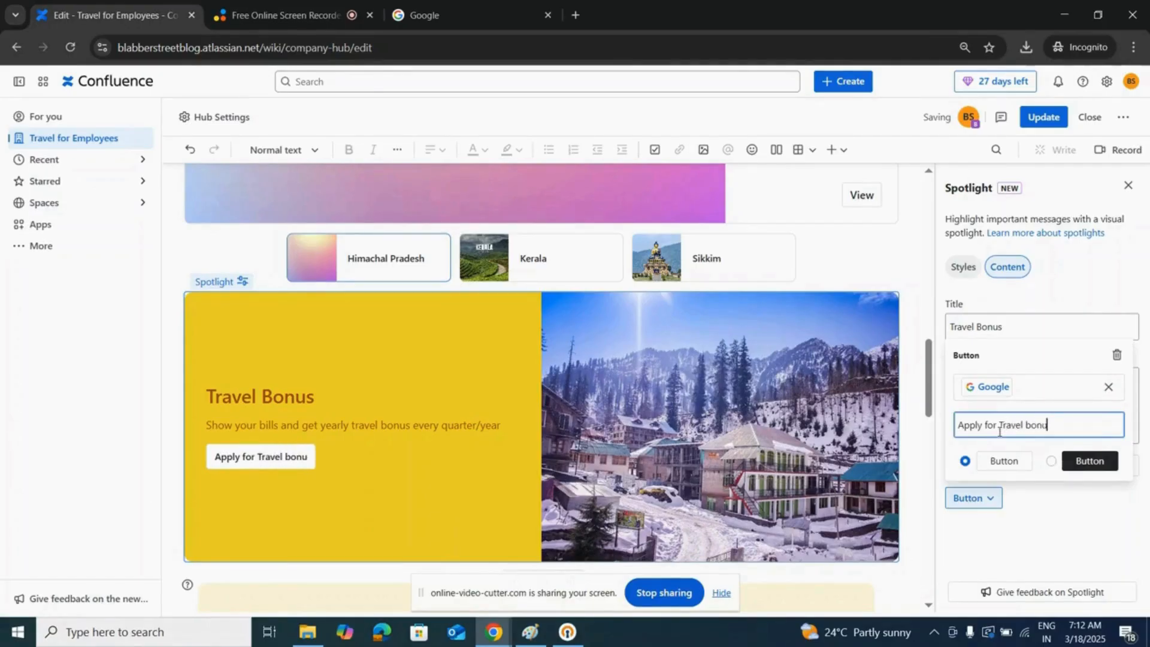
pyautogui.press('BackSpace')
pyautogui.press('BackSpace')
pyautogui.press('BackSpace')
pyautogui.press('BackSpace')
pyautogui.write('Bonus')
# Step: Compare the light and dark styles for the spotlight button and choose the dark one
pyautogui.click(1050, 461)
pyautogui.click(964, 461)
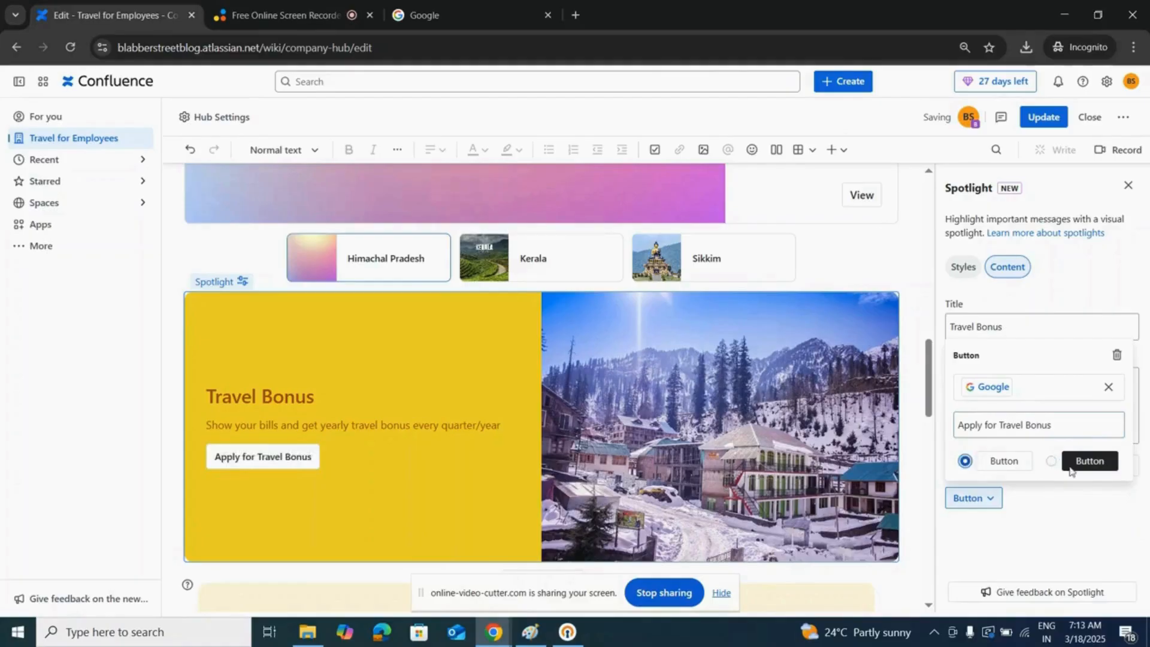
pyautogui.click(1051, 461)
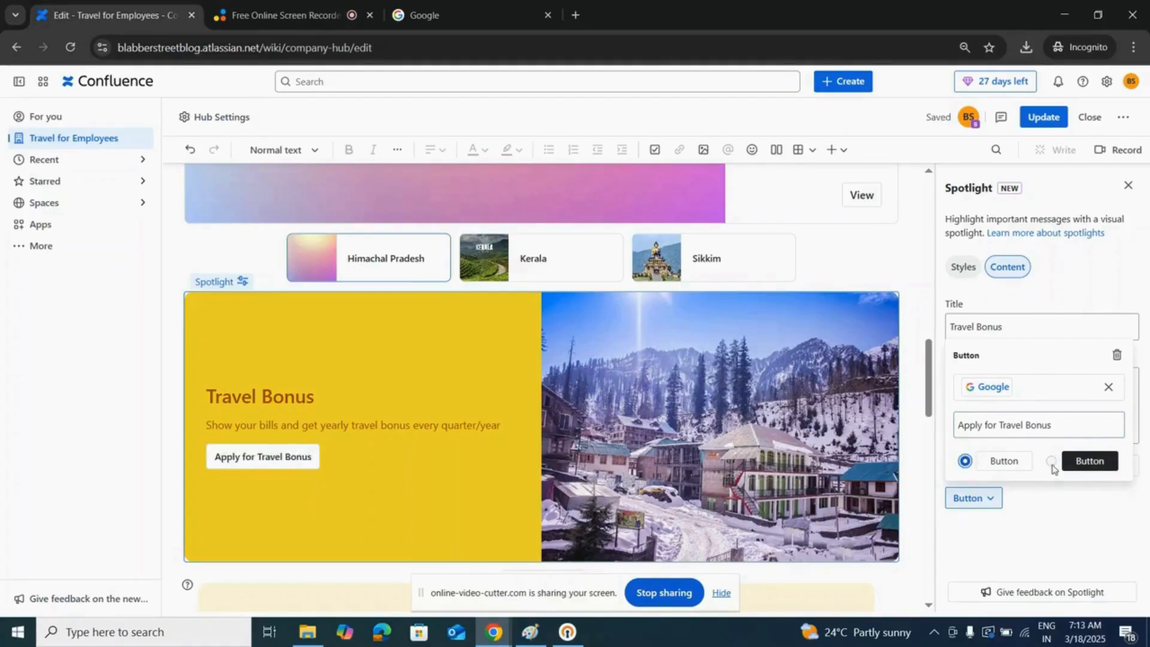
pyautogui.click(967, 462)
pyautogui.click(1051, 461)
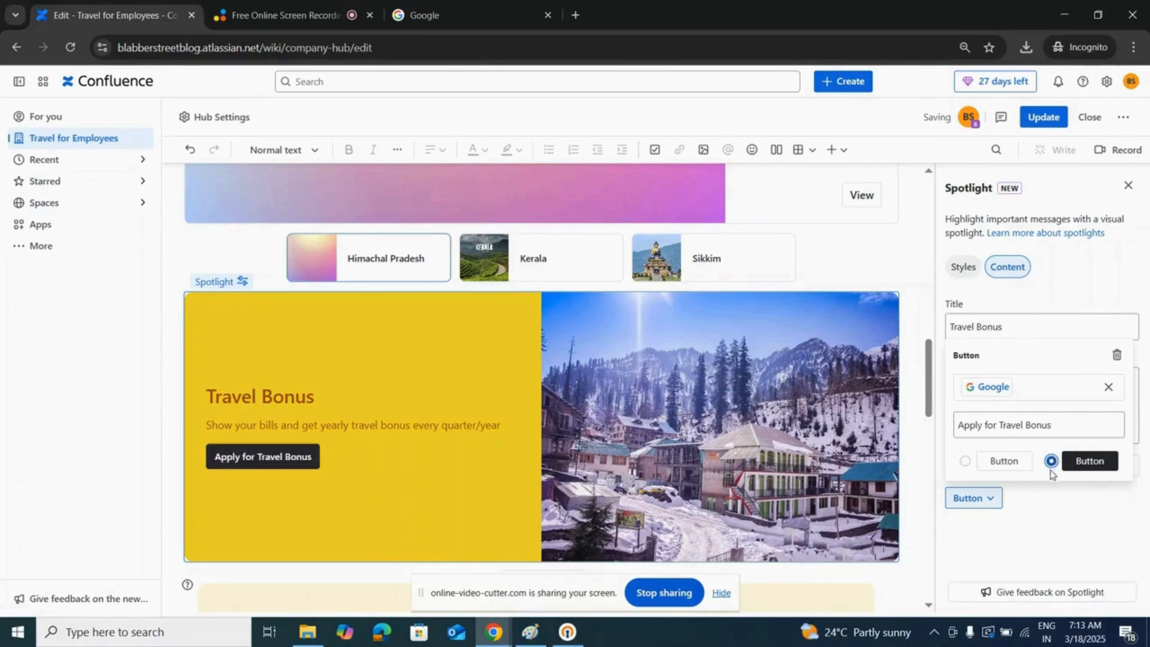
pyautogui.click(1047, 523)
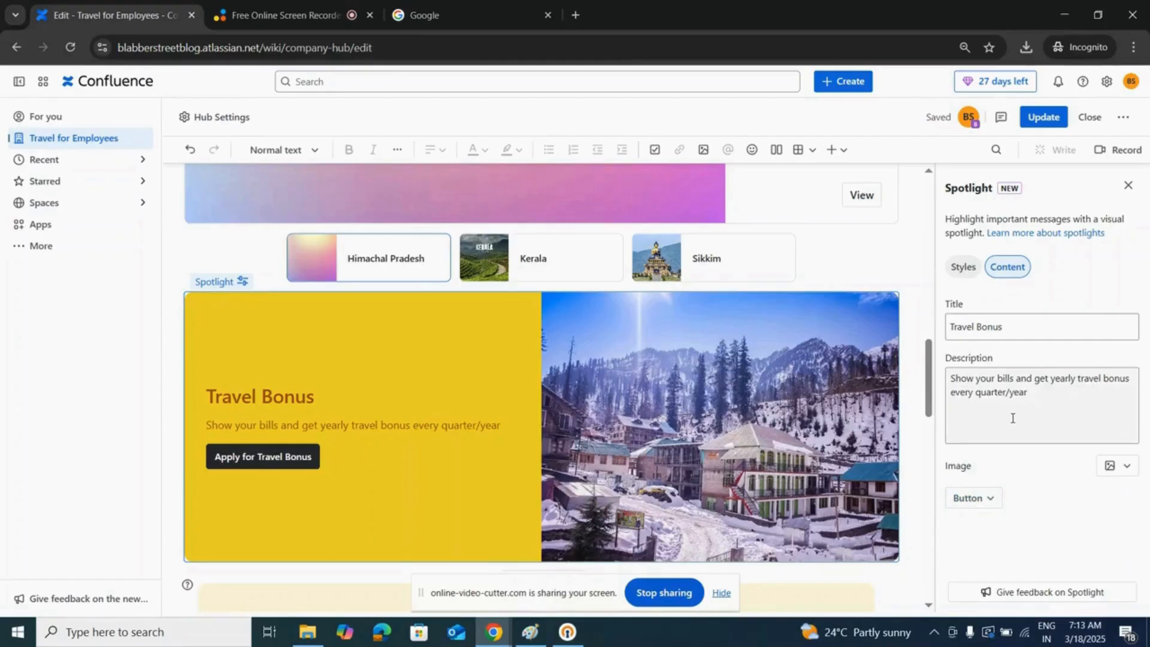
# Step: Publish the hub update and dismiss the offer to share an announcement
pyautogui.click(1041, 120)
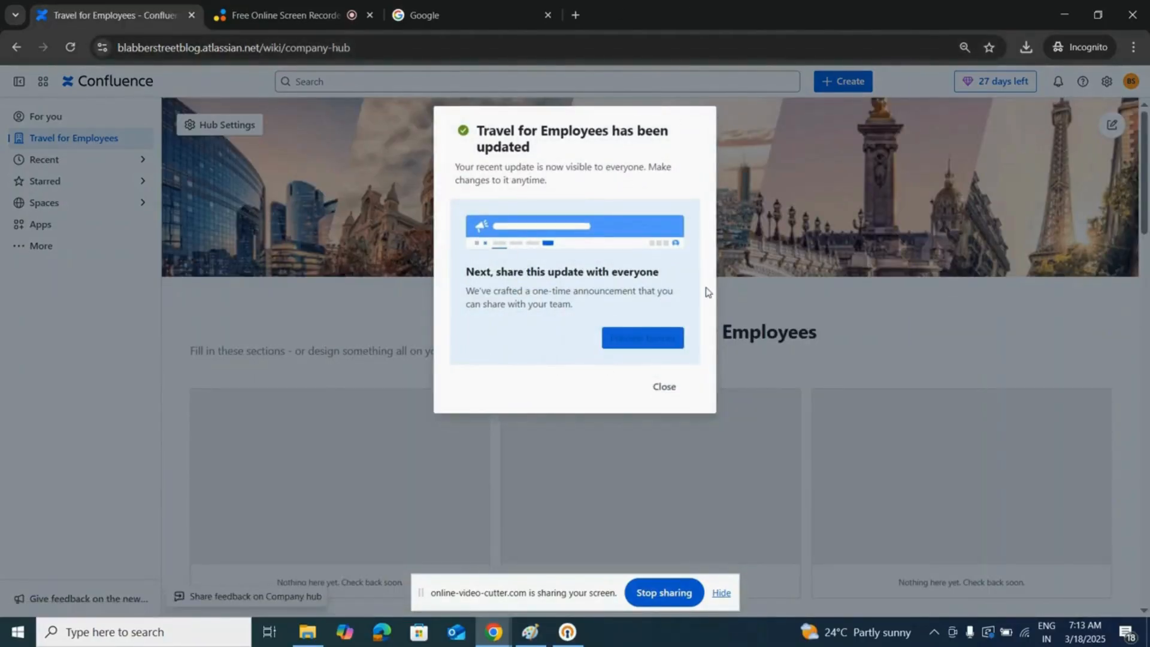
pyautogui.click(663, 391)
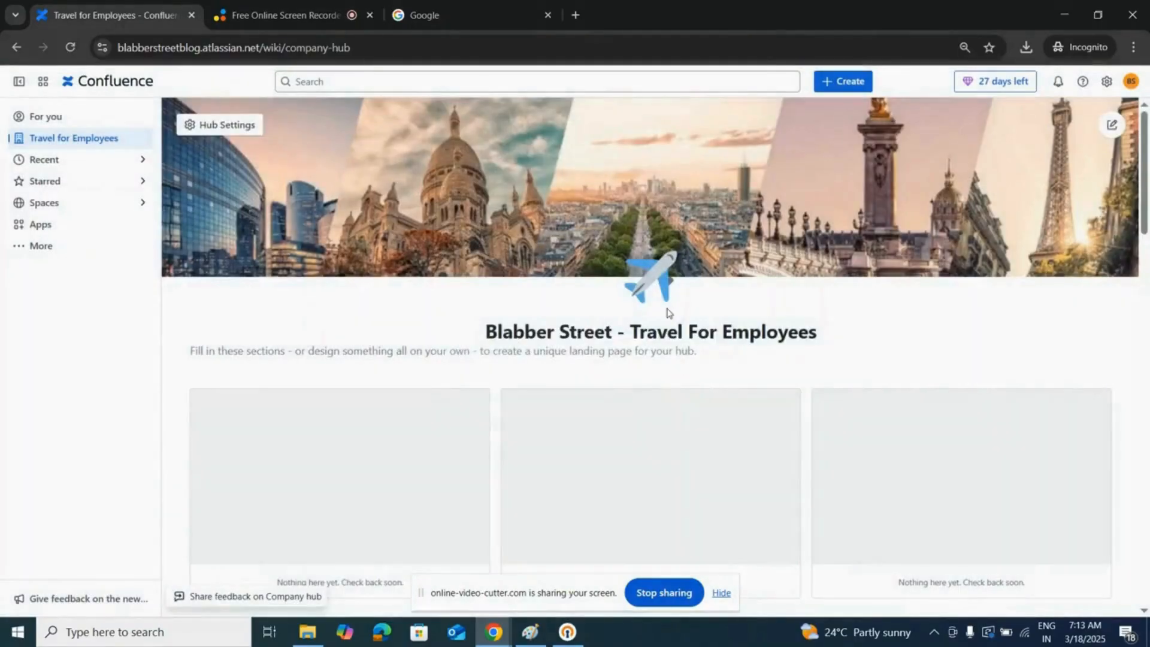
# Step: Test the "Apply for Travel Bonus" button's link on the published hub and return to the hub page
pyautogui.scroll(-15, 667, 312)
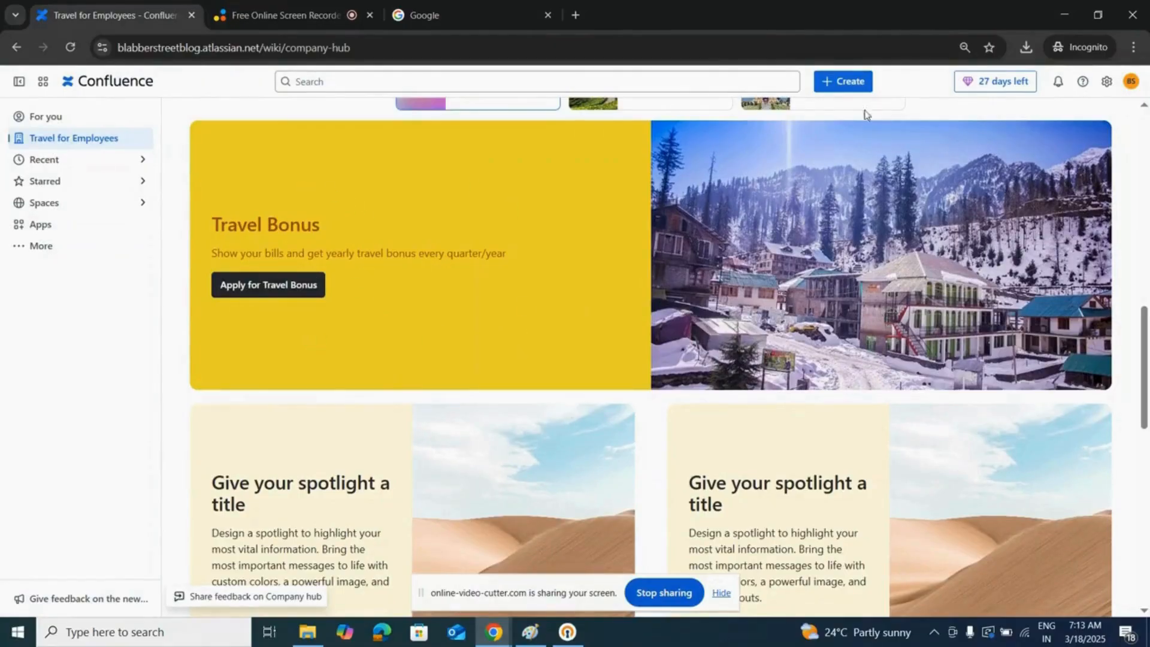
pyautogui.click(274, 290)
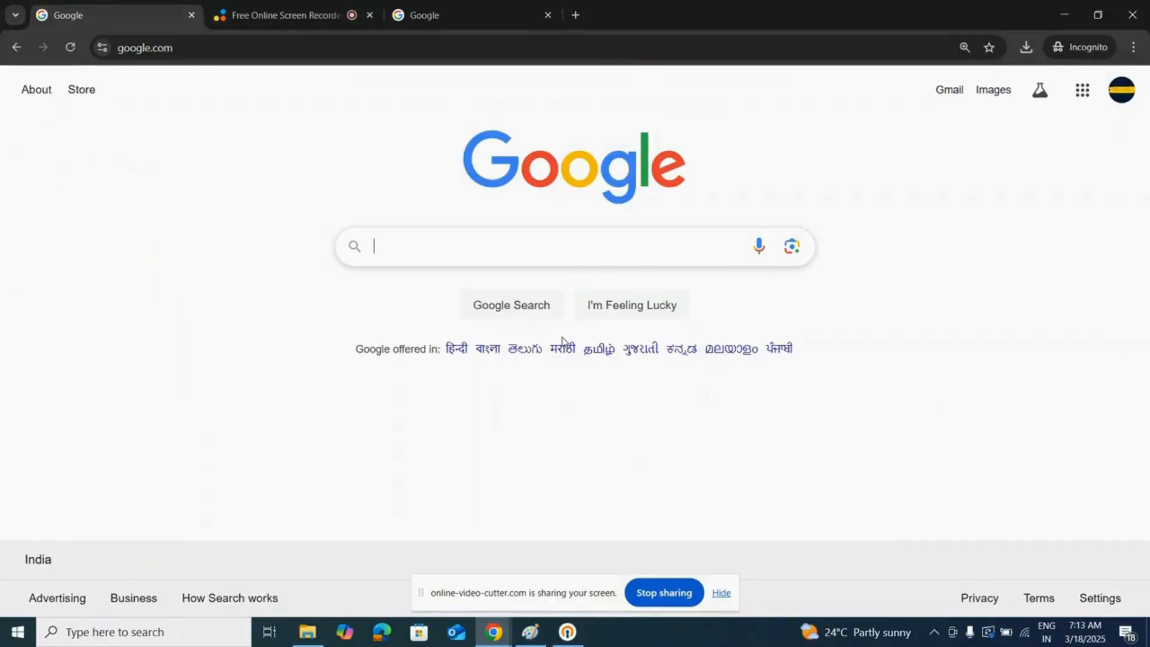
pyautogui.click(16, 48)
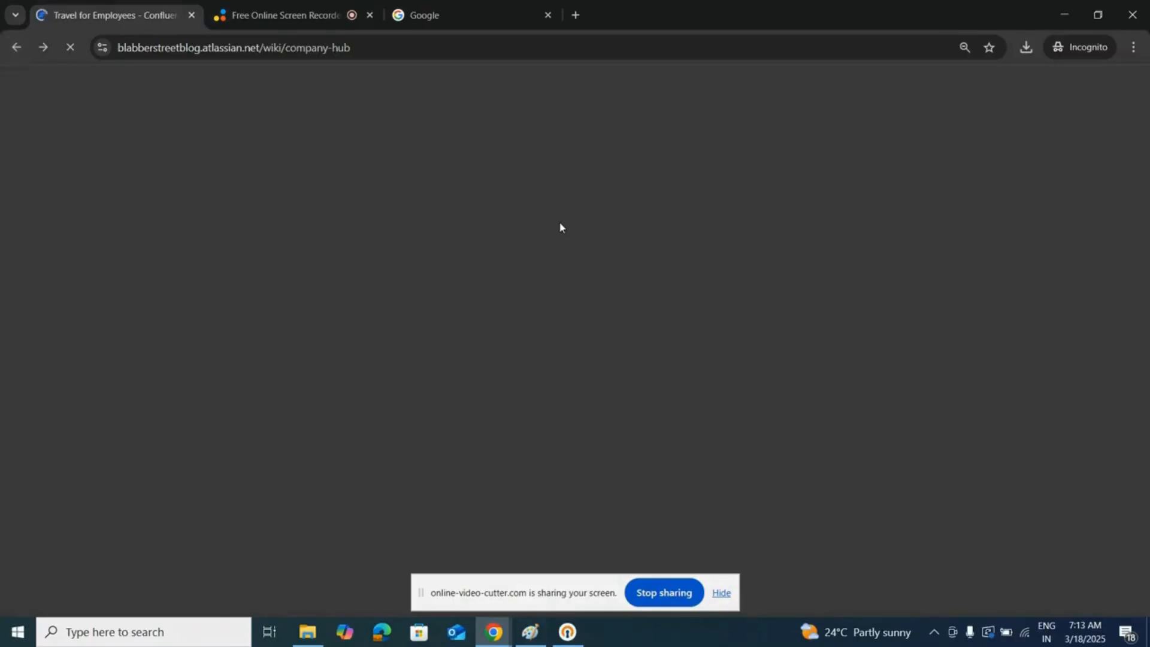